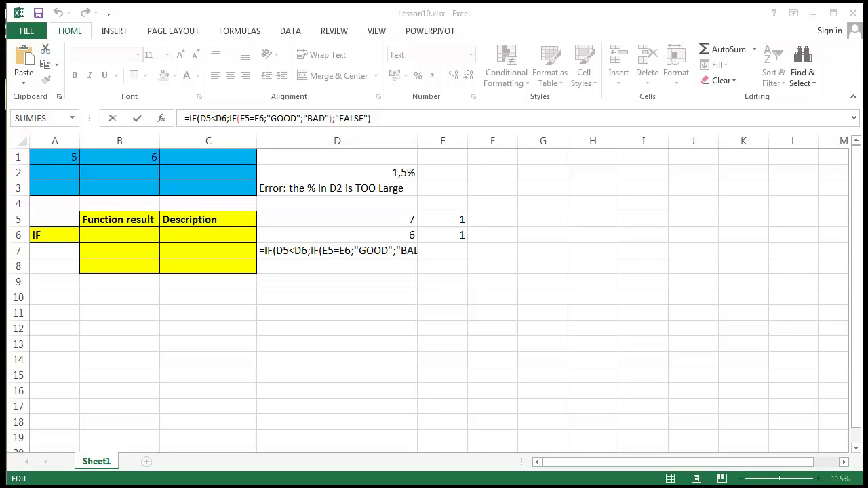
Step: Enter a CHOOSE formula in D12 with index number 2 and cells E9, E10, E11 and E12 as its values
click(547, 285)
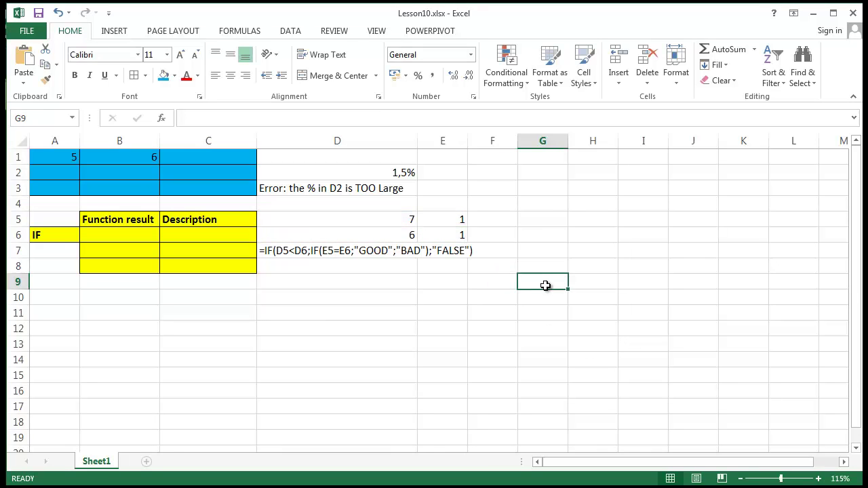
click(322, 325)
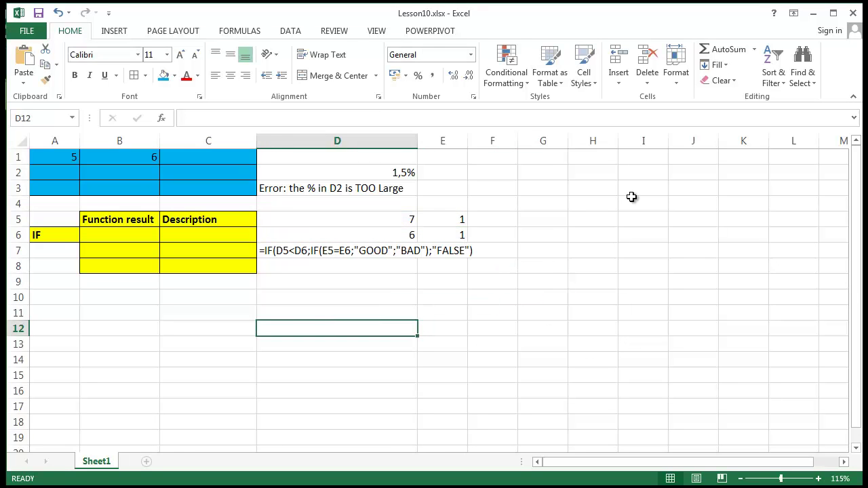
text(=choose)
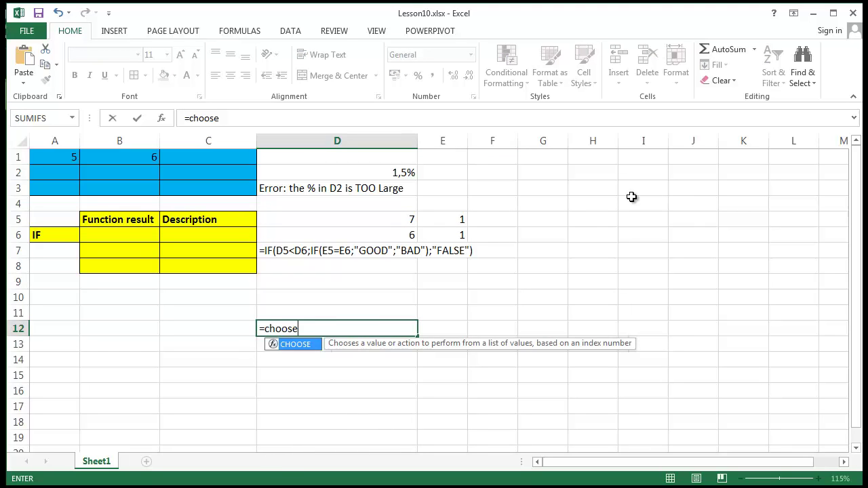
text(()
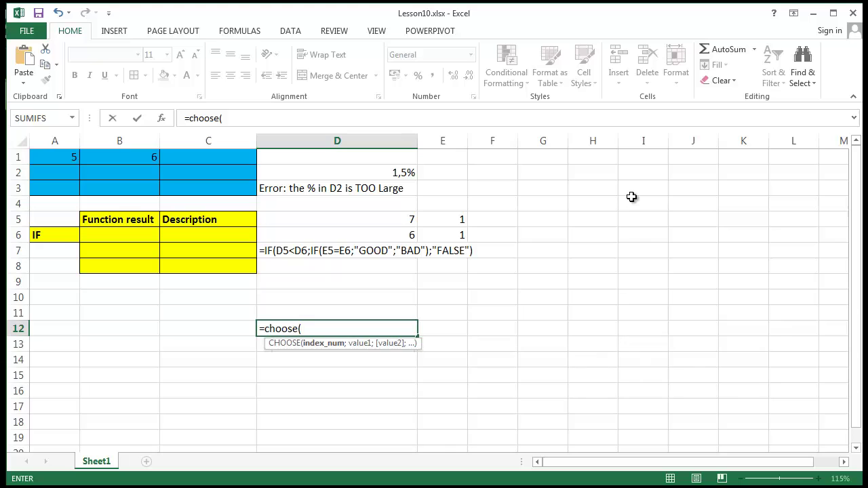
text(2;)
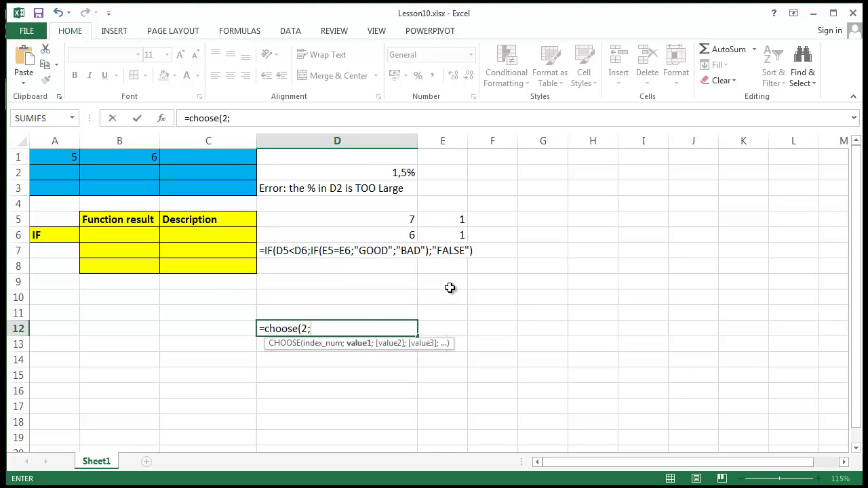
drag(450, 282, 452, 359)
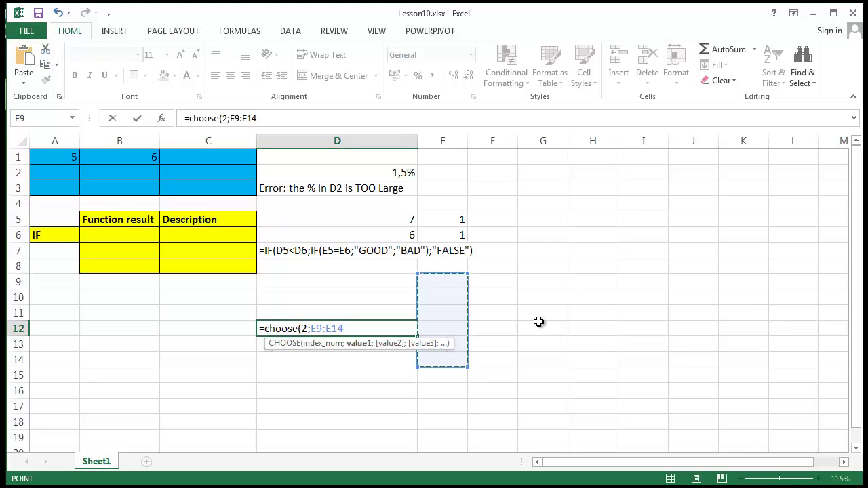
click(456, 284)
text(;)
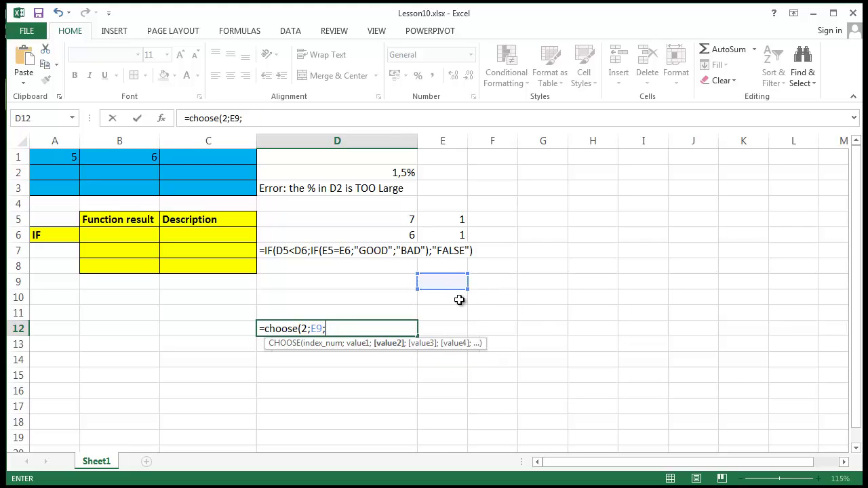
click(457, 298)
text(;)
click(458, 314)
text(;)
click(463, 331)
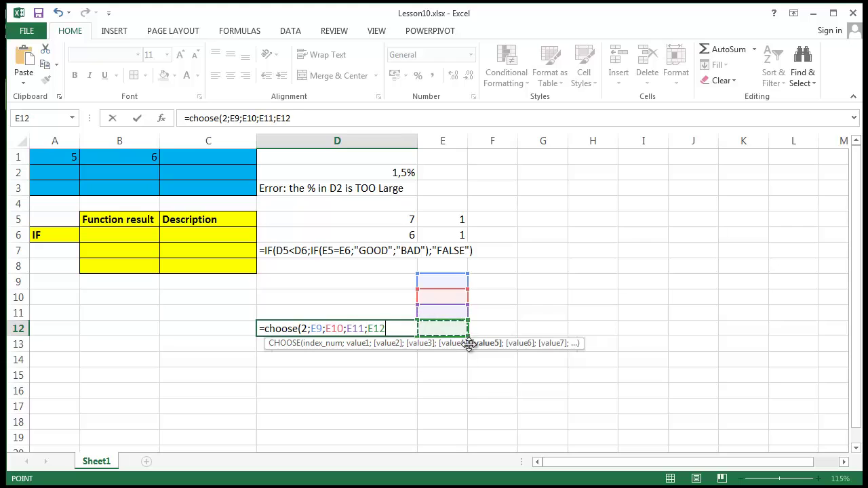
text(;)
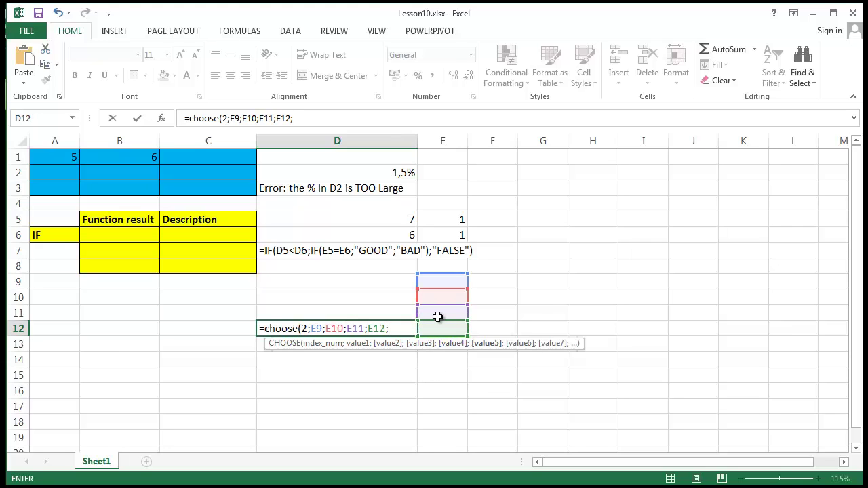
key(BackSpace)
text())
key(Return)
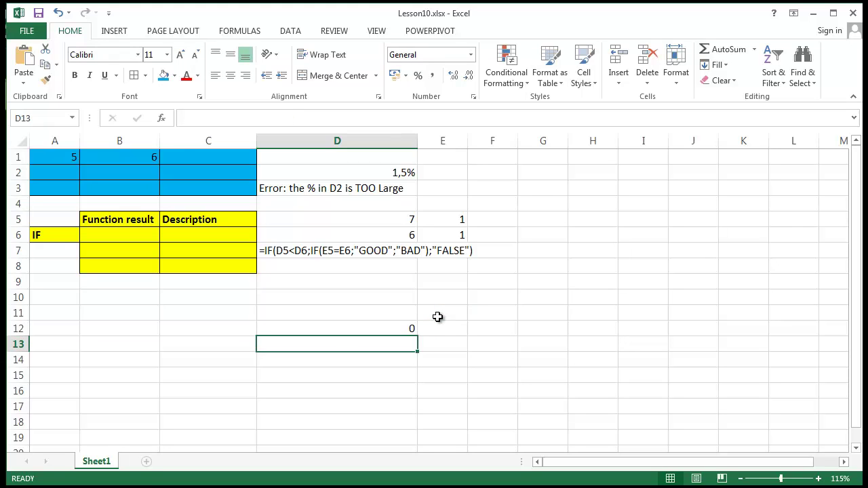
Step: Fill cells E9 through E13 with the numbers 1, 2, 3, 4 and 5
click(395, 332)
click(448, 272)
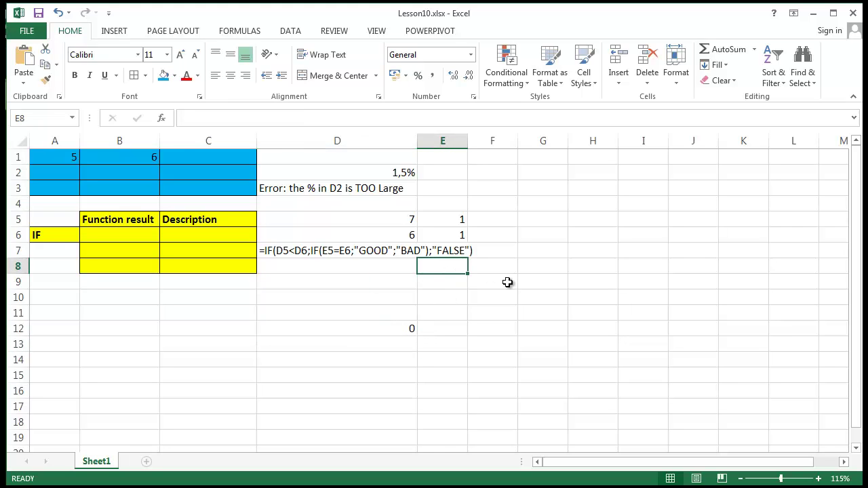
key(Down)
text(1)
key(Return)
text(2)
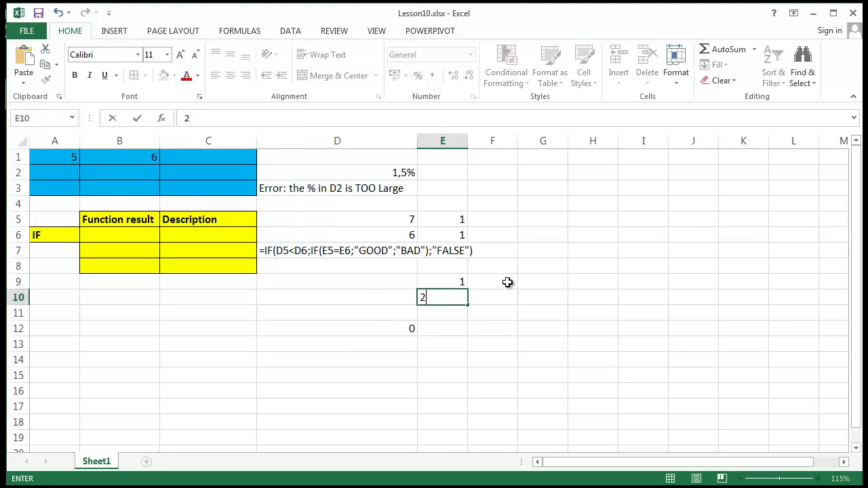
key(Return)
text(3)
key(Return)
text(4)
key(Return)
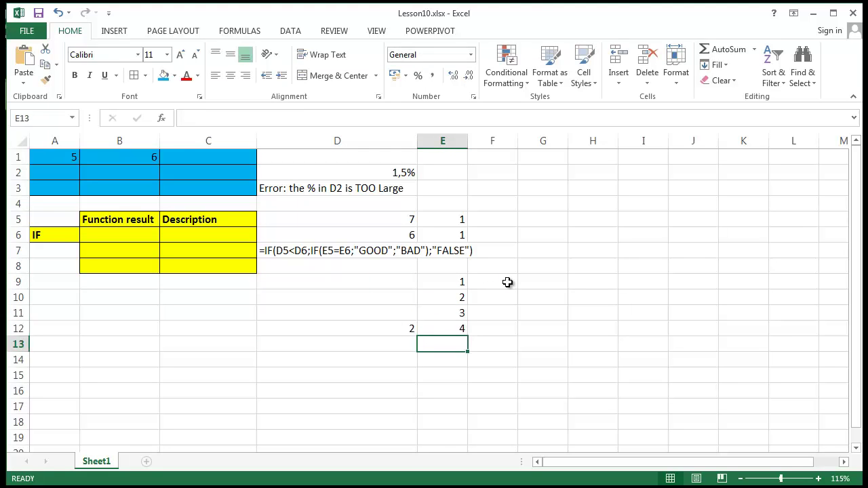
text(5)
key(Return)
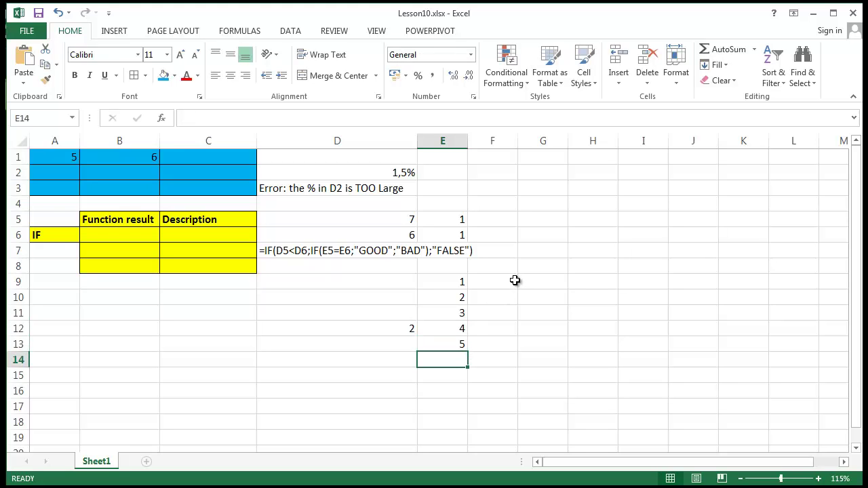
click(328, 328)
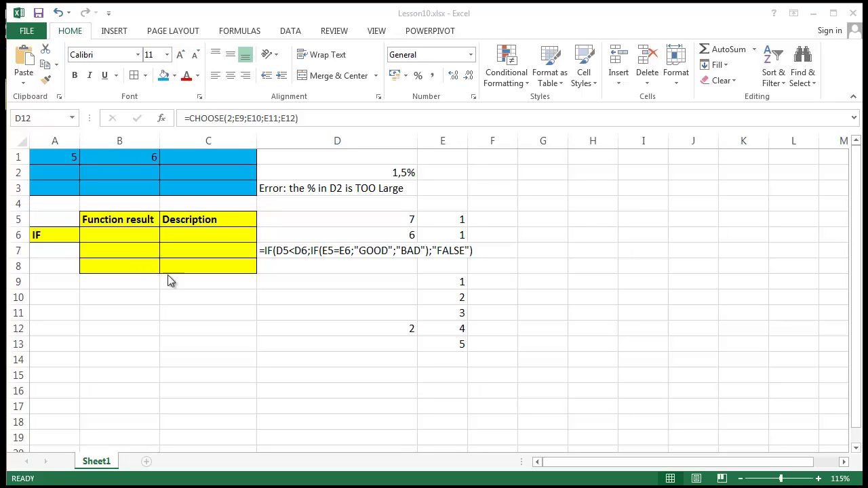
click(508, 372)
drag(490, 279, 508, 378)
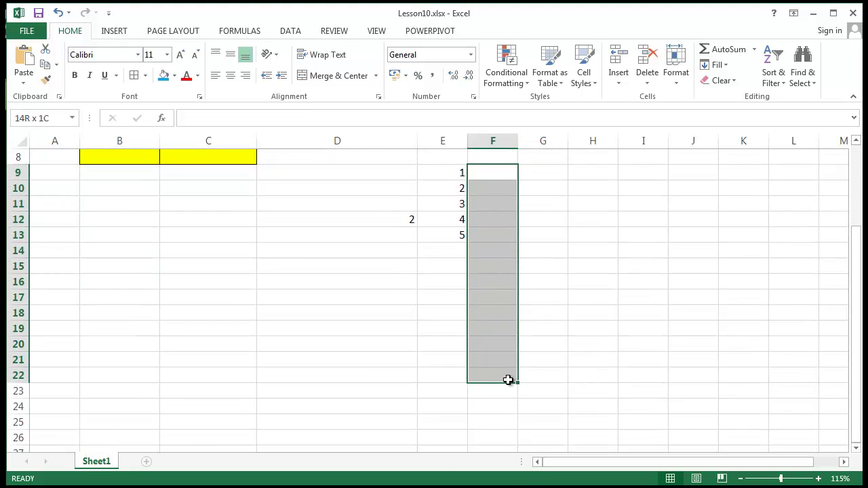
scroll(581, 337, up, 2)
scroll(493, 301, down, 2)
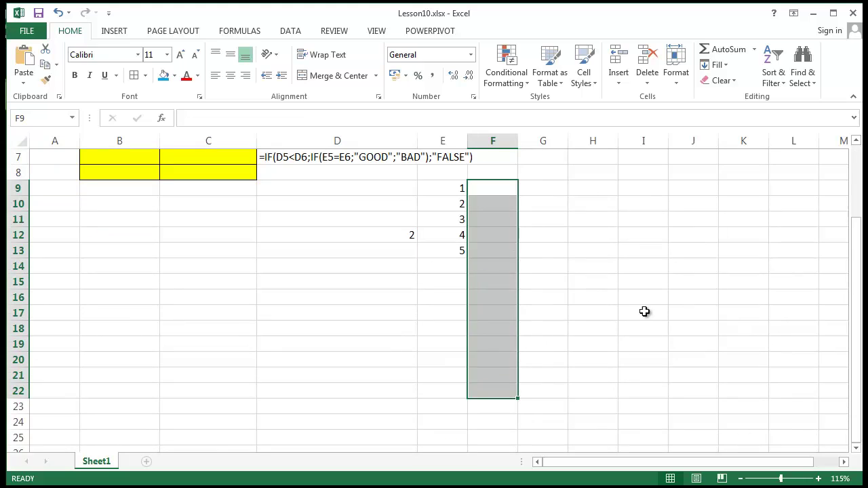
click(665, 281)
click(378, 223)
click(385, 236)
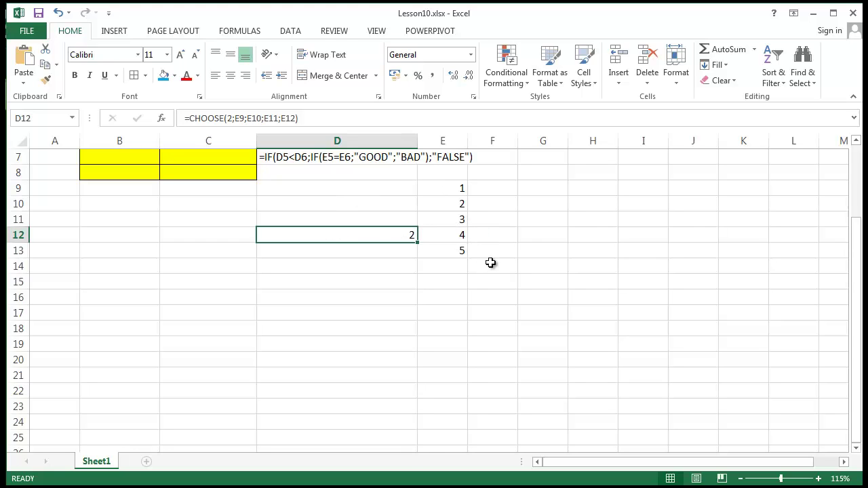
Step: Replace the number in E10 with the text "Word" and select D12 to check the CHOOSE result
click(448, 201)
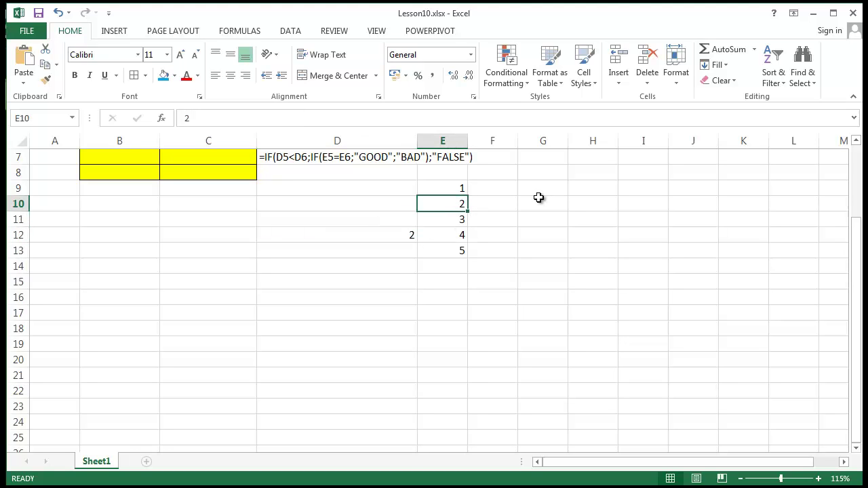
text(Word)
key(Return)
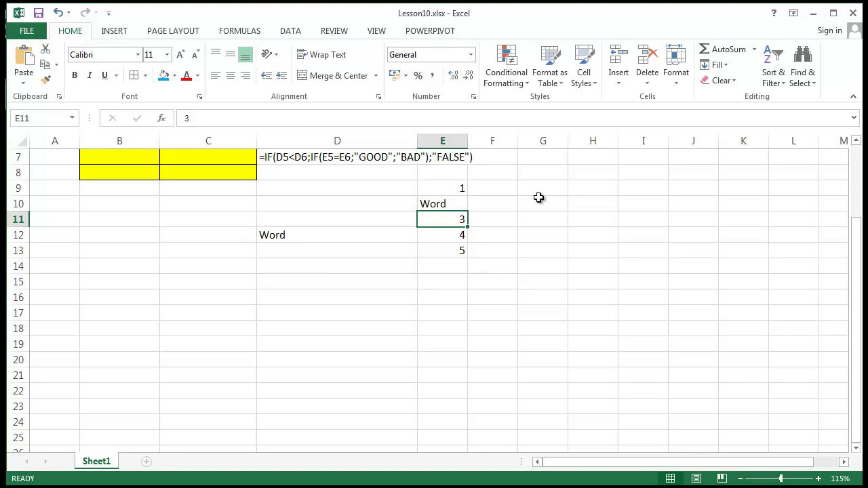
click(319, 237)
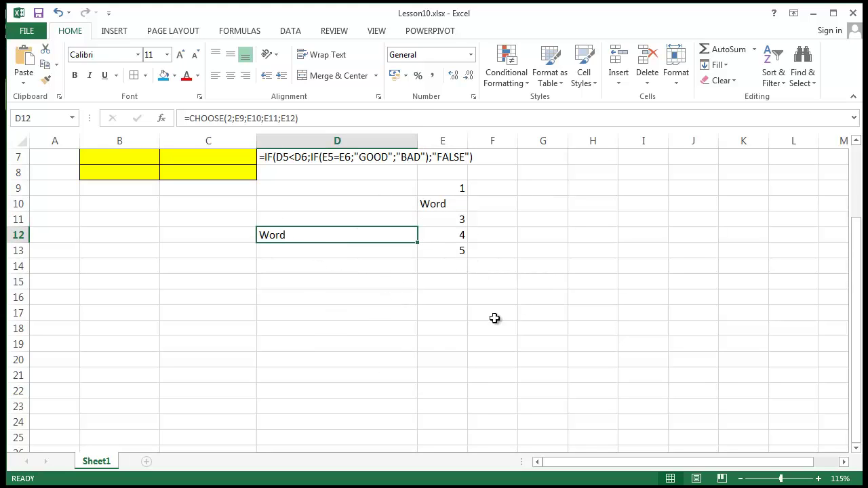
click(308, 265)
click(298, 236)
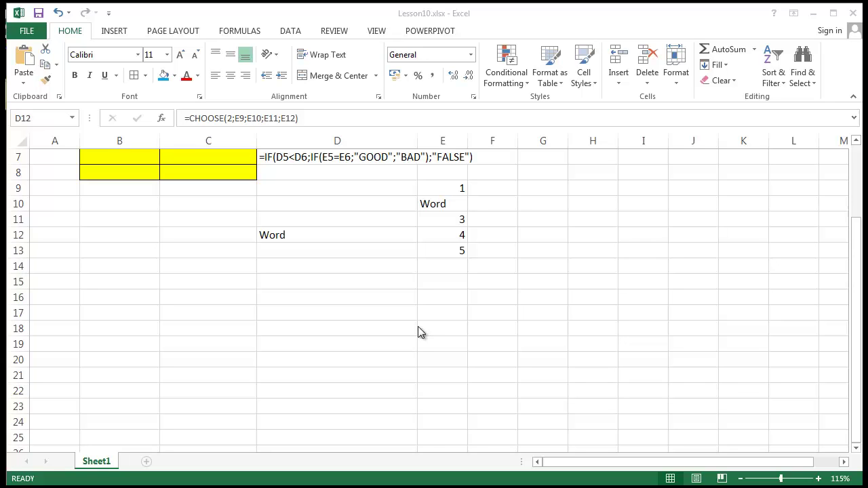
drag(434, 222, 440, 248)
click(174, 75)
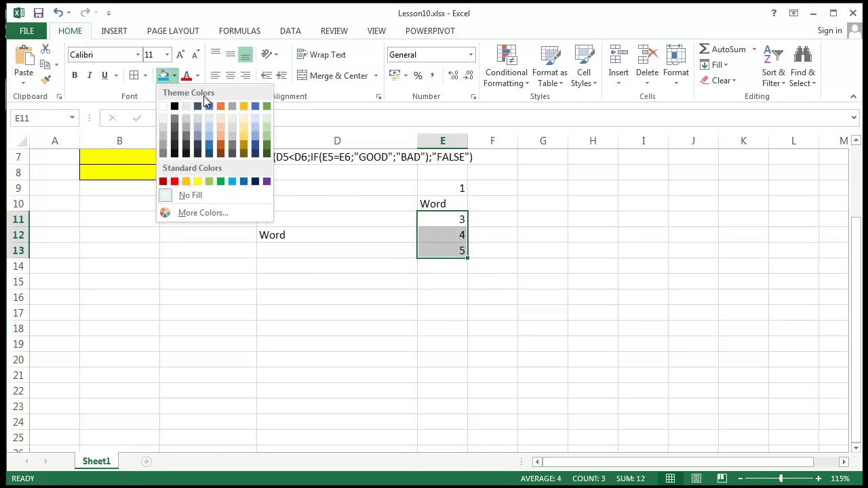
click(344, 305)
Step: Apply a yellow fill to the CHOOSE result cell D12
click(373, 237)
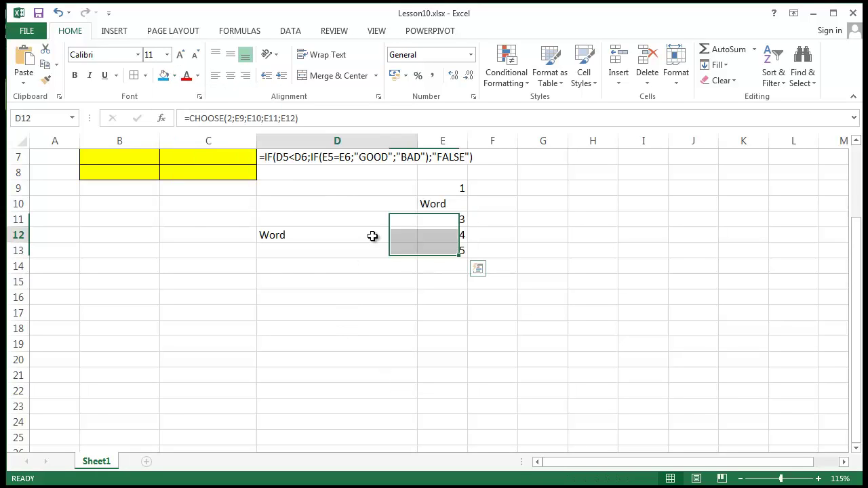
click(174, 76)
click(197, 181)
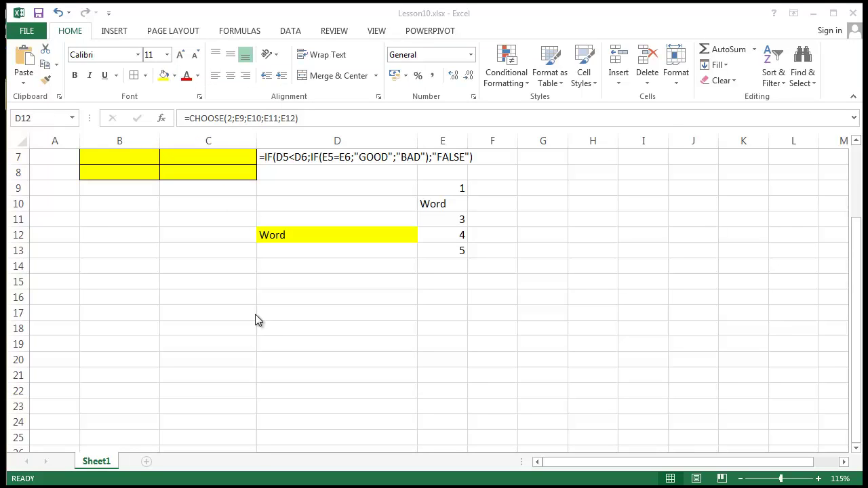
Step: Label cell C12 "Choose" and put a border around it
double_click(241, 233)
text(Choose)
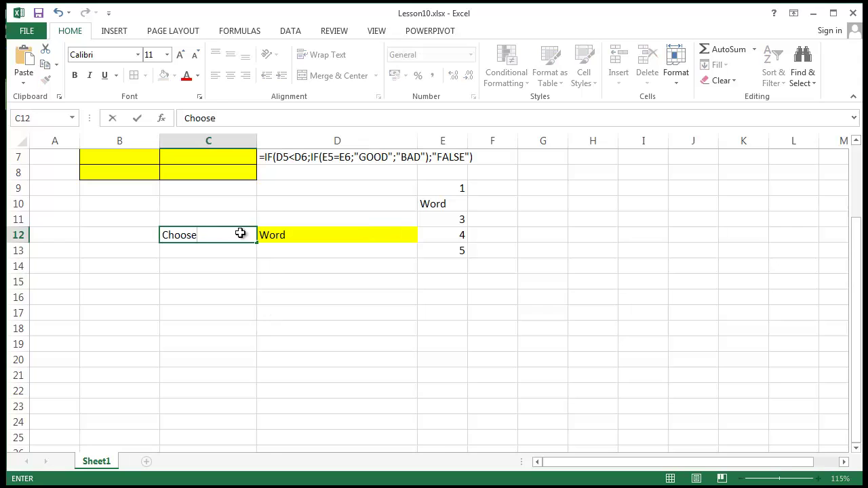
key(Return)
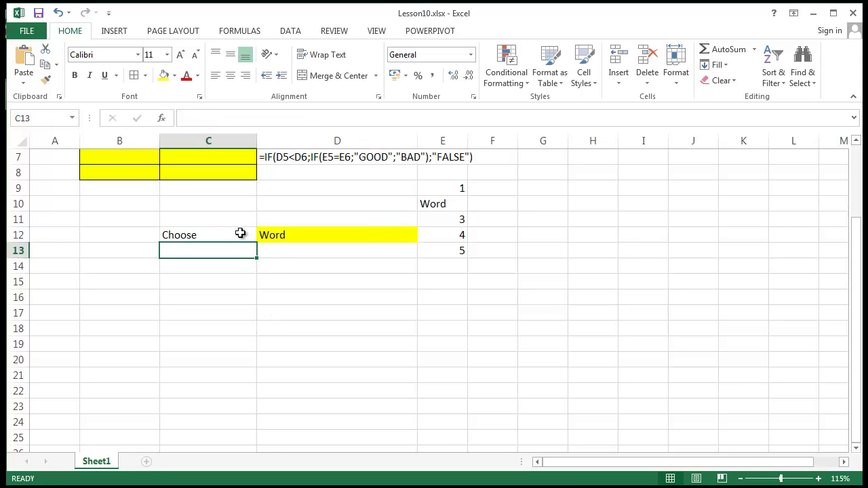
click(241, 233)
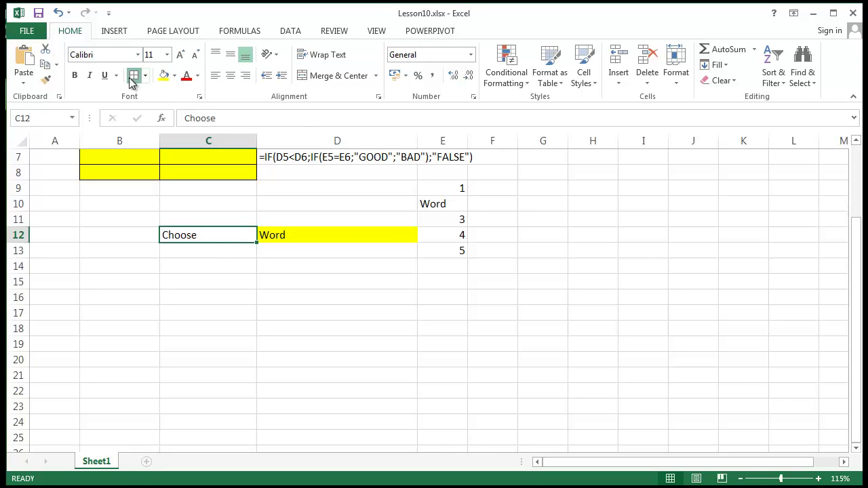
click(141, 332)
click(217, 249)
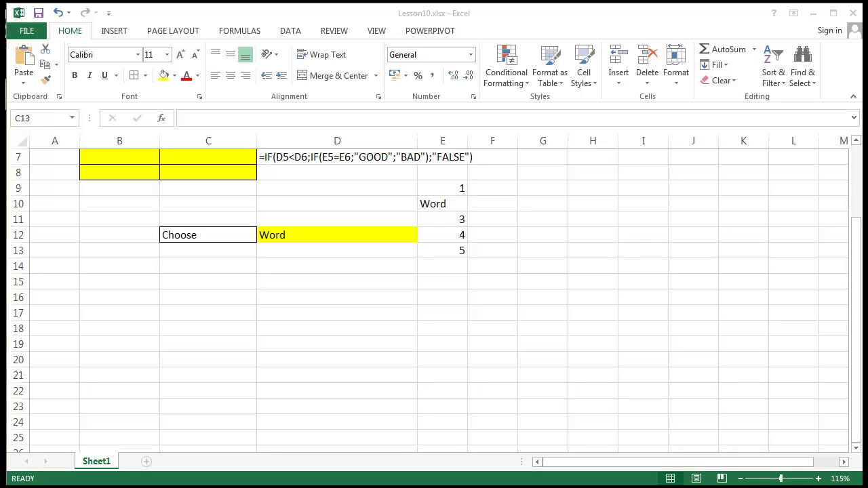
Step: Label cell C14 "NOT" and put a border around it
click(188, 263)
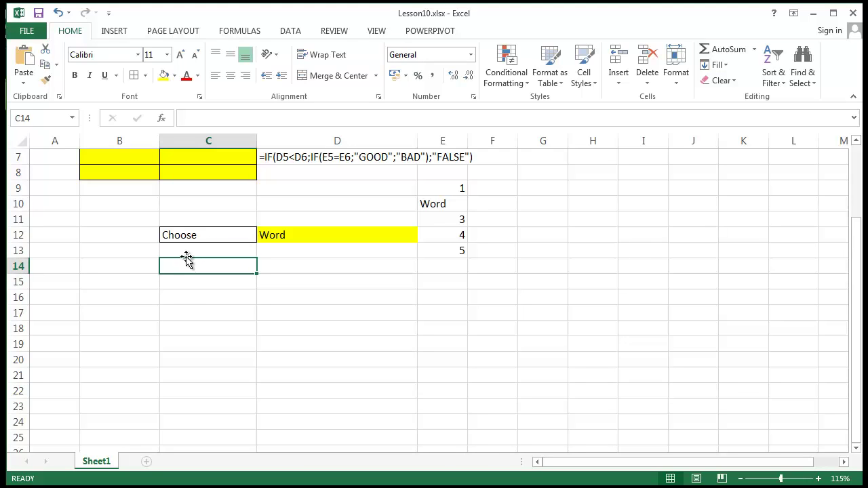
text(NOT)
key(Return)
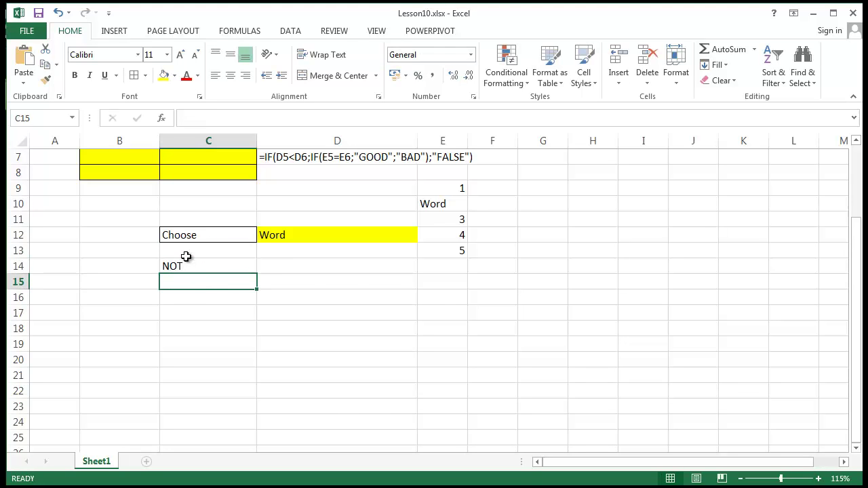
click(208, 271)
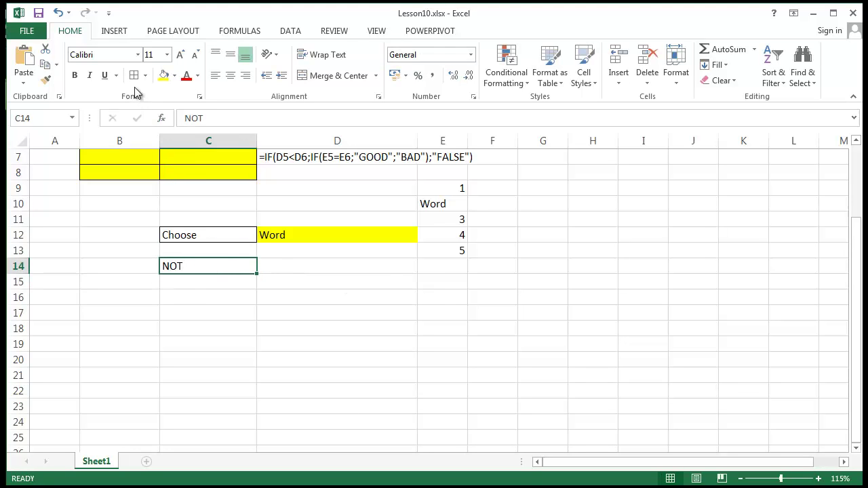
click(252, 254)
click(274, 278)
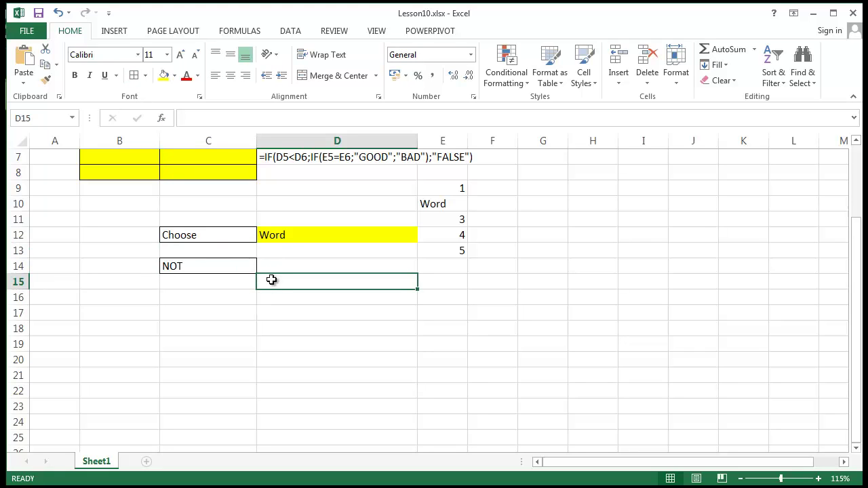
Step: Begin a formula with the NOT function in cell D14, beside the NOT label
click(271, 262)
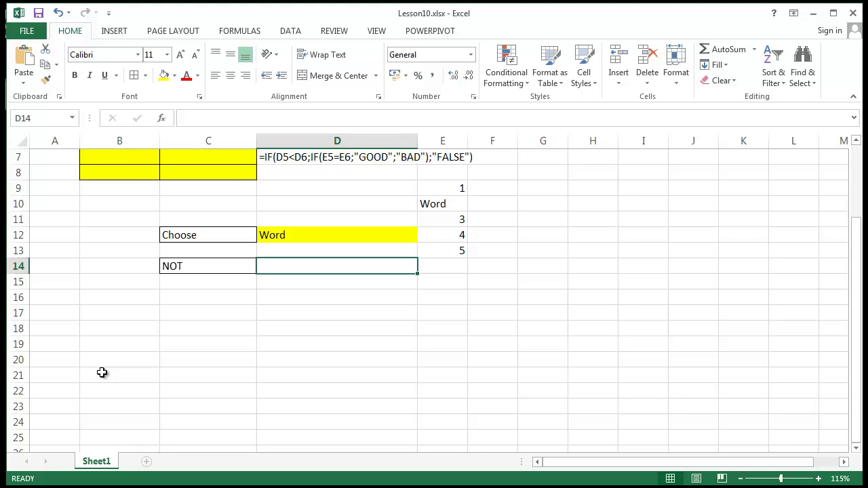
double_click(339, 270)
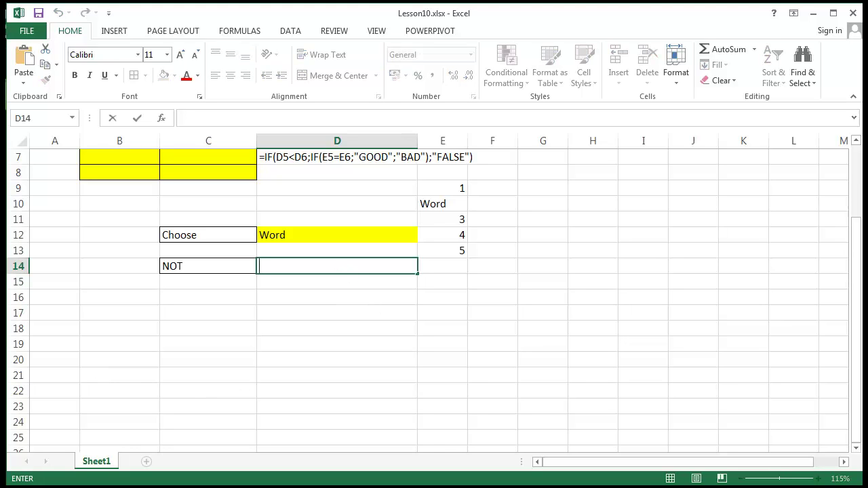
text(=N)
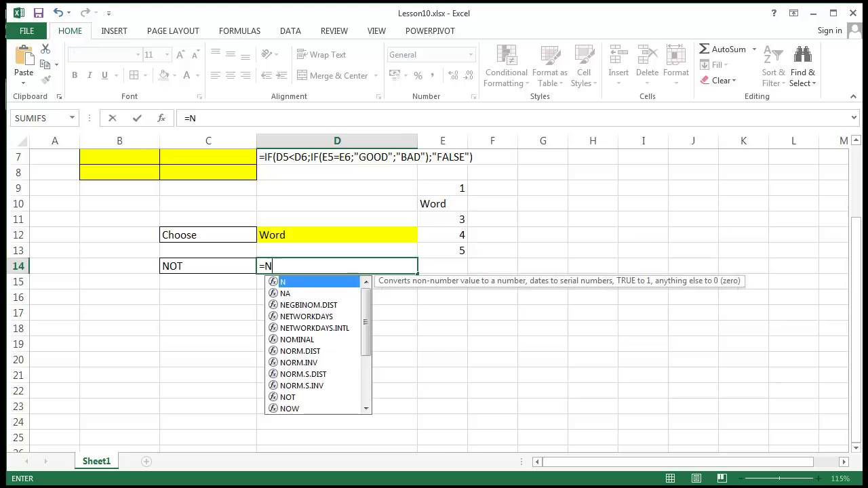
text(OT)
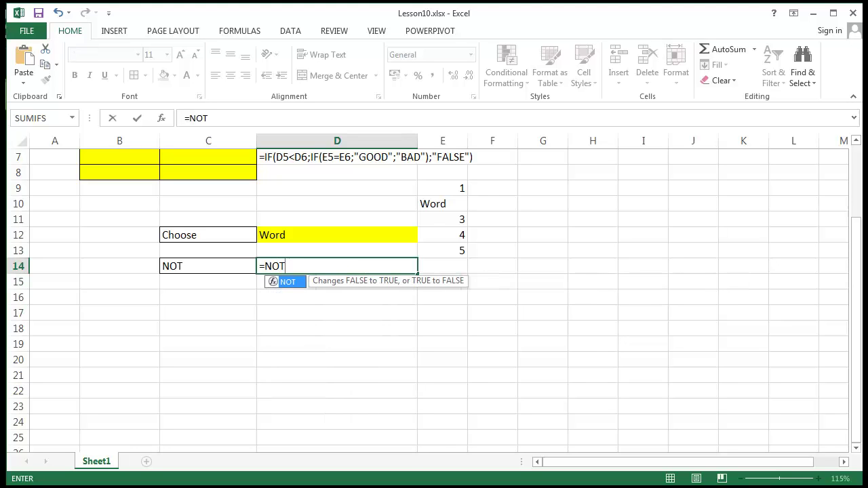
text(()
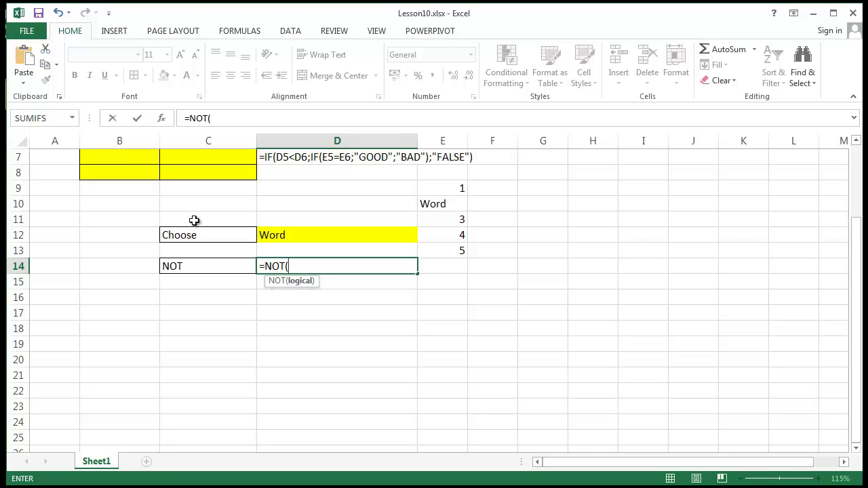
click(370, 311)
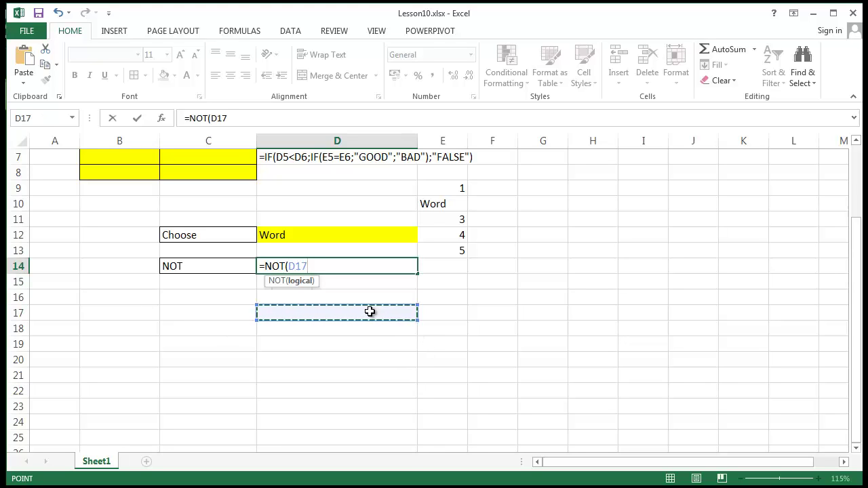
text(1)
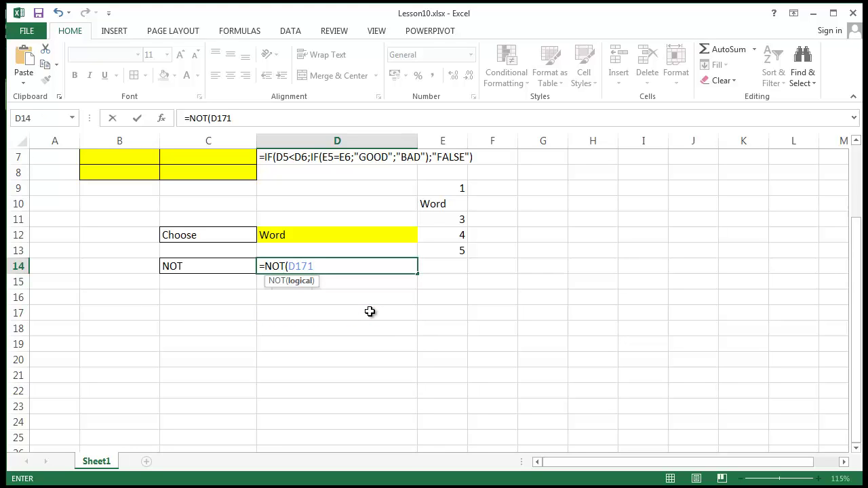
text(>)
drag(319, 266, 294, 265)
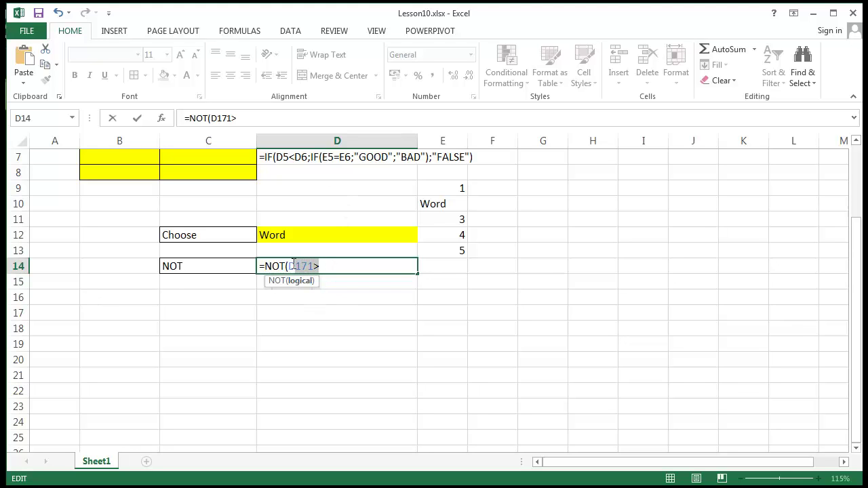
Step: Complete the NOT formula in D14 with the condition E12>E13 and a closing parenthesis
click(433, 239)
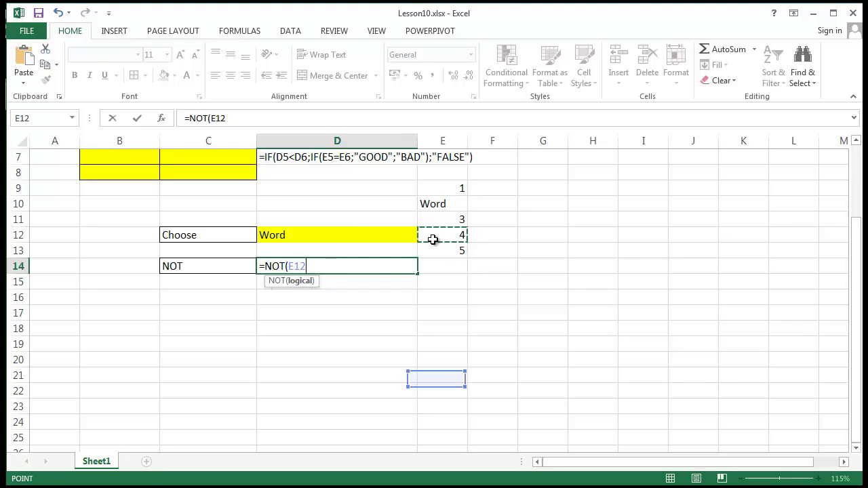
click(358, 267)
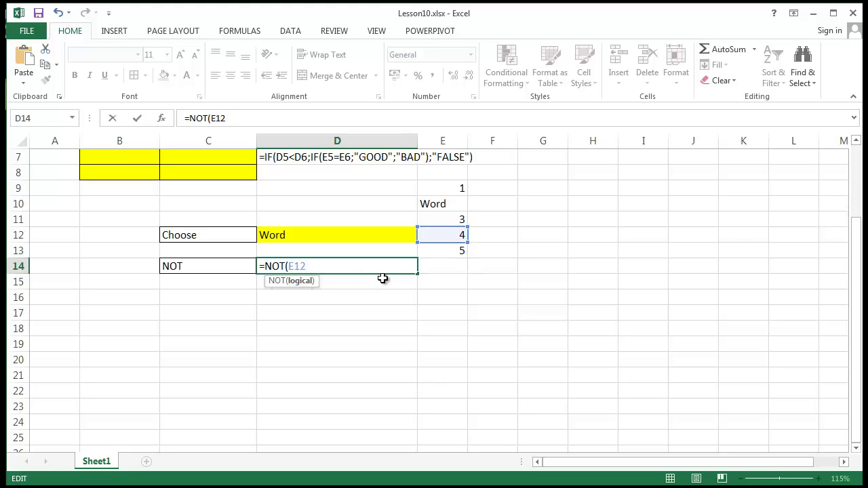
text(>)
click(450, 251)
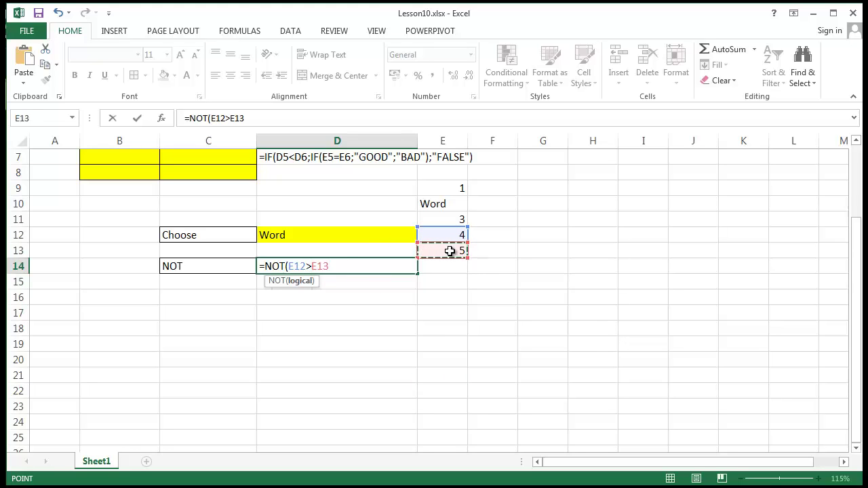
text())
Step: Change the comparison so that D14 reads =NOT(E12<E13), enter the formula and reselect the cell
click(312, 265)
key(BackSpace)
text(<)
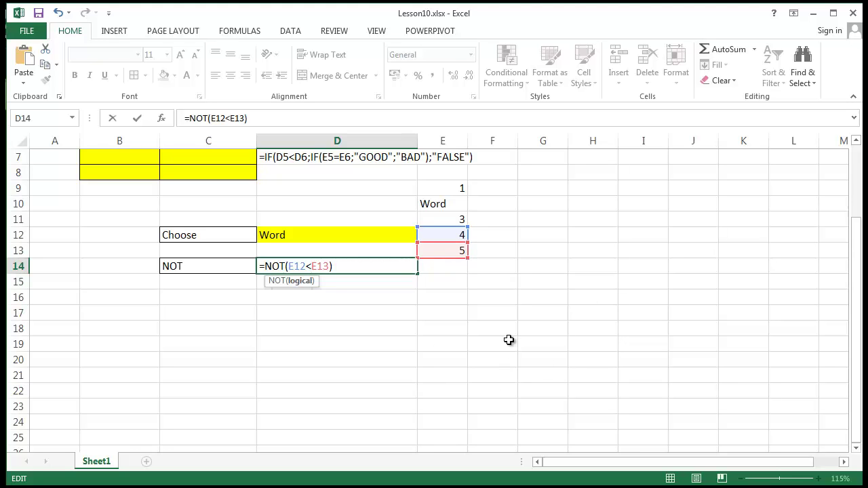
key(Return)
click(381, 269)
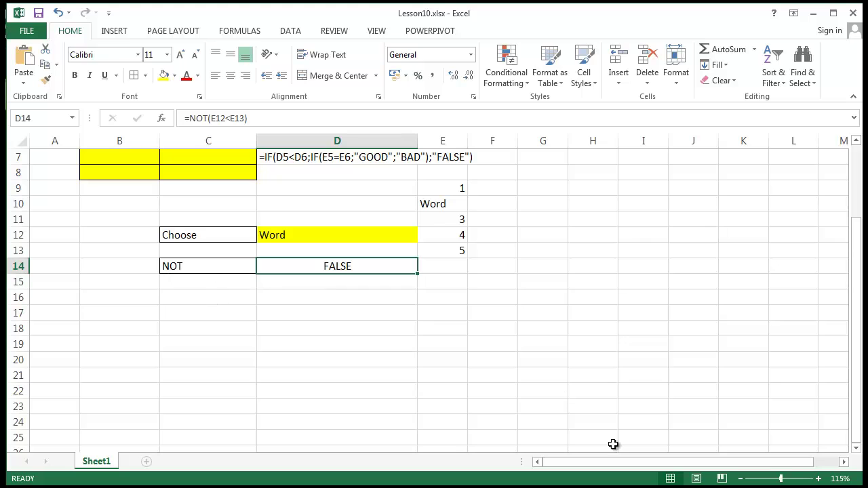
click(221, 271)
click(307, 272)
click(393, 285)
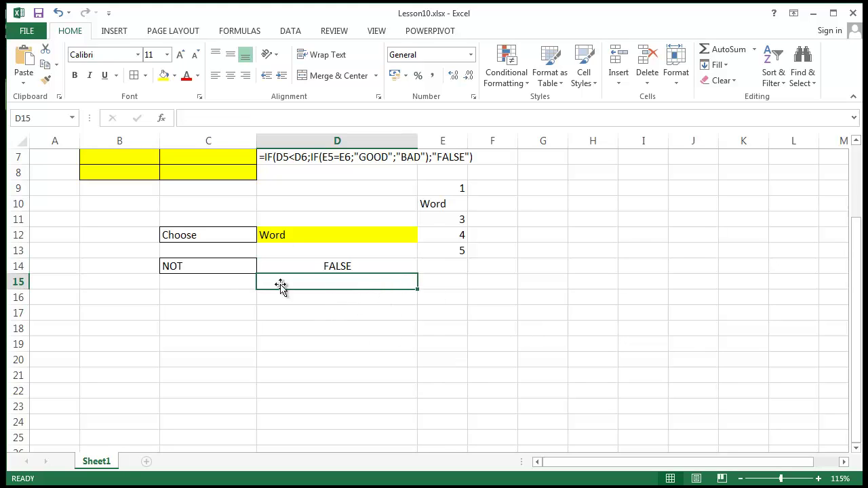
Step: Put a border around the NOT result cell D14 and fill it with yellow
click(298, 268)
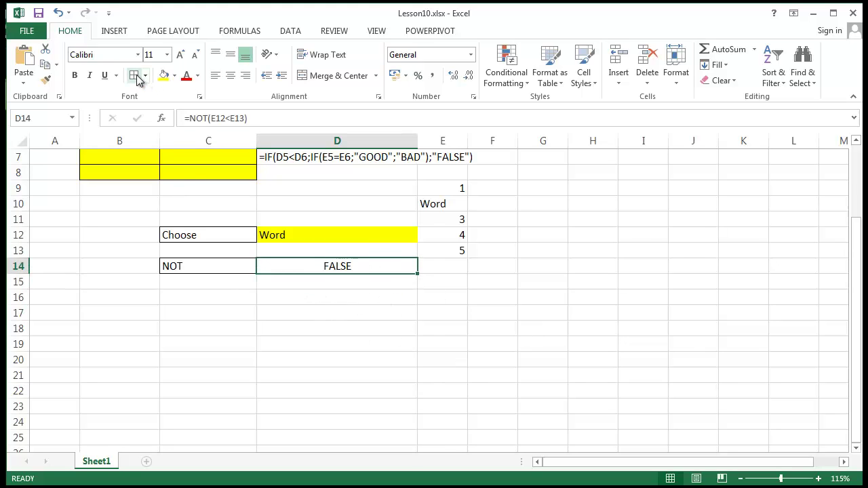
click(427, 365)
click(321, 295)
click(339, 265)
click(163, 76)
click(477, 364)
Step: Put a border around the CHOOSE result cell D12
click(309, 222)
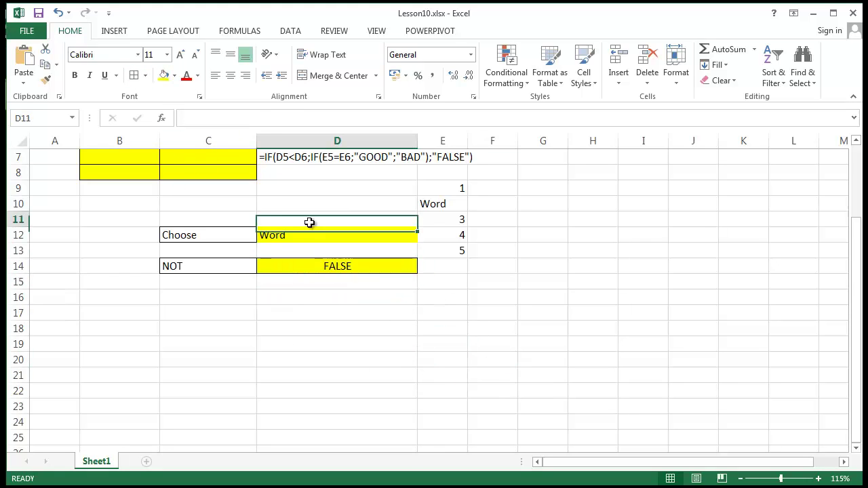
click(287, 234)
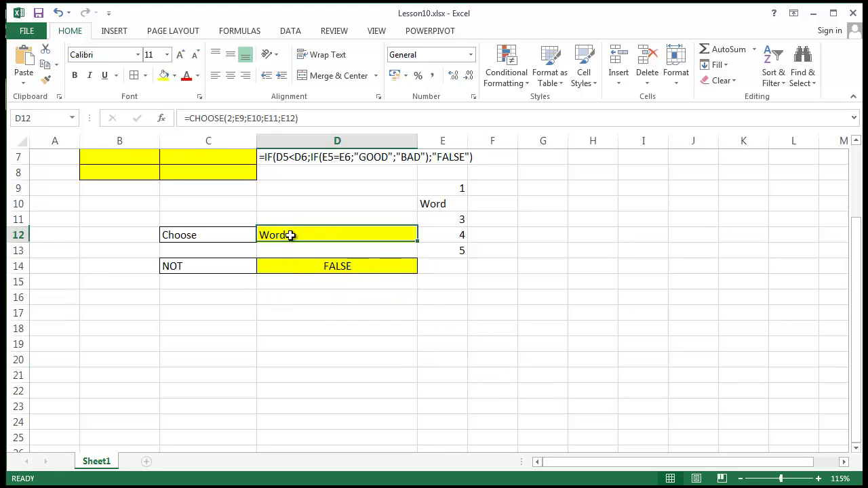
click(324, 317)
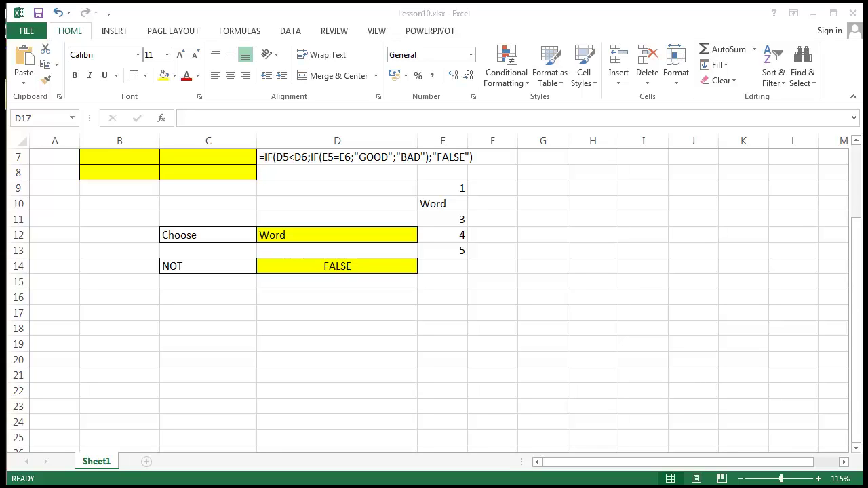
Step: Enter the label "AND" in C15 and the label "OR" in C16
click(178, 281)
text(AO)
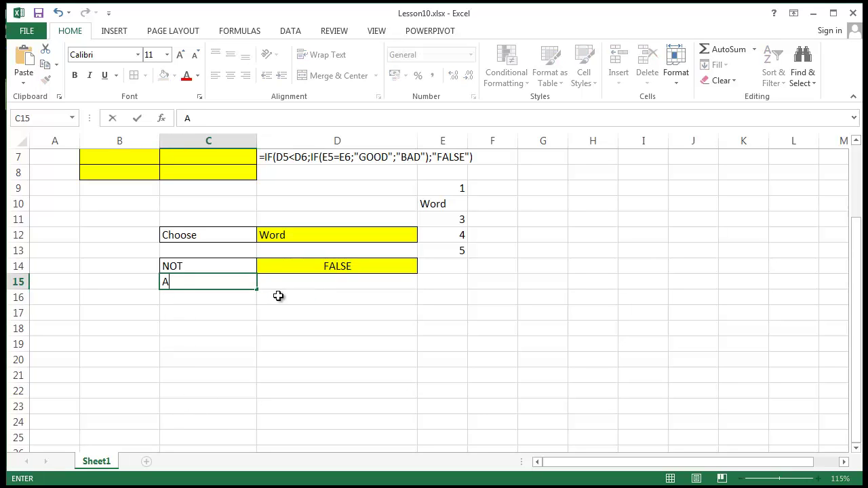
key(BackSpace)
text(ND)
key(Return)
text(OR)
key(Return)
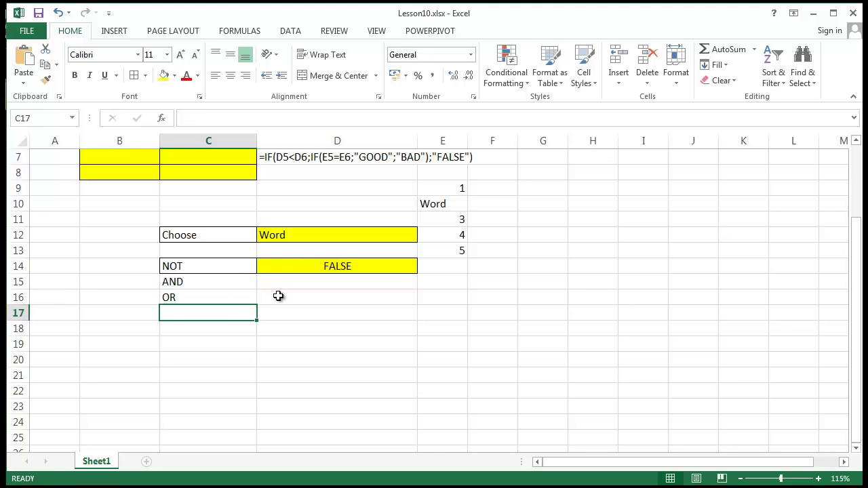
Step: Add borders to the AND and OR rows in C15:D16 and fill D15:D16 with yellow
mouse_move(199, 284)
mouse_down()
mouse_move(195, 309)
mouse_move(198, 300)
mouse_up()
click(196, 310)
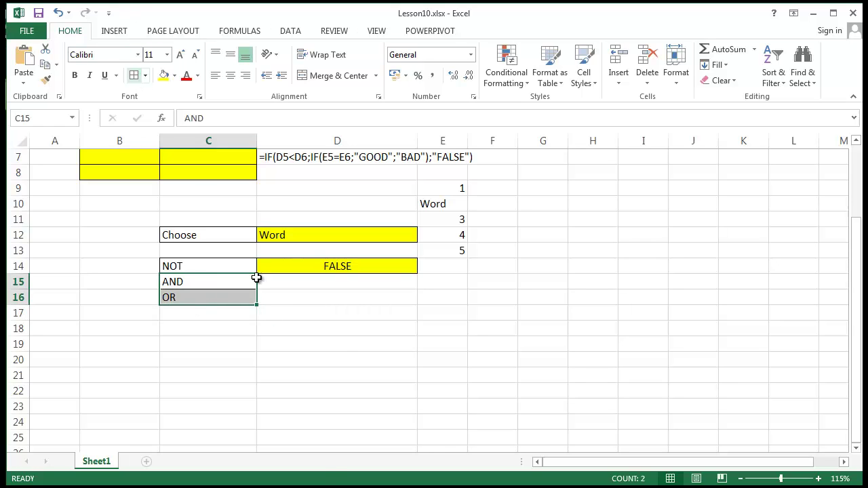
click(331, 295)
drag(333, 283, 333, 300)
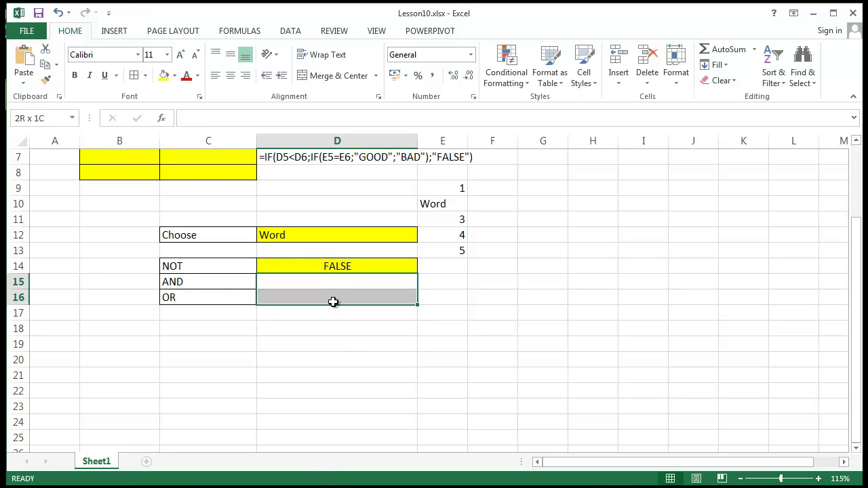
click(166, 76)
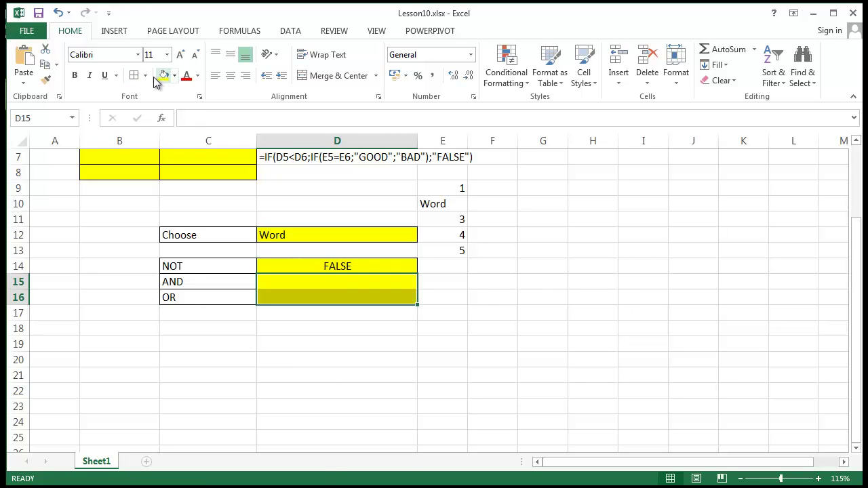
click(539, 312)
Step: Review the IF, Choose, NOT, AND and OR labels across the worksheet
scroll(531, 358, up, 2)
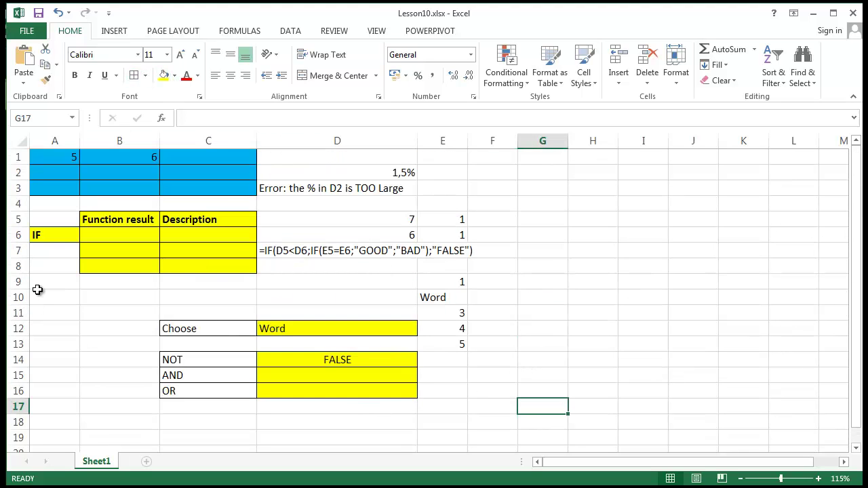
click(42, 237)
click(183, 360)
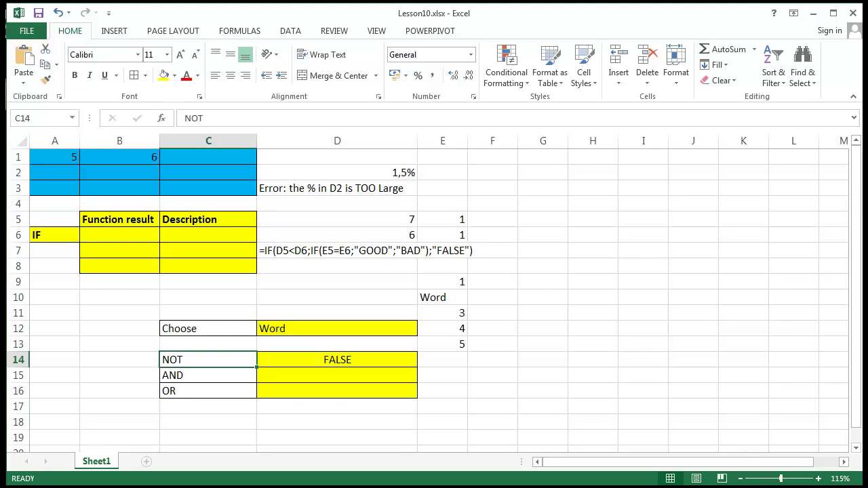
click(134, 386)
click(215, 332)
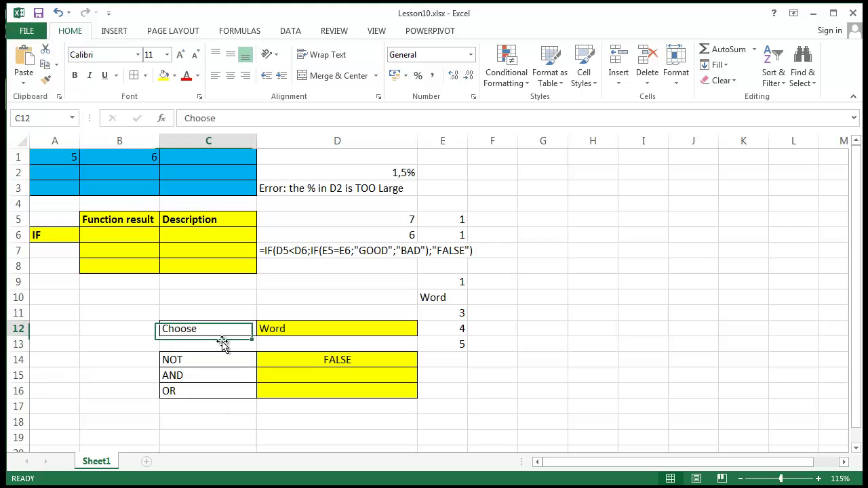
click(189, 376)
shift+click(183, 389)
scroll(126, 402, down, 2)
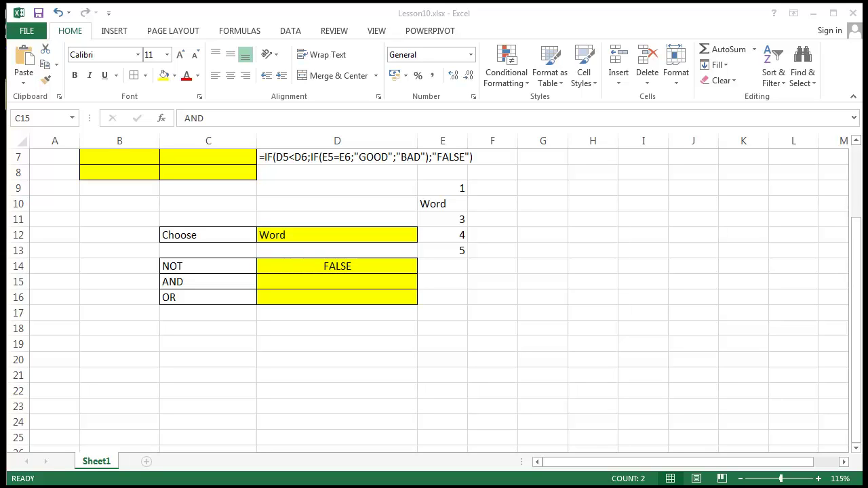
click(334, 296)
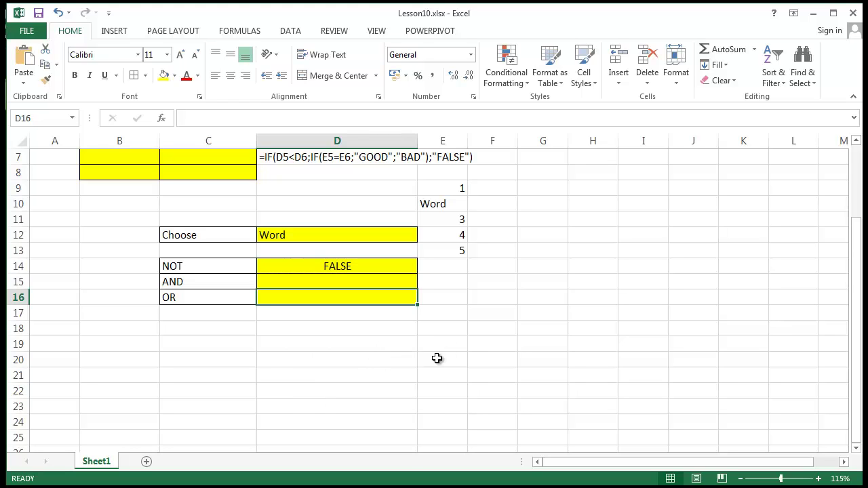
click(440, 358)
click(209, 280)
click(214, 294)
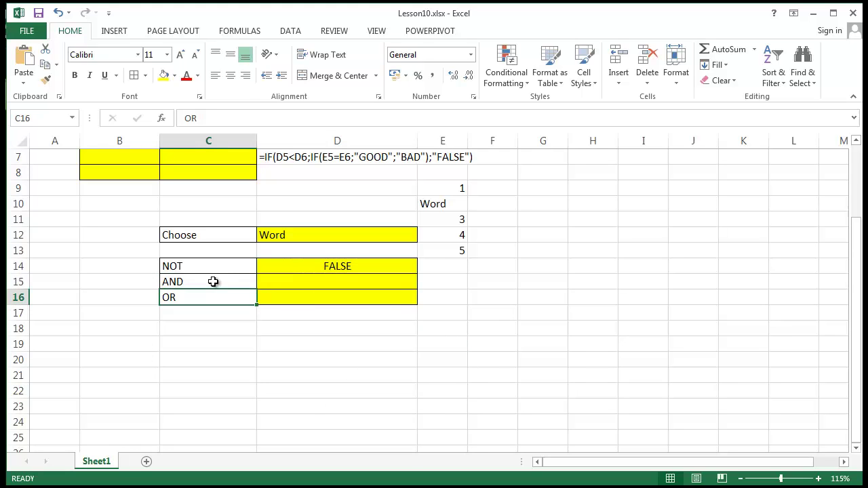
click(209, 282)
click(201, 294)
click(221, 354)
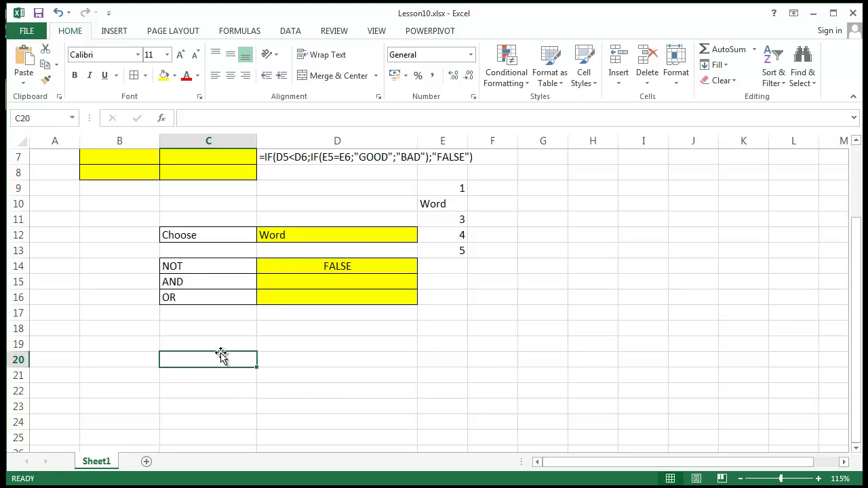
click(653, 373)
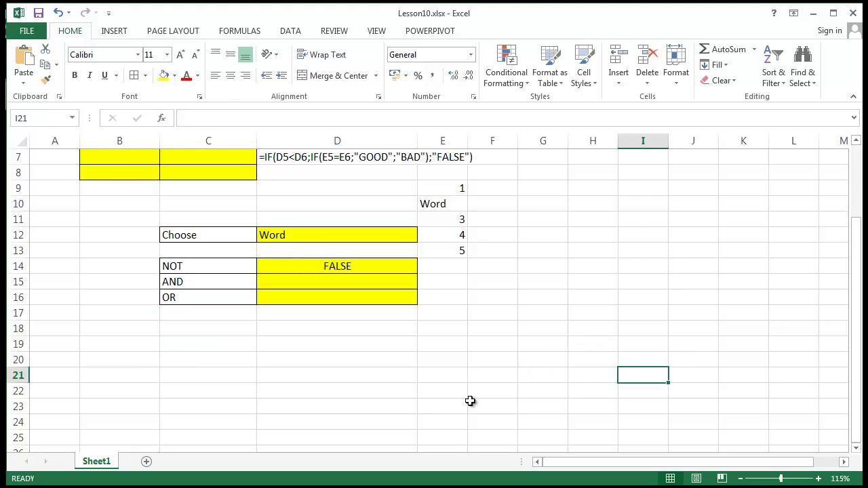
click(465, 397)
click(173, 282)
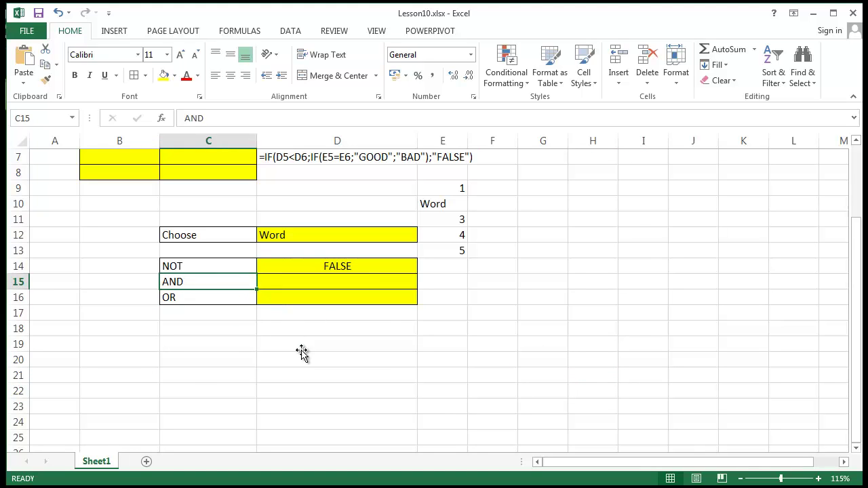
click(305, 344)
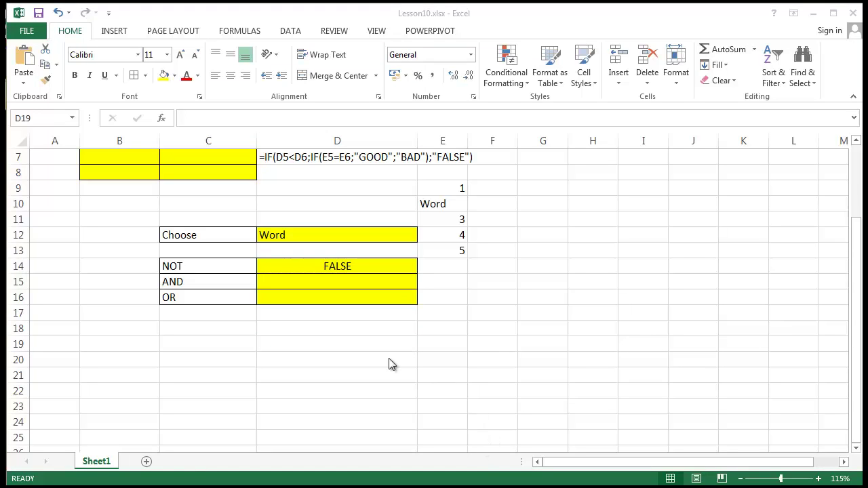
Step: Enter the formula =OR(E11=E12;E12=E13;E13>E11) in the OR result cell D16
click(333, 293)
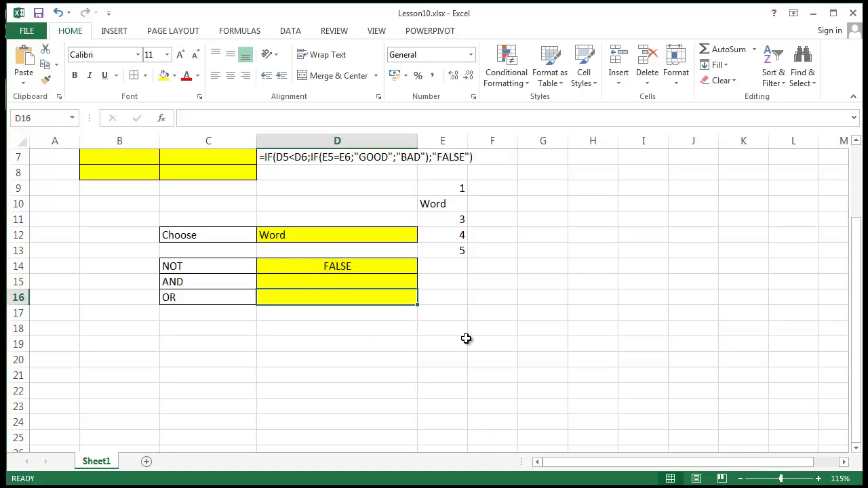
text(=)
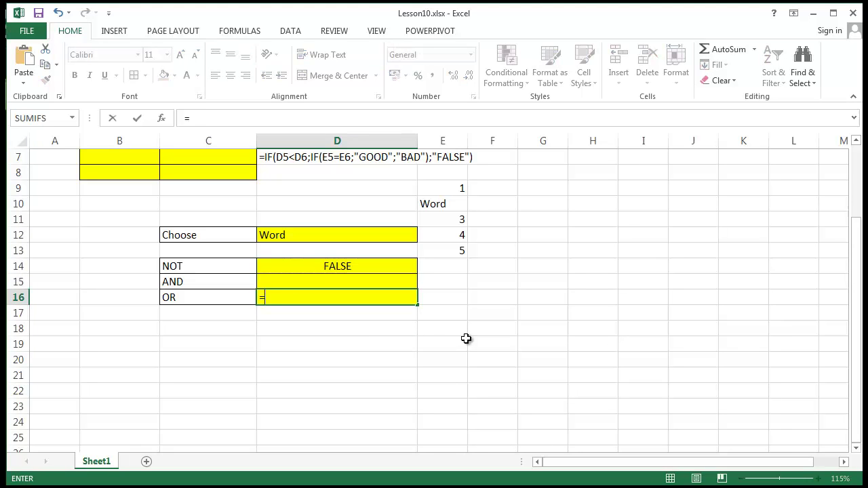
text(OR)
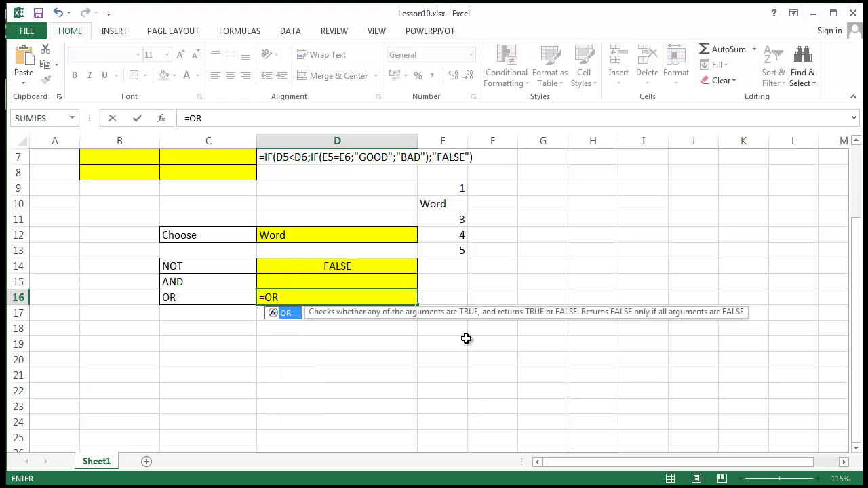
text(()
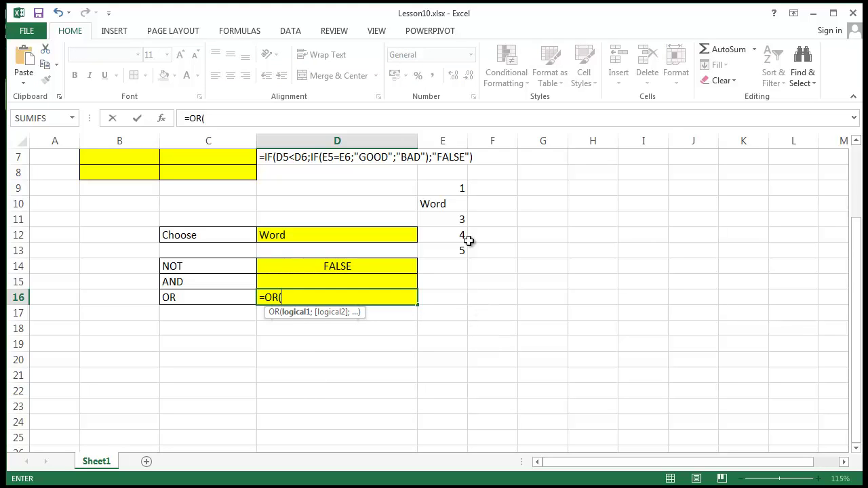
click(459, 220)
text(=)
click(458, 235)
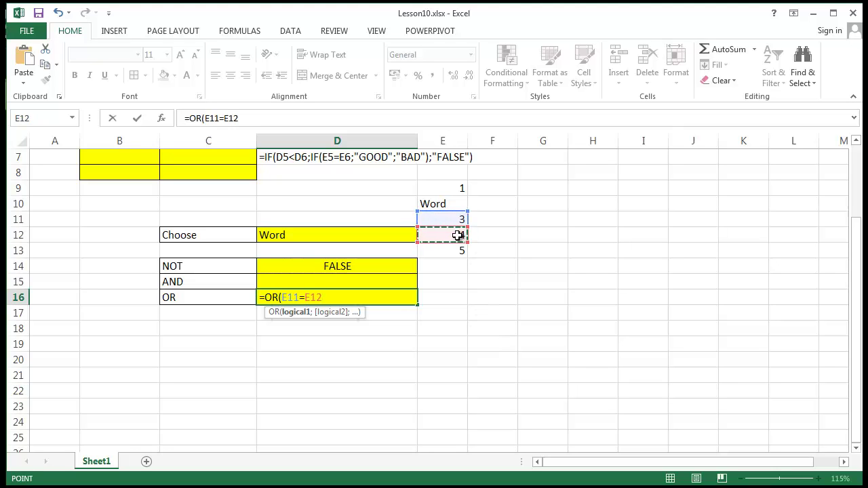
text(;)
click(458, 235)
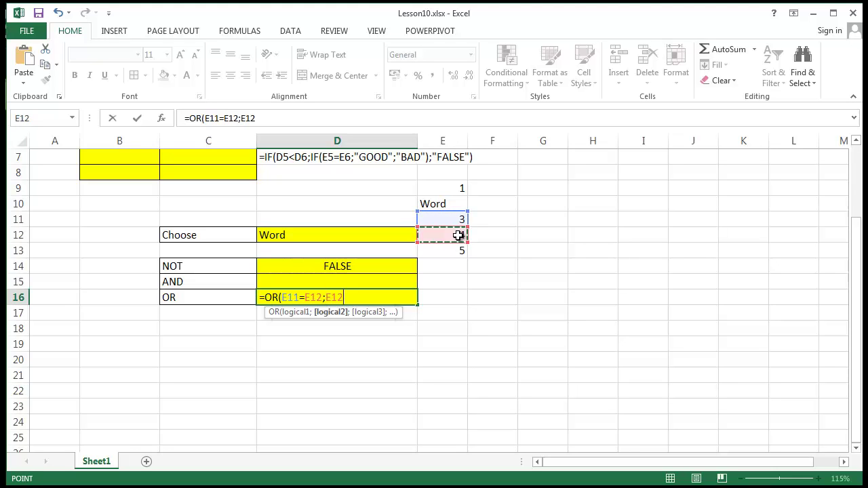
text(=)
click(455, 250)
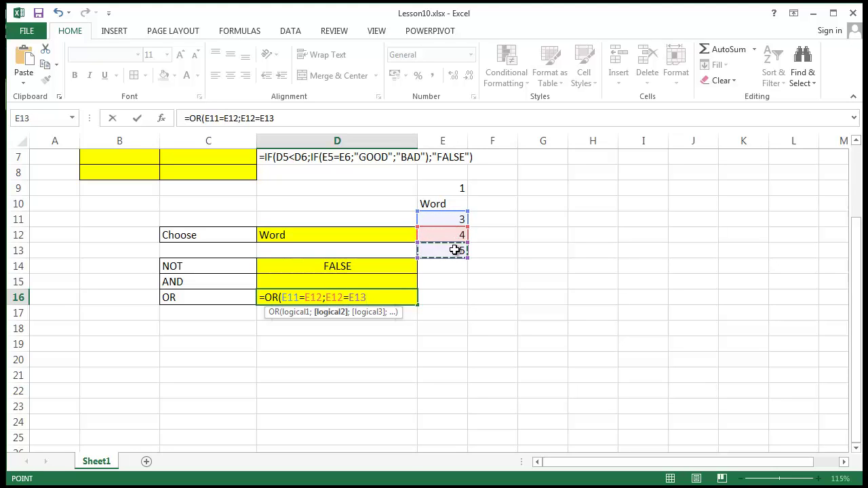
text(;)
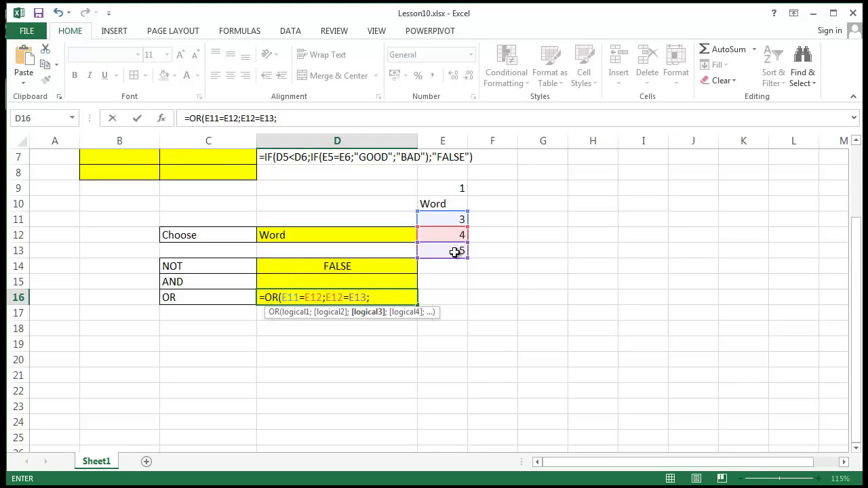
click(448, 251)
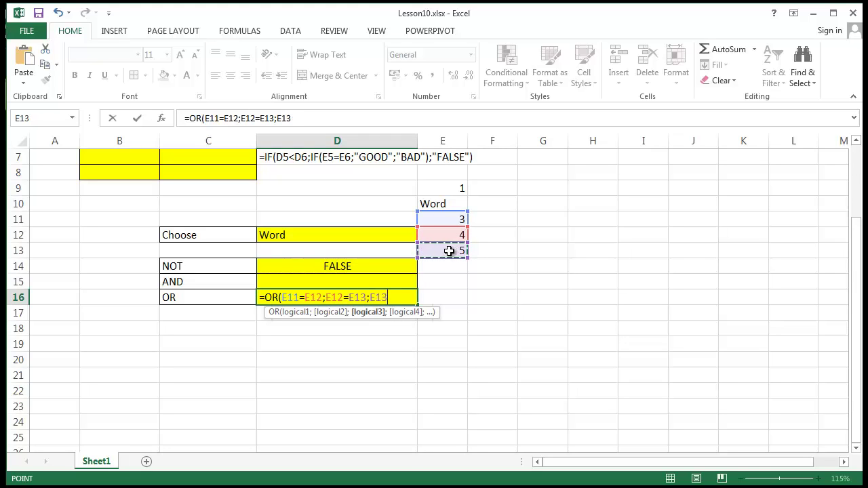
text(>)
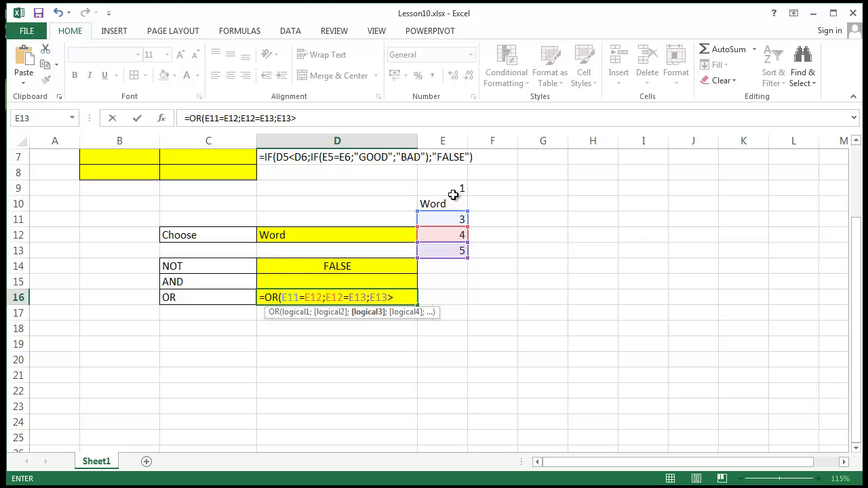
click(459, 219)
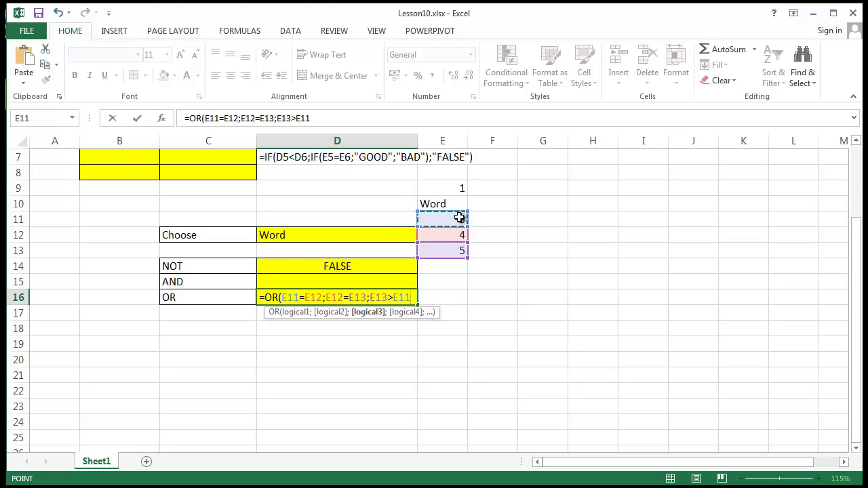
text())
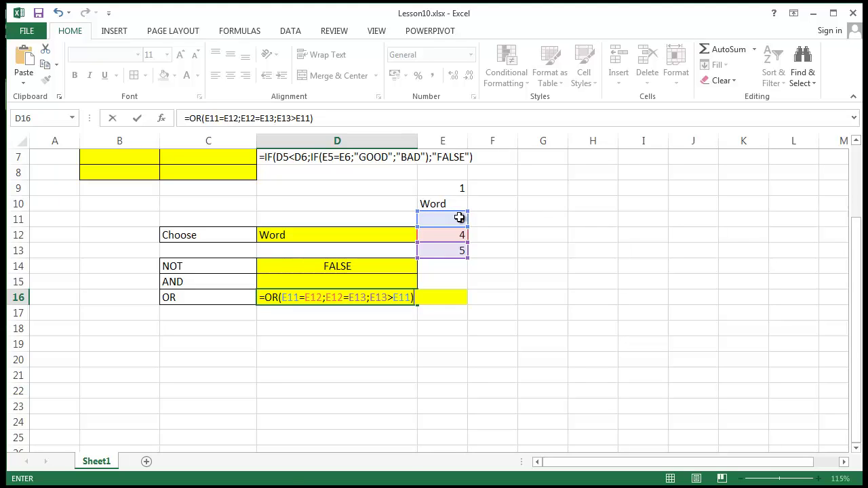
key(Return)
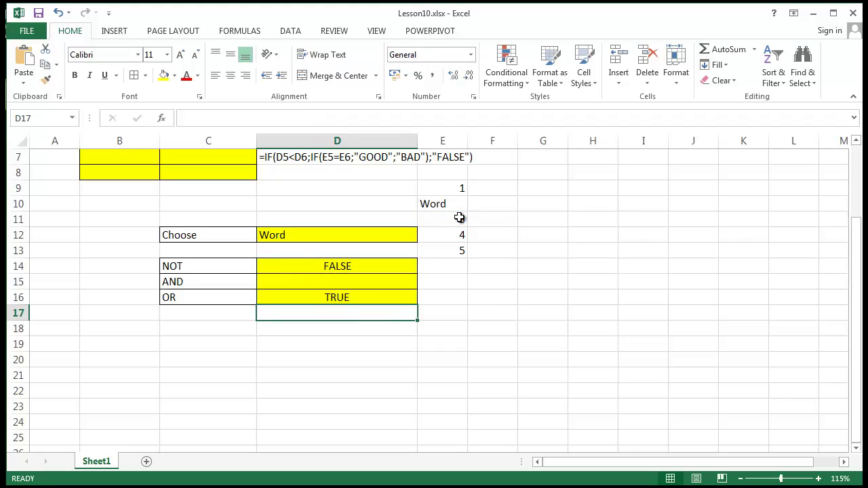
Step: Change the third condition of the OR formula in D16 to E13<E11
click(381, 293)
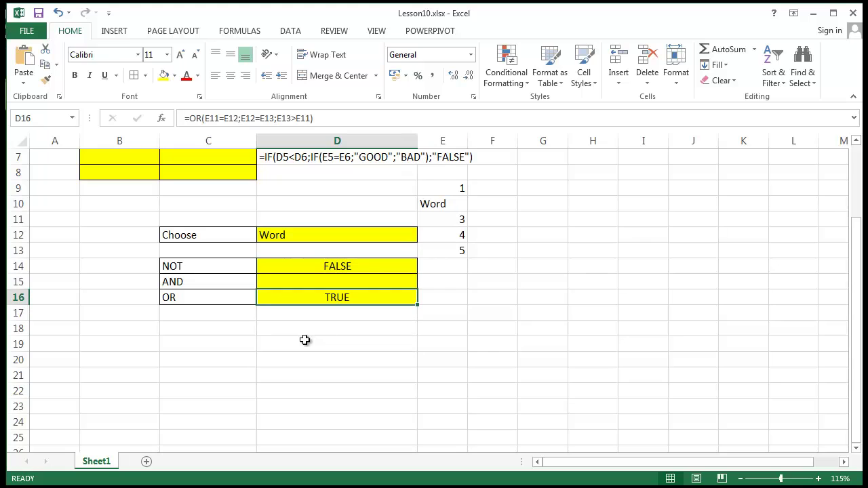
drag(277, 118, 312, 118)
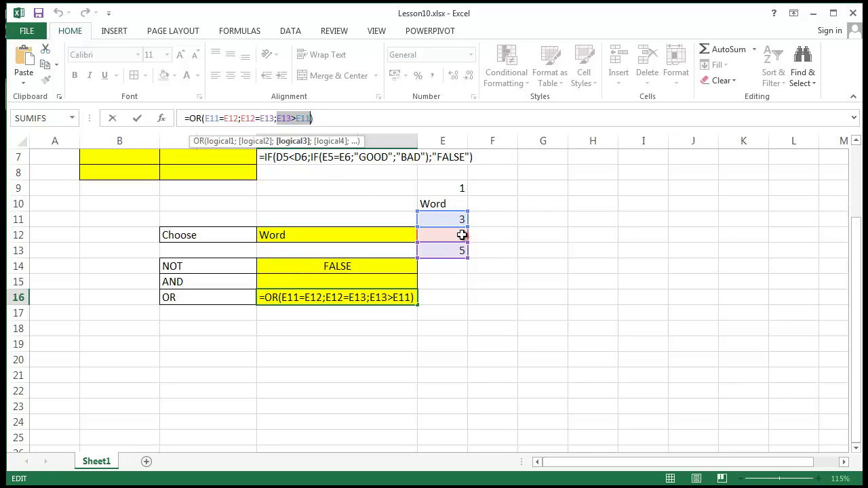
click(296, 118)
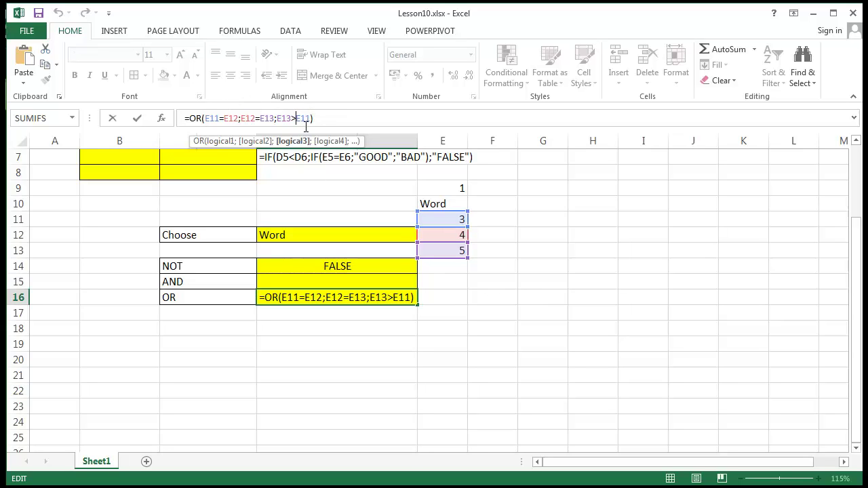
key(BackSpace)
text(<)
key(Return)
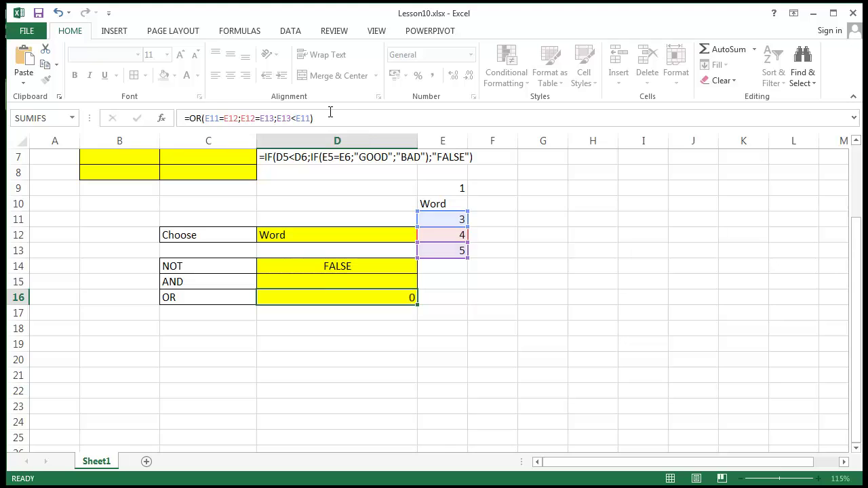
Step: Set the third condition of the OR formula in D16 back to E13>E11
click(363, 298)
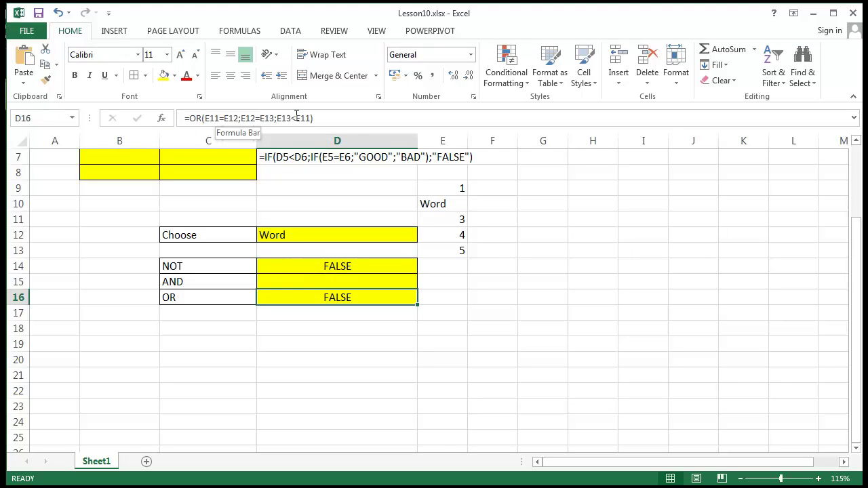
click(307, 117)
key(BackSpace)
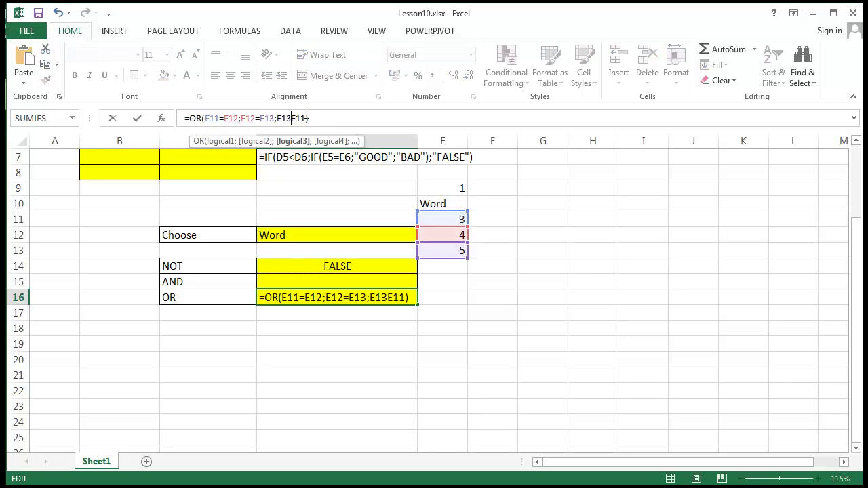
text(>)
key(Return)
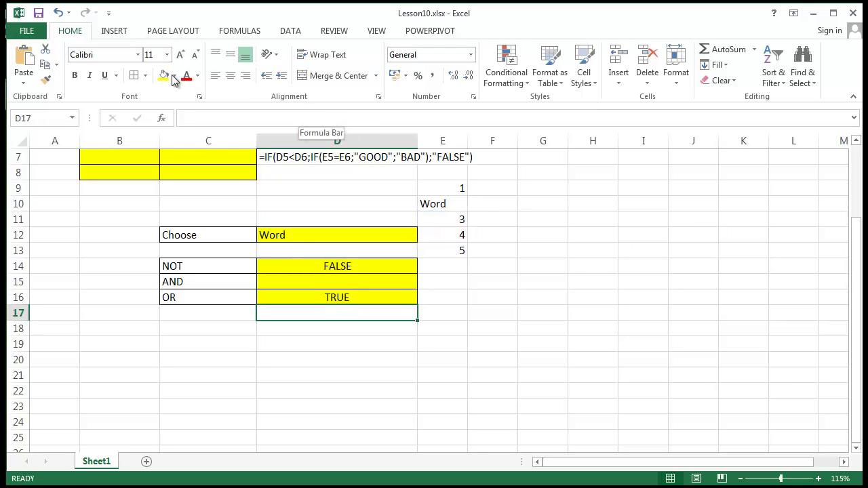
Step: Enter the formula =AND(E11=E12;E11<E12;E13>E12) in the AND result cell D15
click(339, 280)
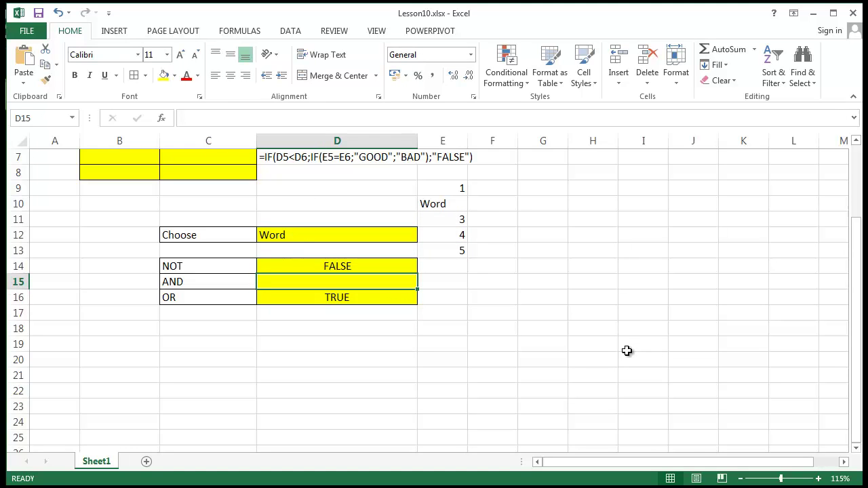
text(=)
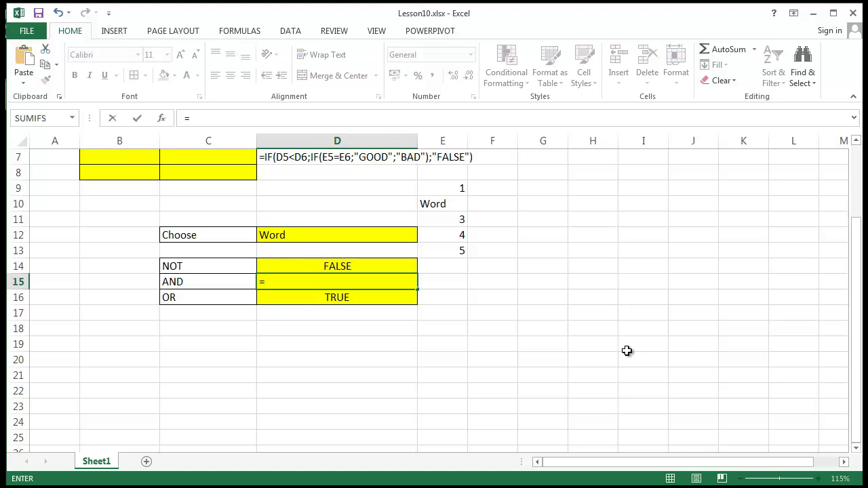
text(And)
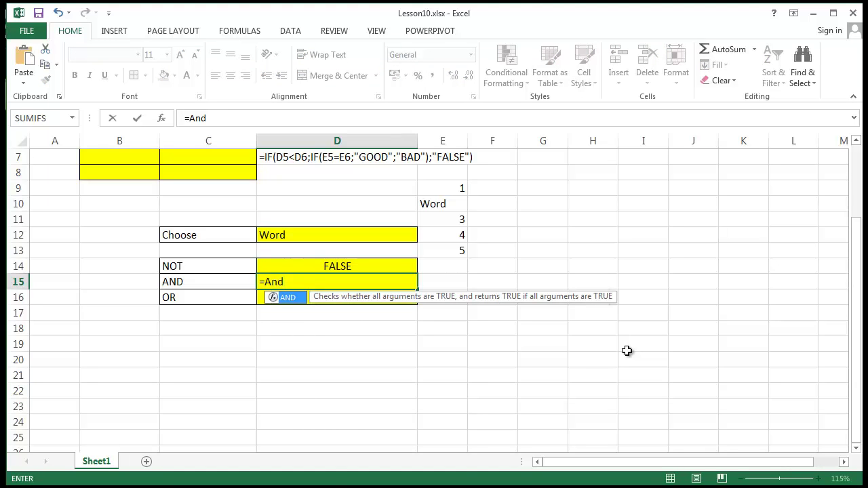
text(()
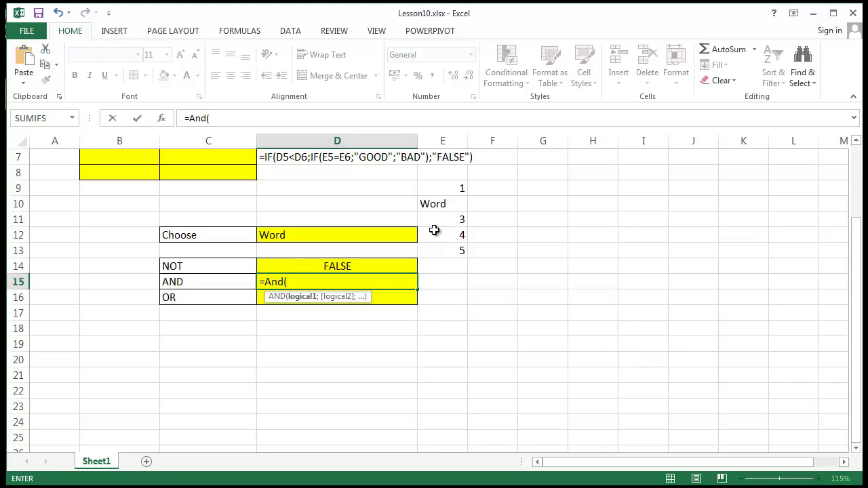
click(450, 217)
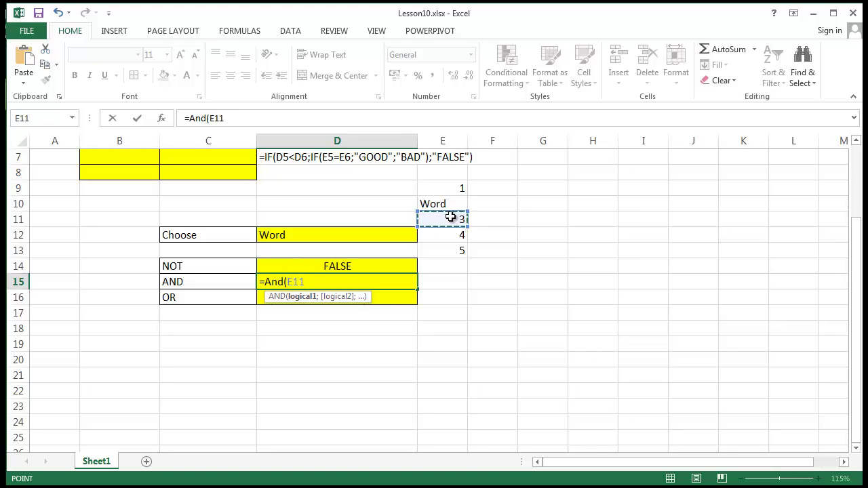
text(=)
click(459, 236)
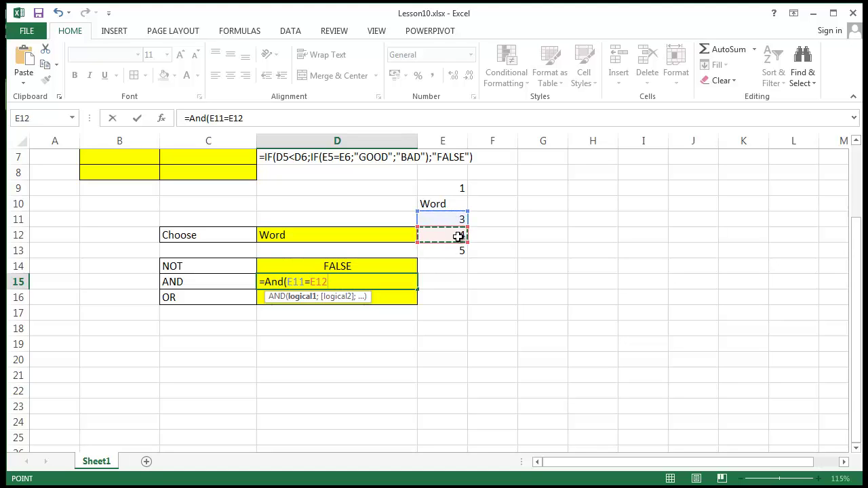
text(;)
click(455, 216)
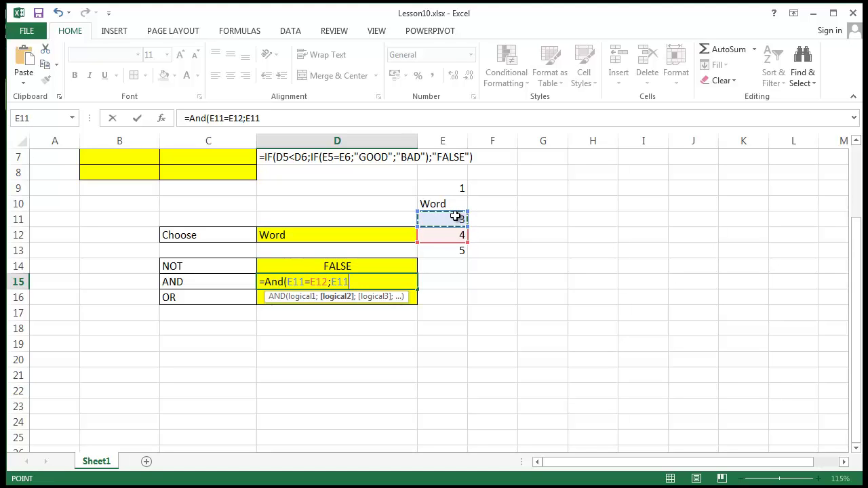
text(<)
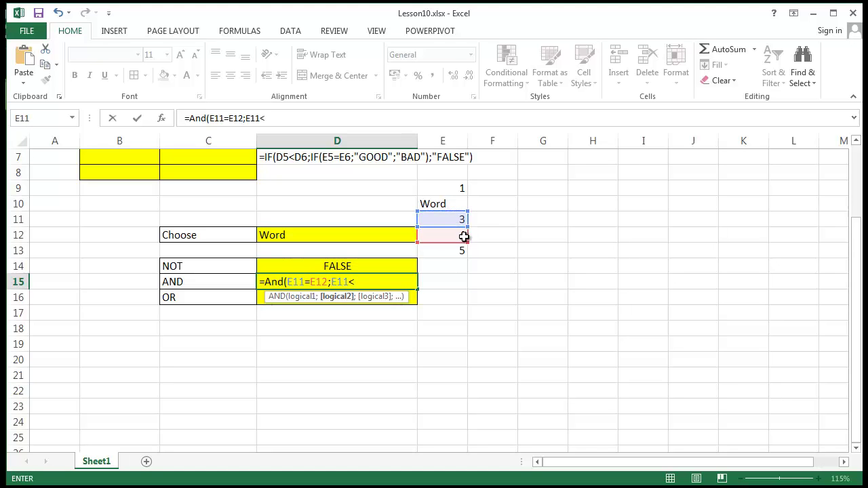
click(463, 236)
text(;)
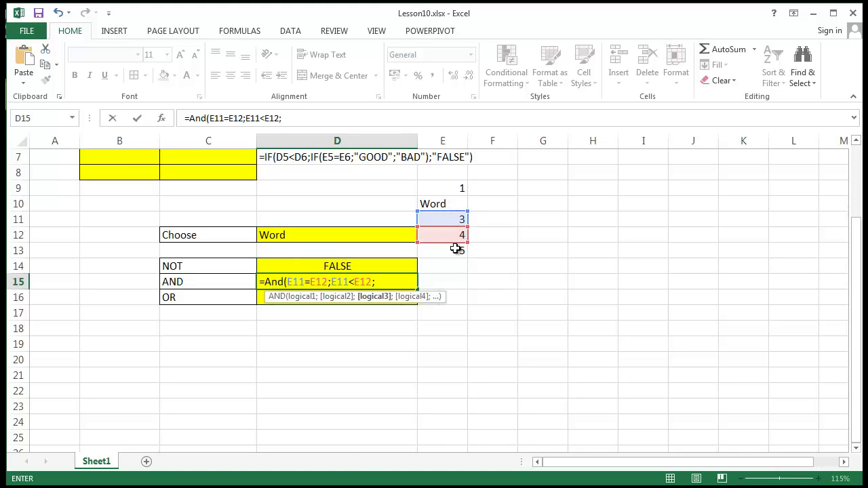
click(456, 249)
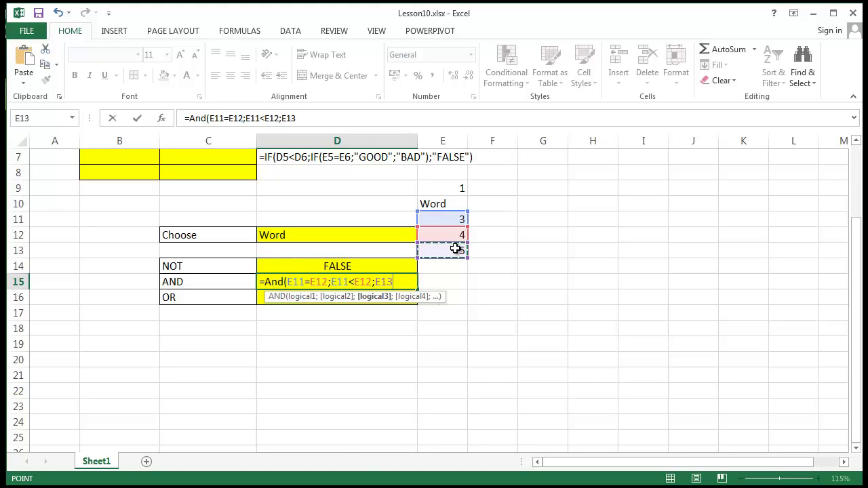
text(>)
click(445, 233)
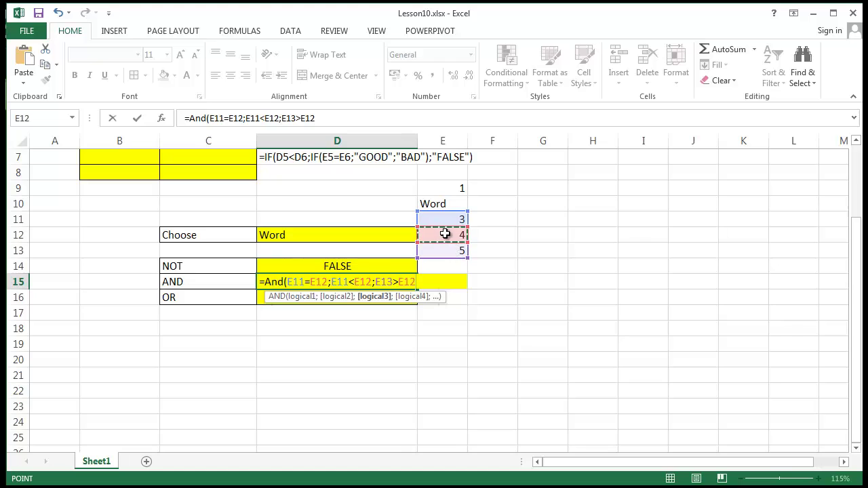
text())
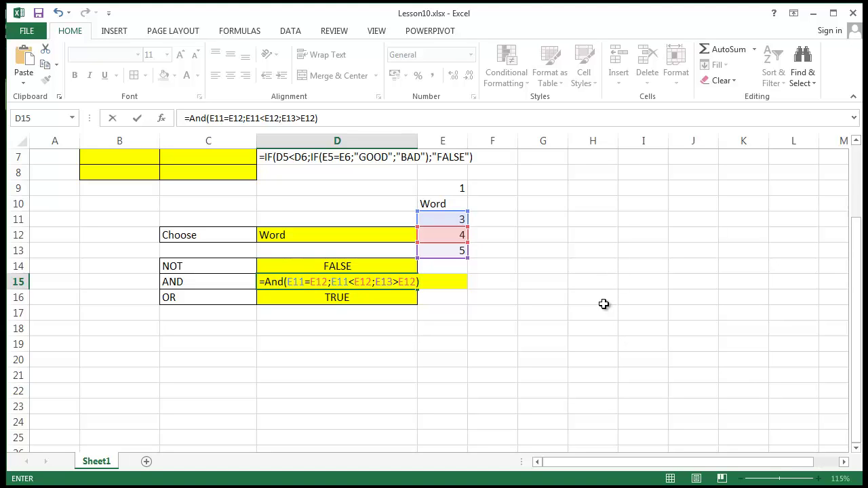
key(Return)
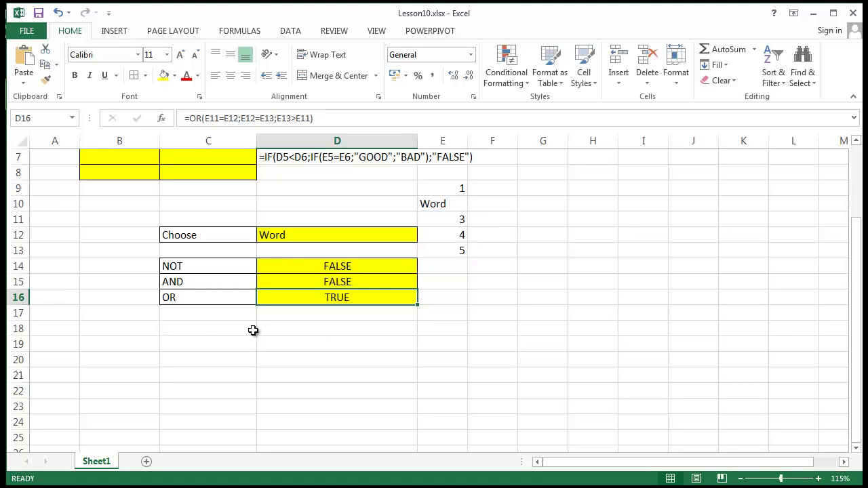
Step: Change the first condition of the AND formula in D15 to E11>E12
click(316, 277)
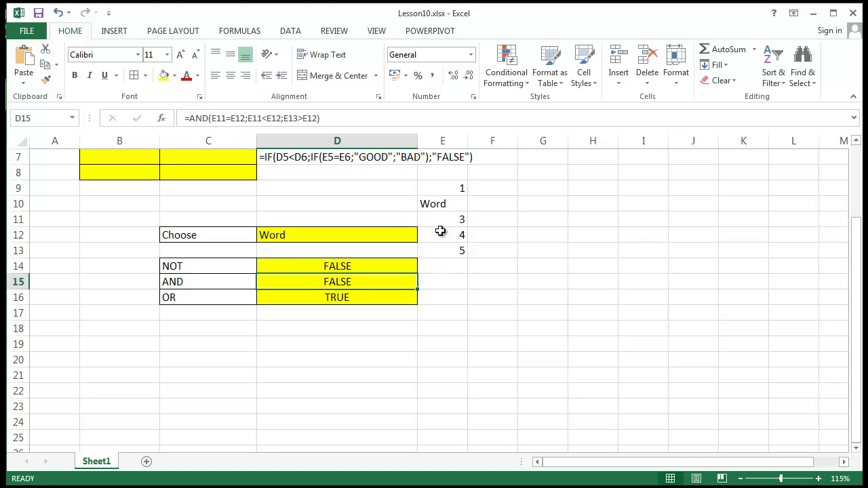
click(229, 118)
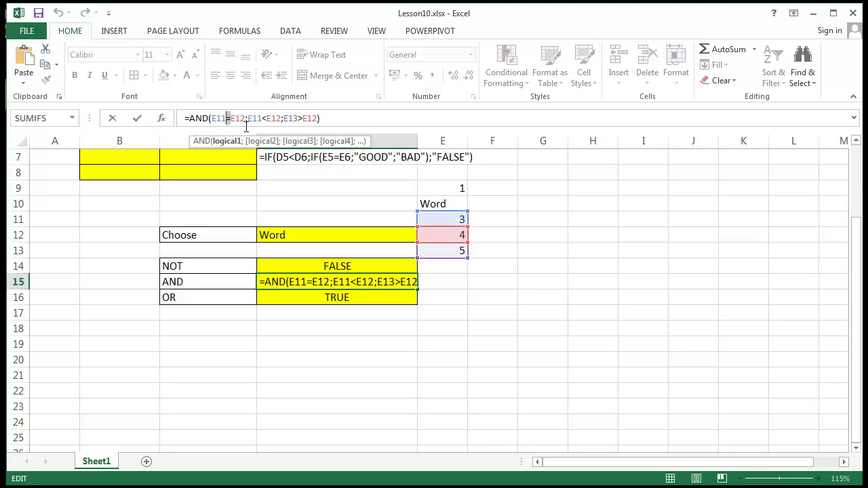
text(>)
key(Return)
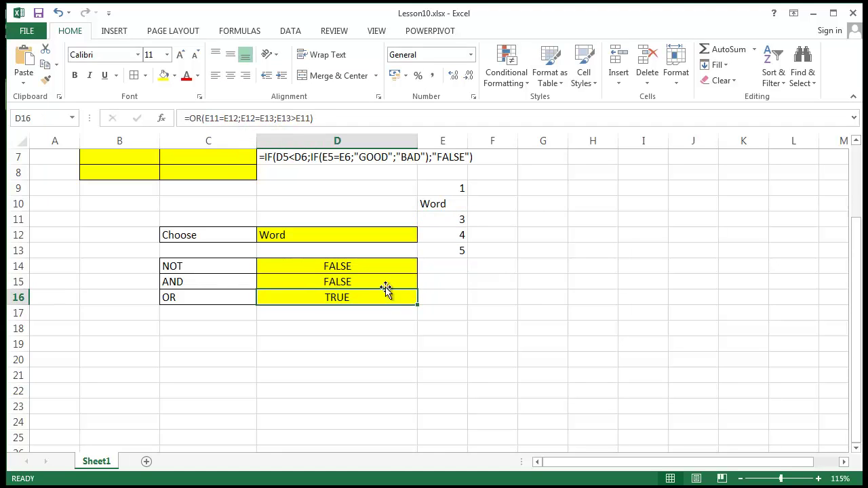
Step: Change the first condition of the AND formula in D15 to E11<E12
click(363, 281)
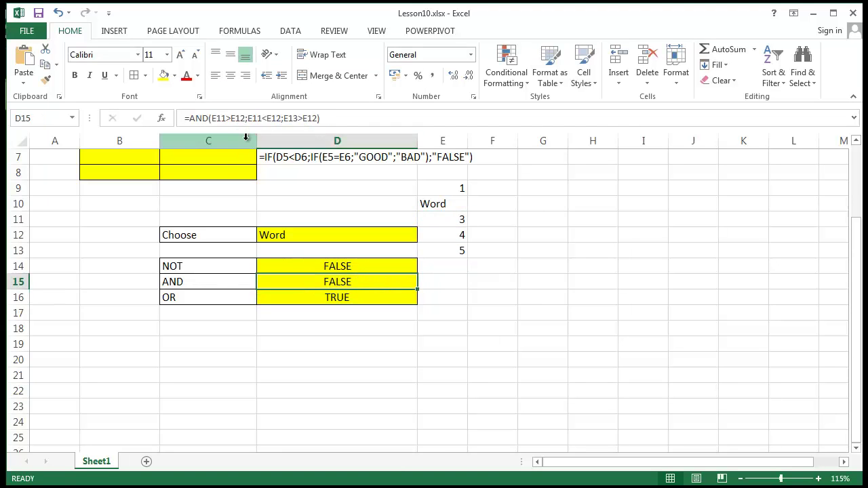
click(230, 118)
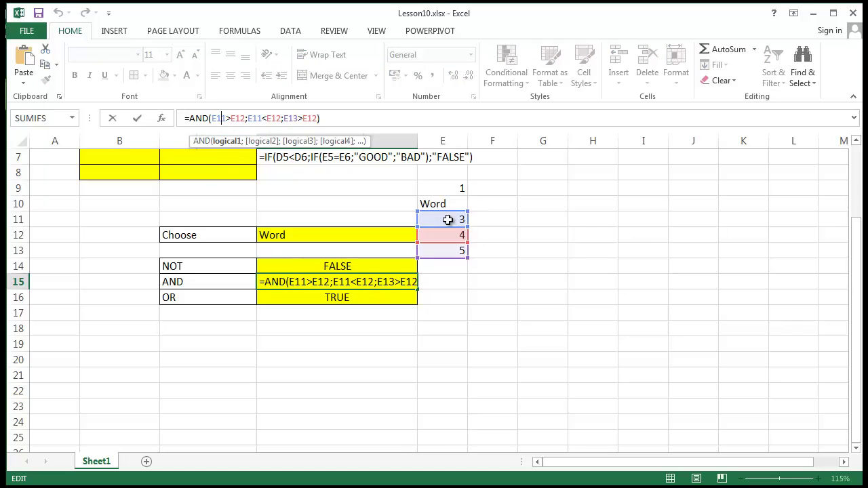
click(226, 118)
key(Delete)
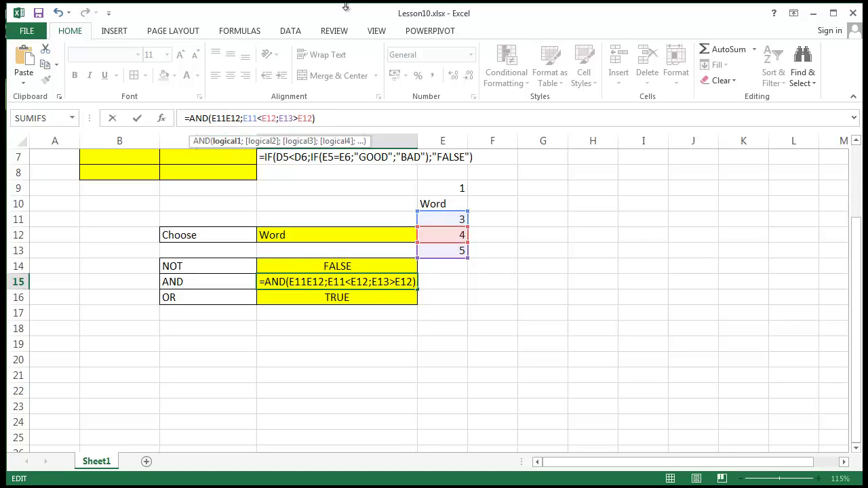
text(<)
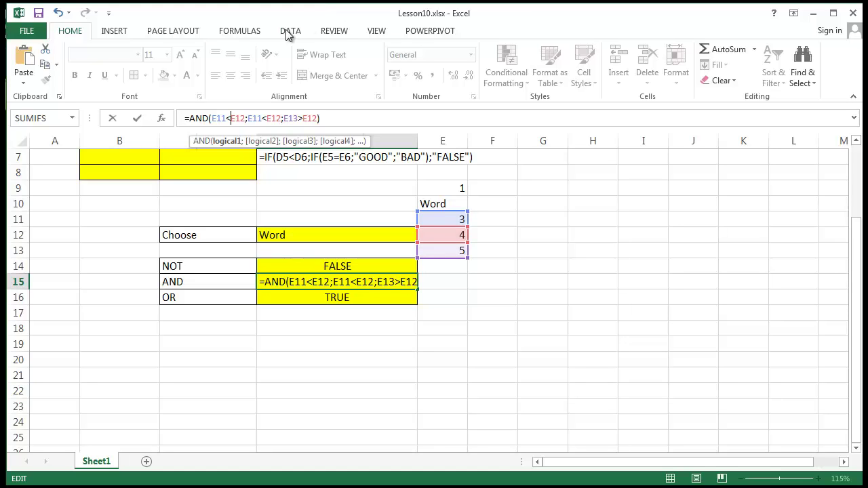
click(265, 118)
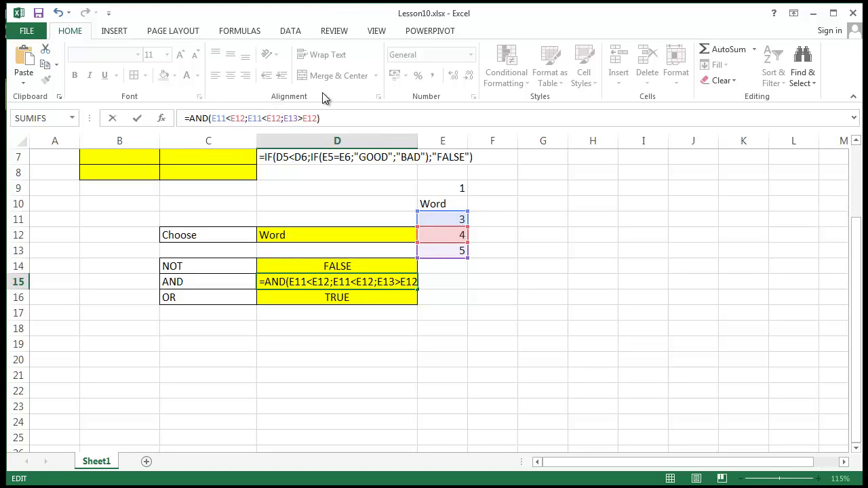
key(ctrl+Return)
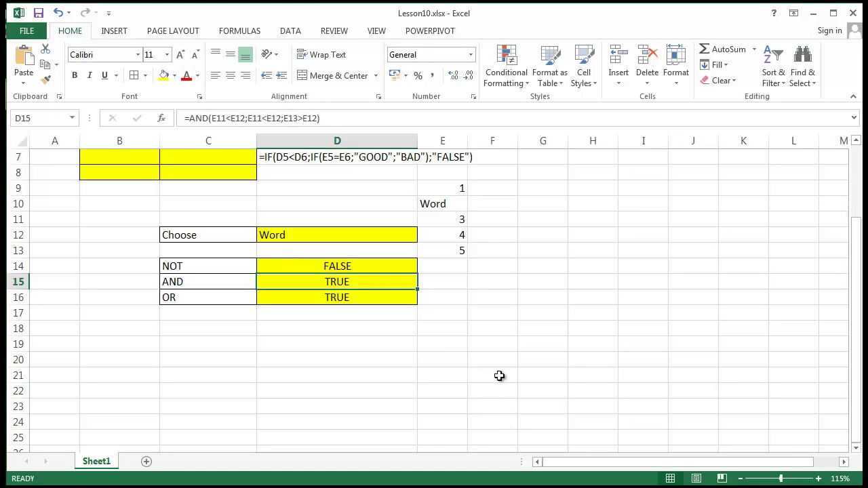
Step: Enter the label XOR in cell C17, directly below the OR label
key(F10)
click(232, 312)
text(X)
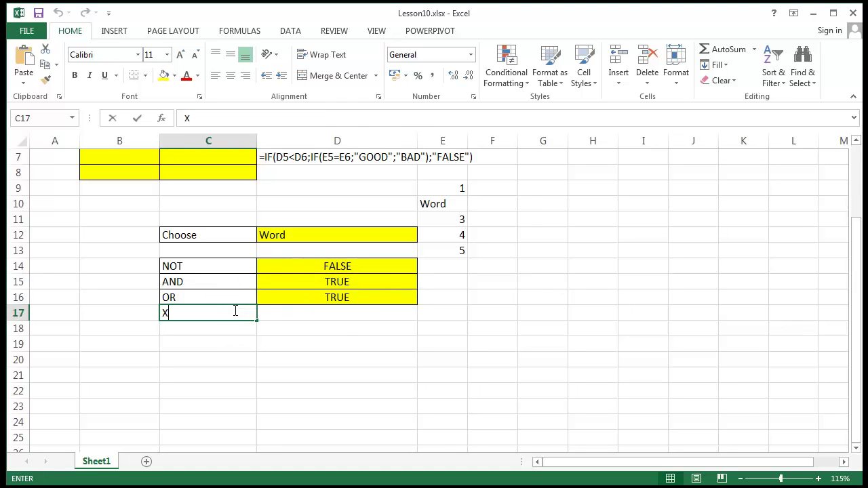
text(OR)
key(Return)
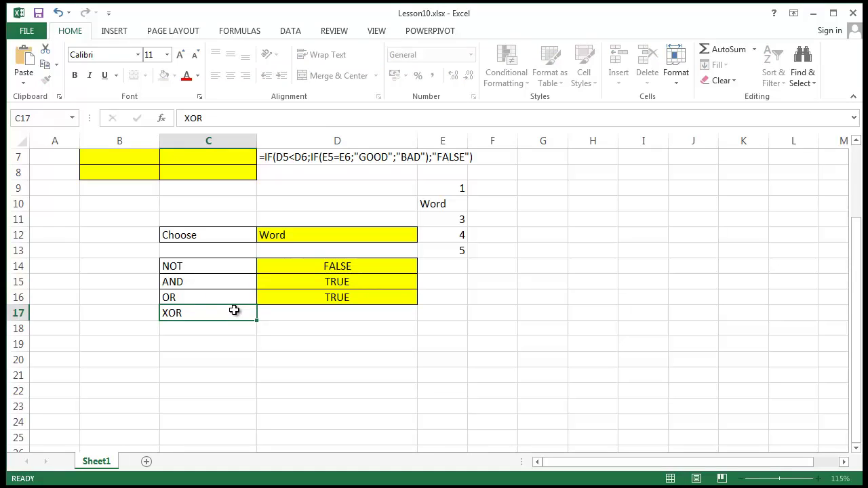
Step: Apply borders to all sides of the XOR row cells C17:D17
click(244, 302)
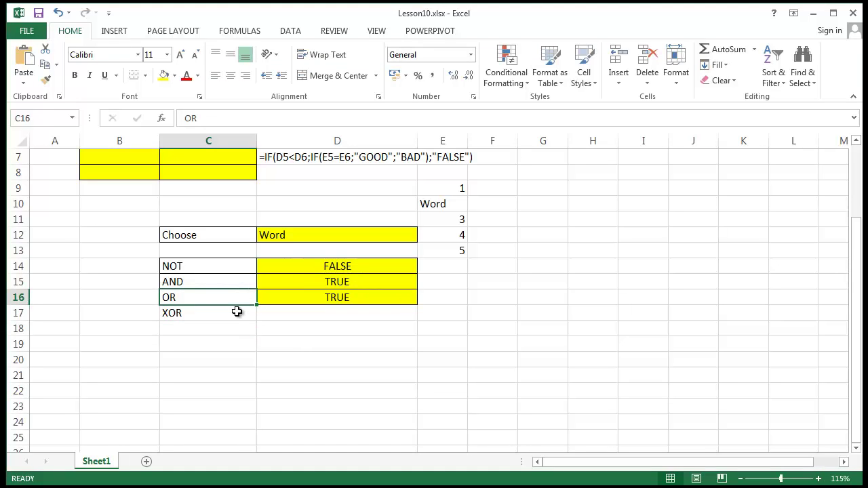
drag(236, 310, 289, 314)
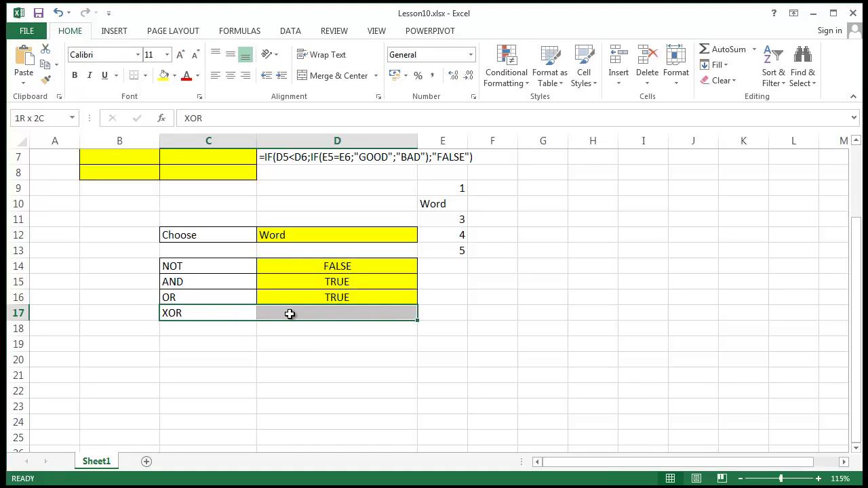
click(145, 75)
click(154, 191)
click(374, 387)
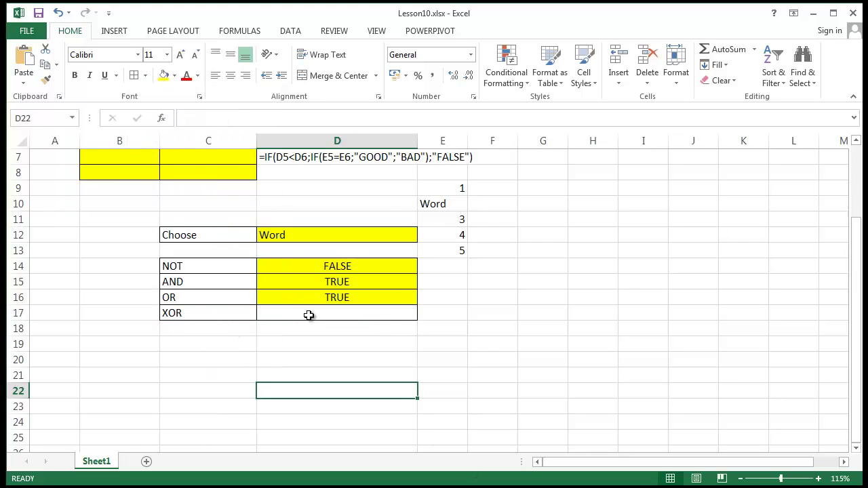
Step: Fill the XOR result cell D17 with yellow
click(308, 314)
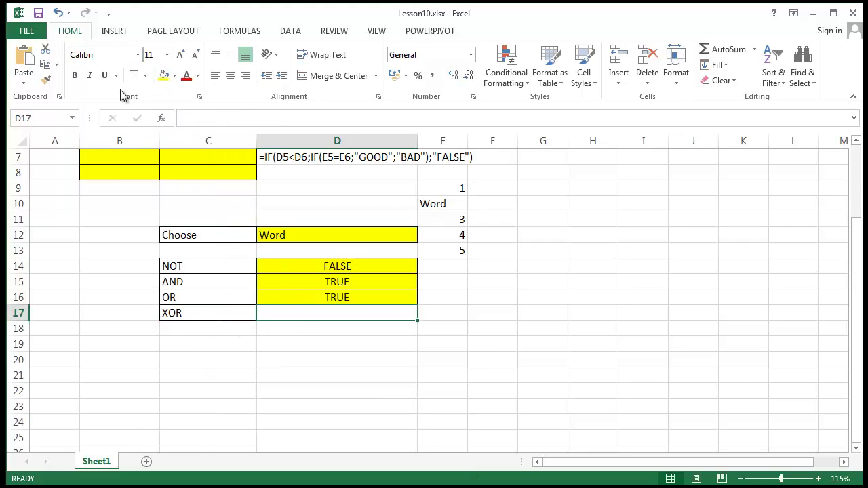
click(165, 75)
click(553, 380)
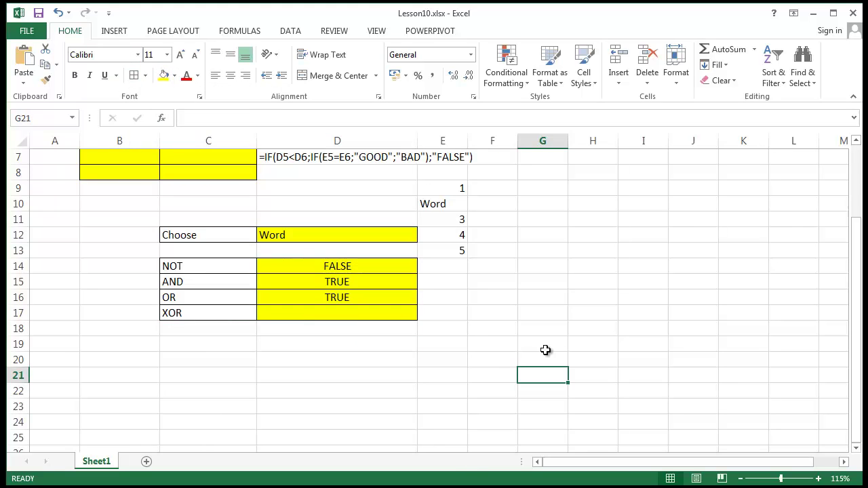
Step: Search the function library for "xor", choose the XOR function and open its help article
click(240, 314)
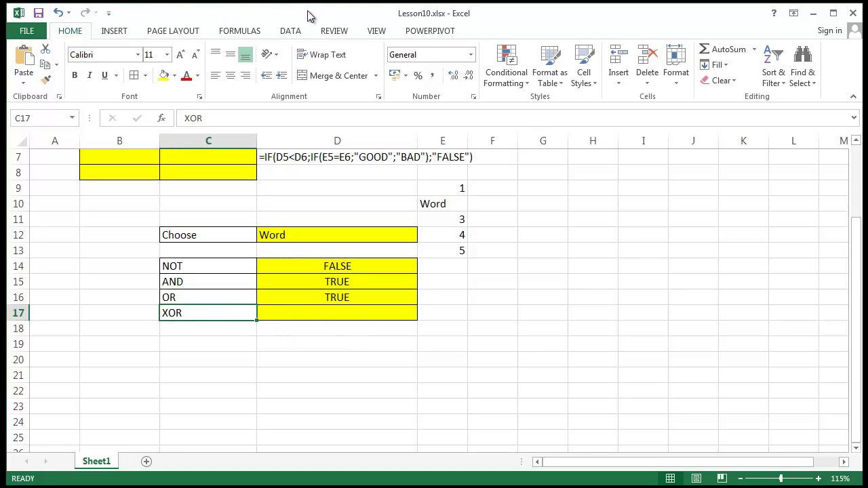
click(291, 32)
click(238, 31)
click(26, 64)
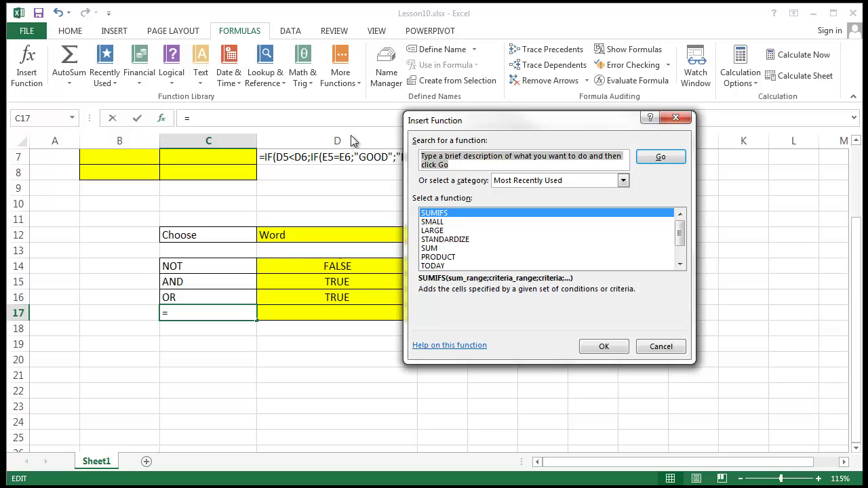
text(xor)
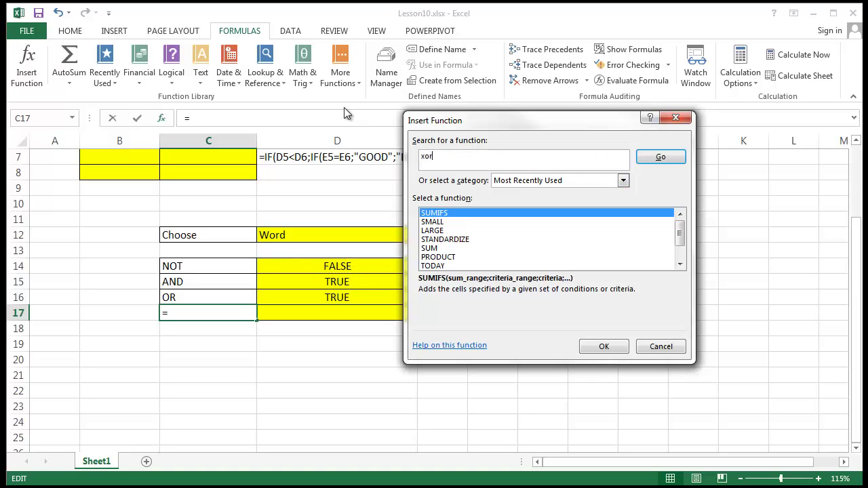
key(Return)
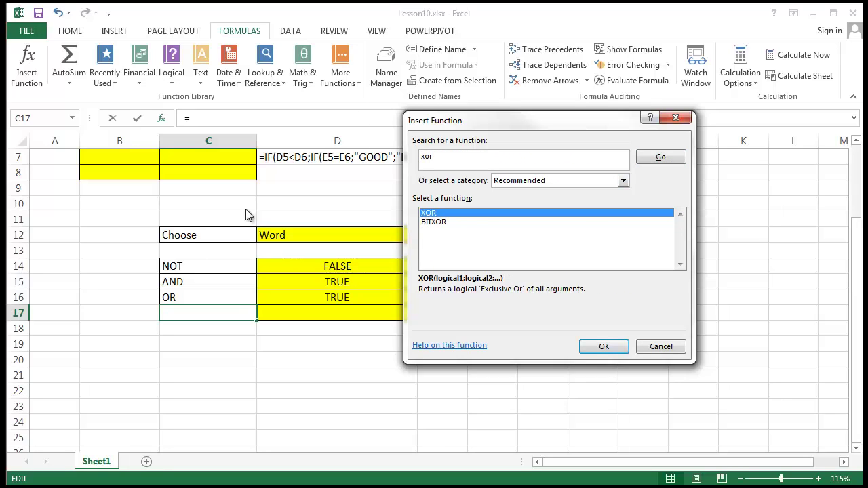
double_click(512, 213)
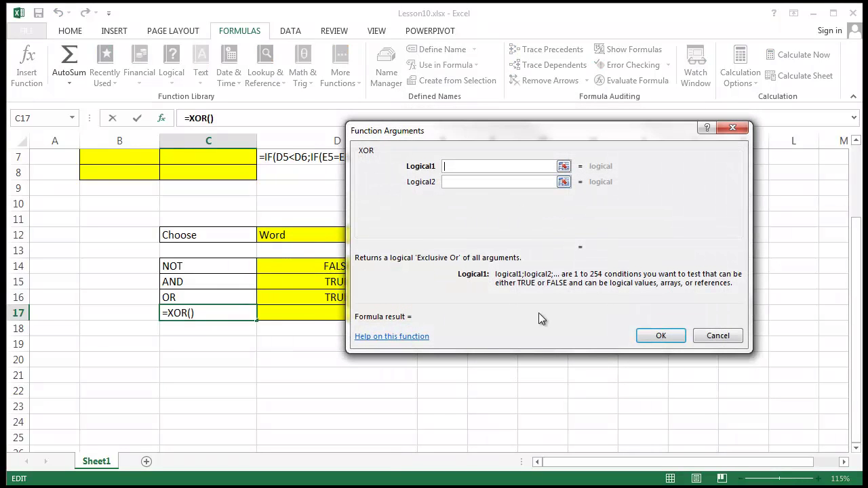
click(385, 337)
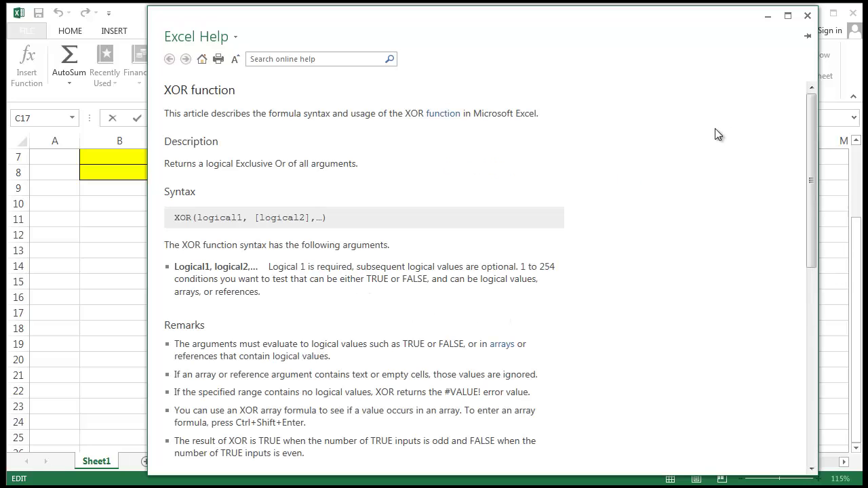
Step: Examine the first example, =XOR(3>0,2<9), with its description and live result in the XOR help article's embedded workbook
drag(813, 138, 637, 243)
scroll(634, 244, down, 3)
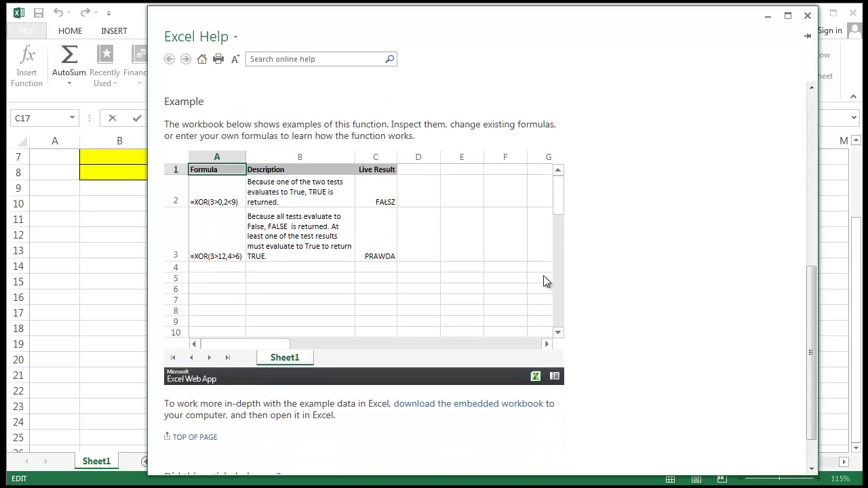
ctrl+scroll(377, 268, up, 2)
ctrl+scroll(373, 267, up, 3)
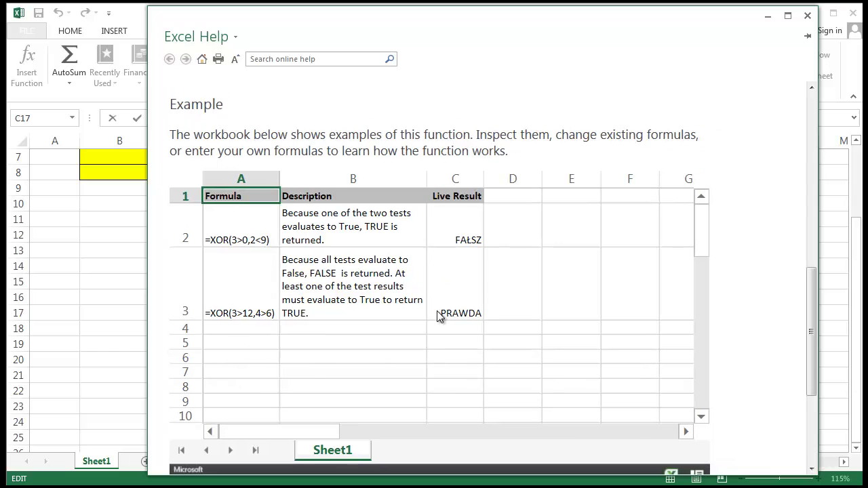
click(339, 261)
click(279, 232)
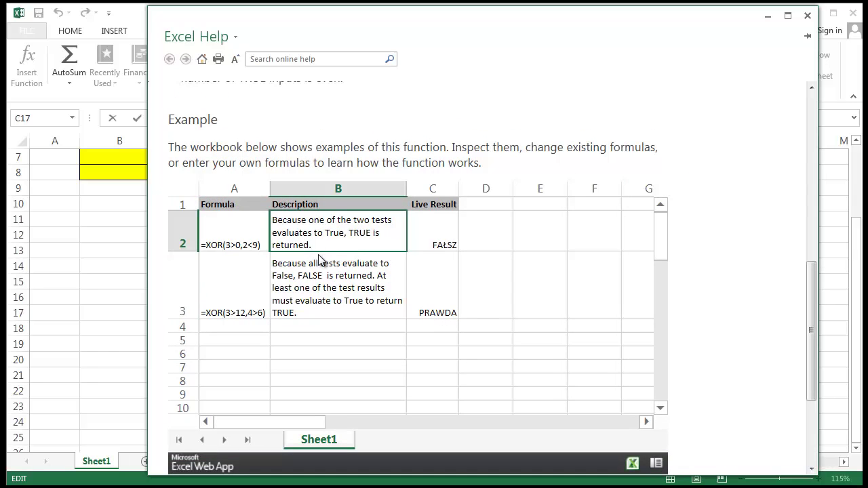
click(241, 247)
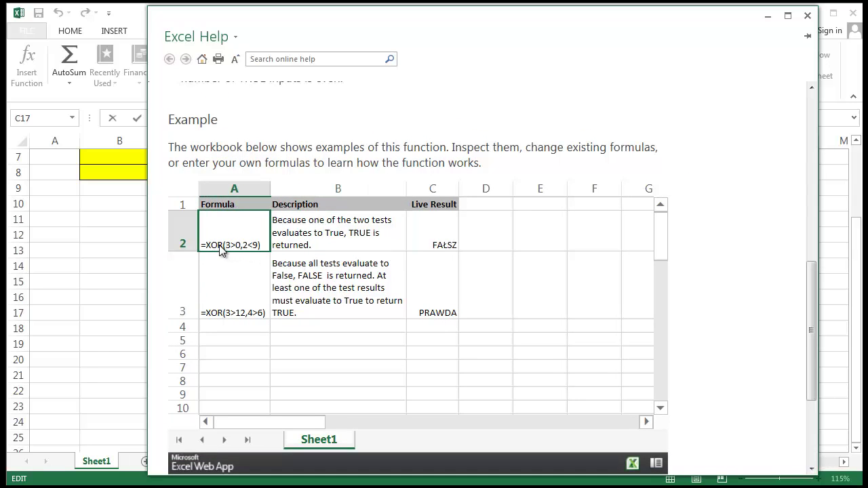
click(290, 229)
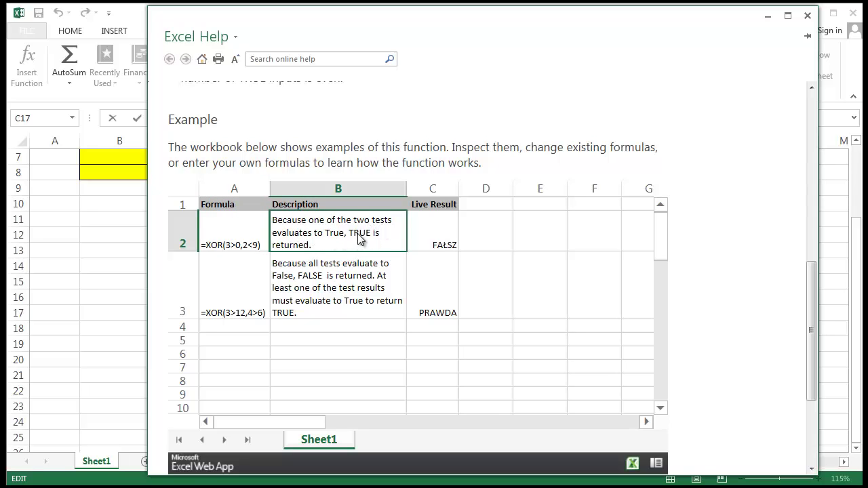
click(431, 244)
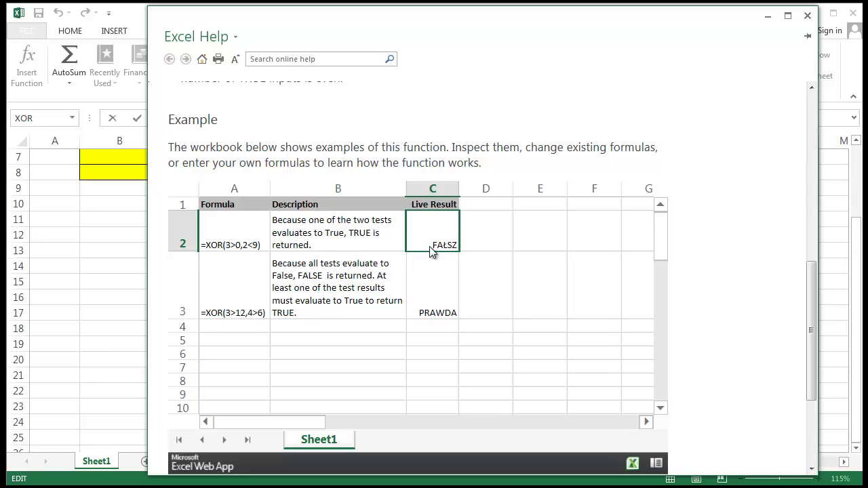
click(346, 247)
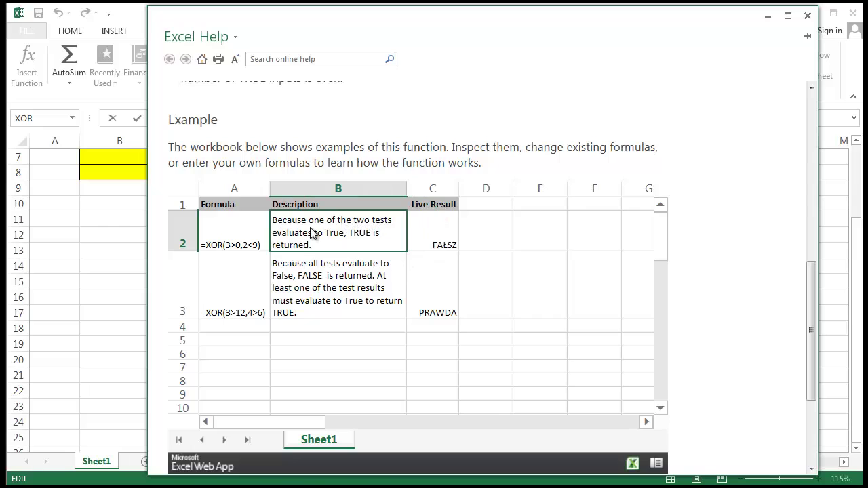
Step: Compare the =XOR(3>12,4>6) example with the first one, and close the help article and the function arguments without inserting XOR
click(300, 285)
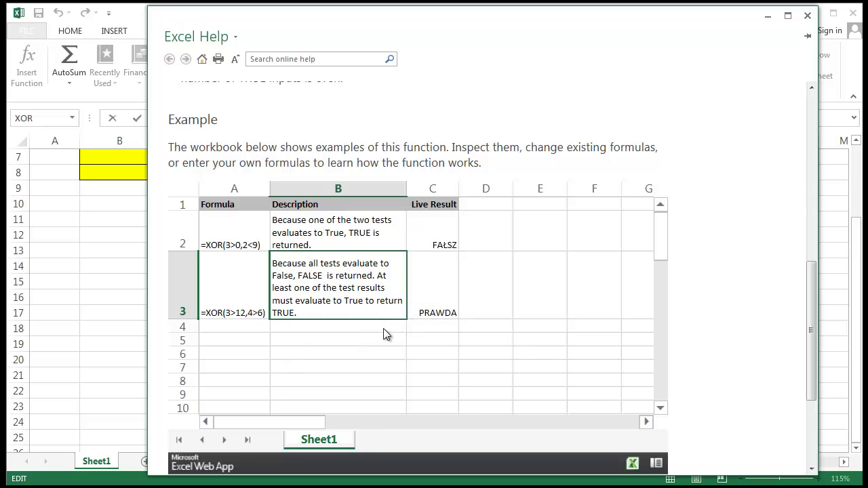
click(241, 314)
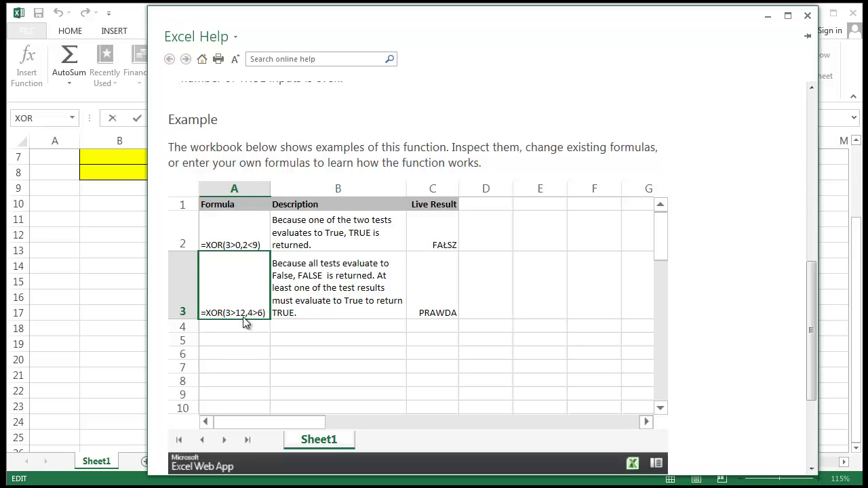
click(246, 250)
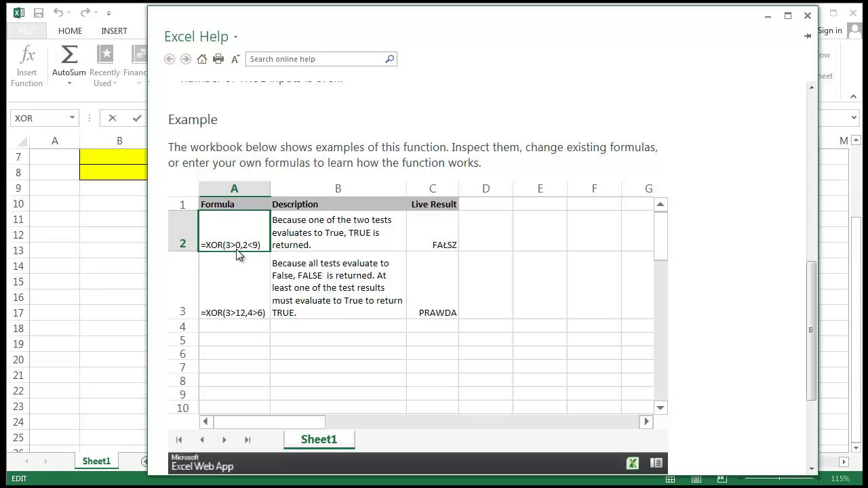
click(324, 251)
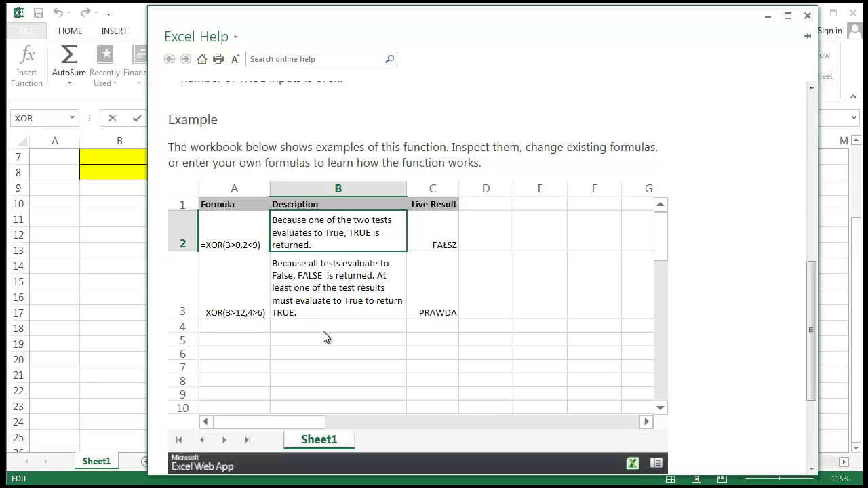
click(341, 305)
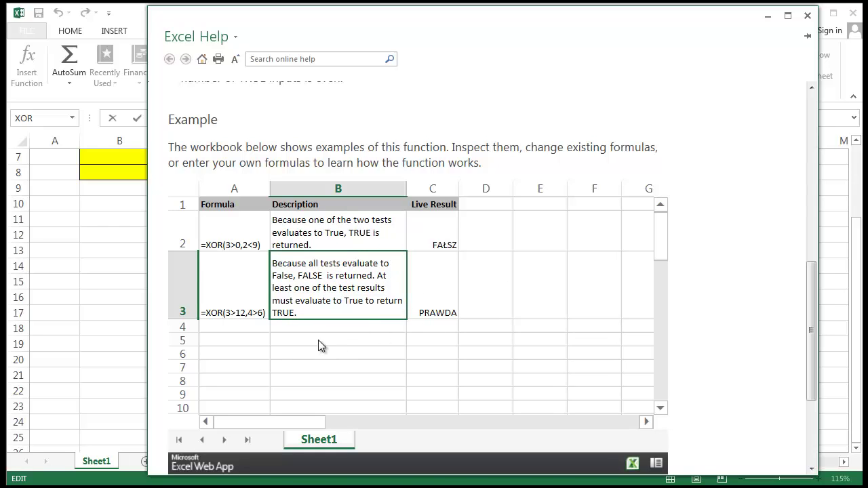
click(806, 15)
click(707, 333)
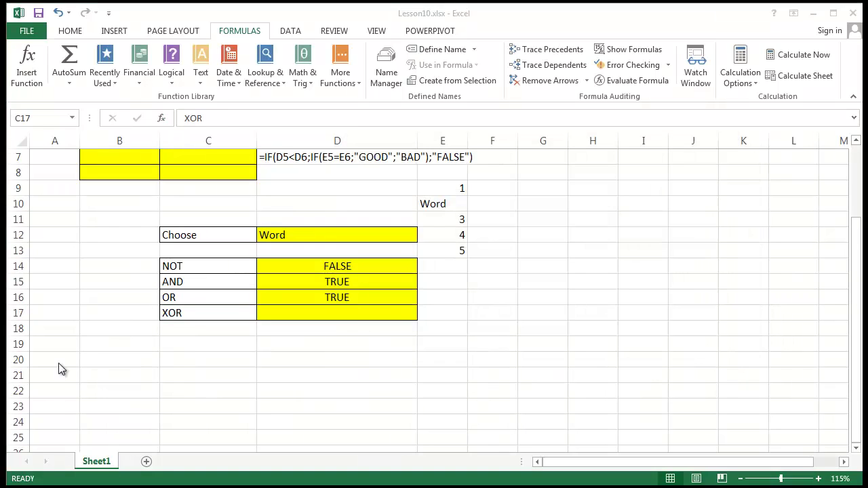
click(101, 401)
double_click(316, 312)
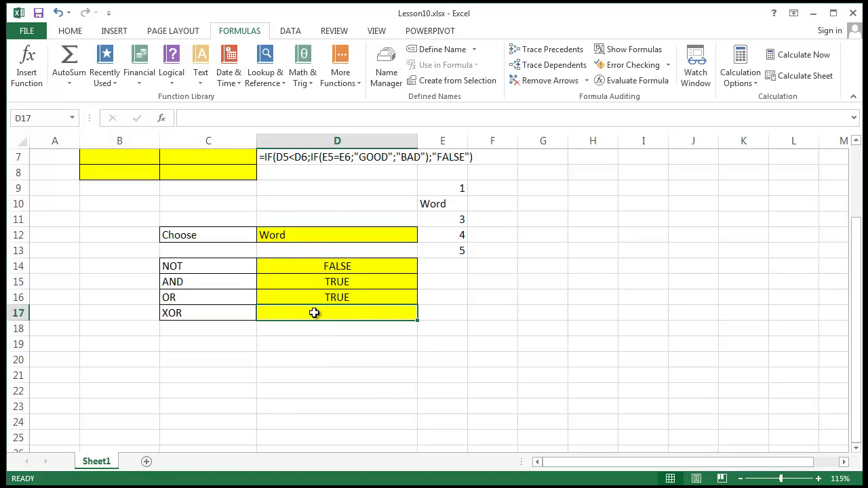
text(x)
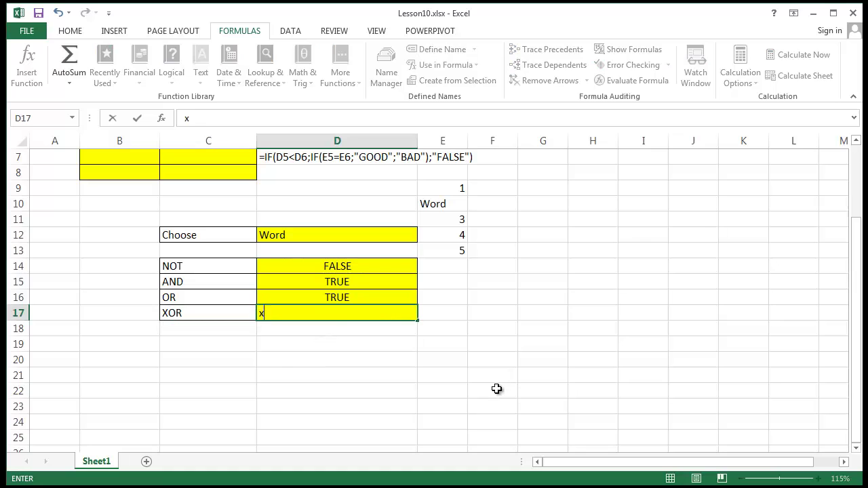
text(or()
key(BackSpace)
key(BackSpace)
key(BackSpace)
key(BackSpace)
Step: Enter the formula =XOR(10=10;1=1;1=1) in the XOR result cell D17
text(=)
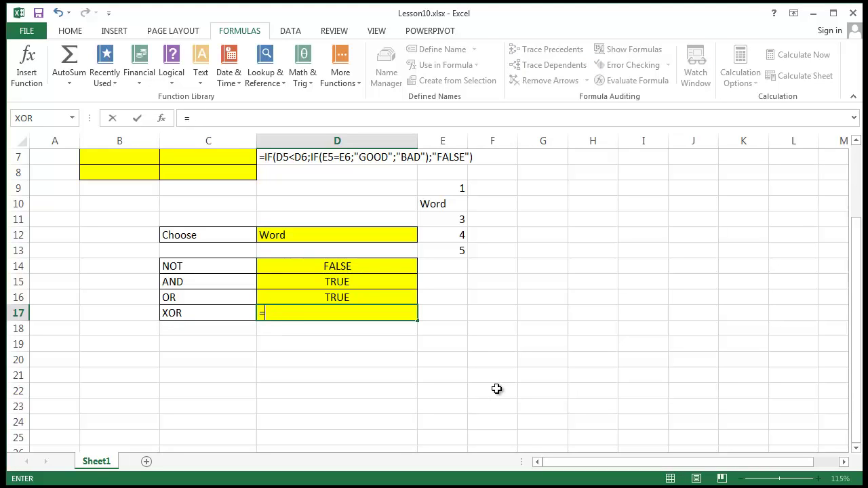
text(xor)
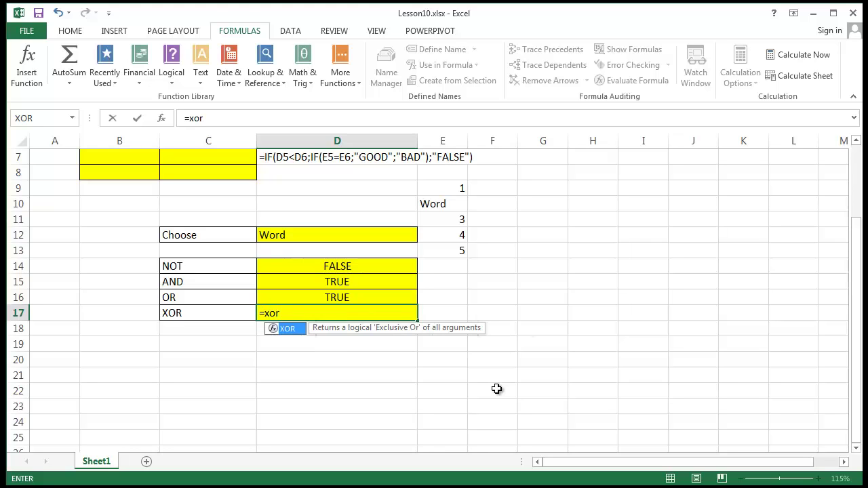
text(()
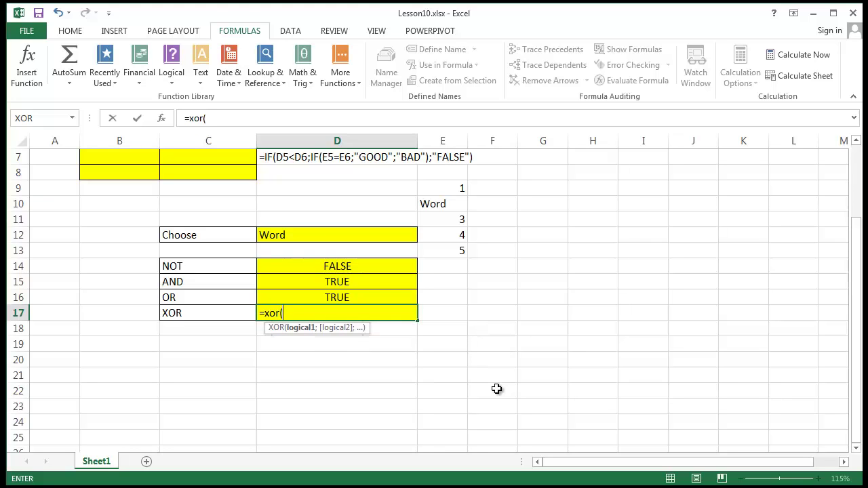
click(336, 316)
text(10)
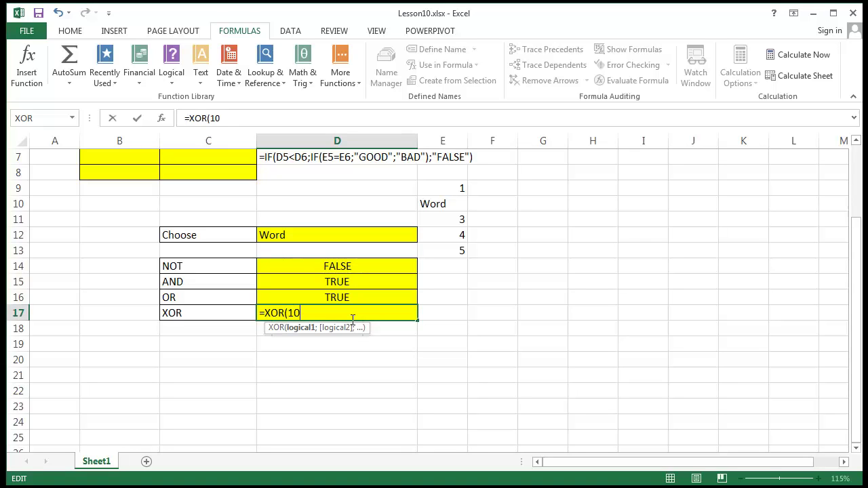
text(=10;)
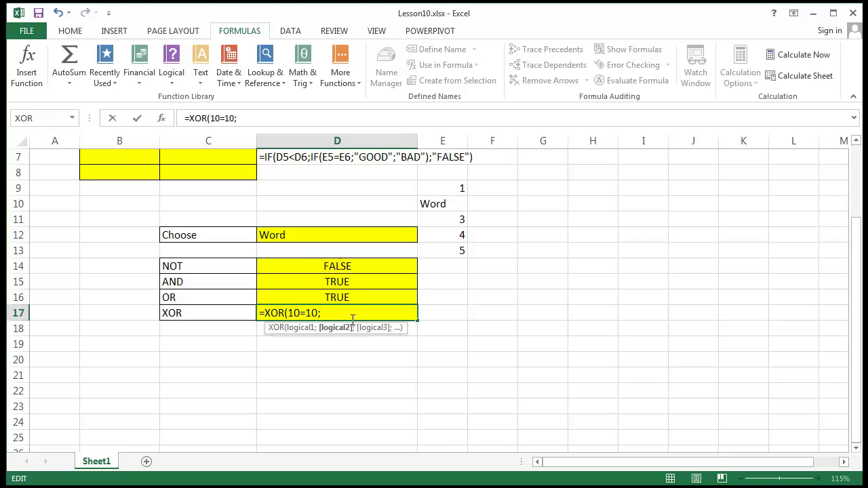
text(1=1;1=1))
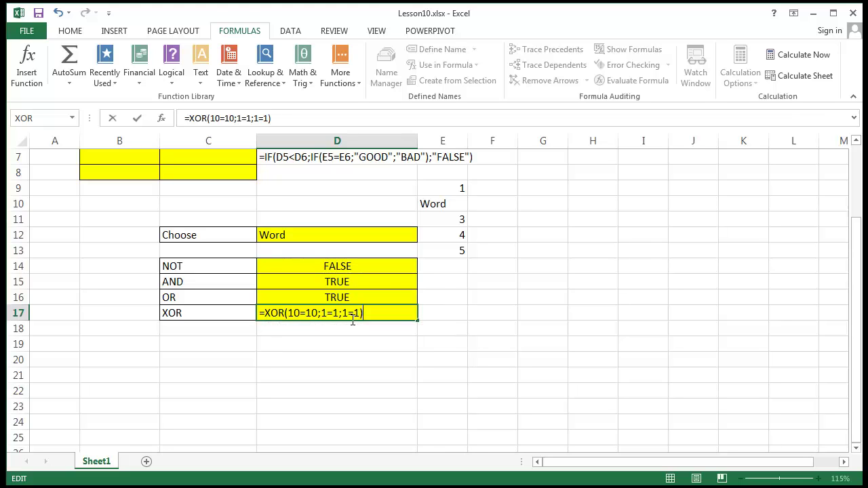
key(Return)
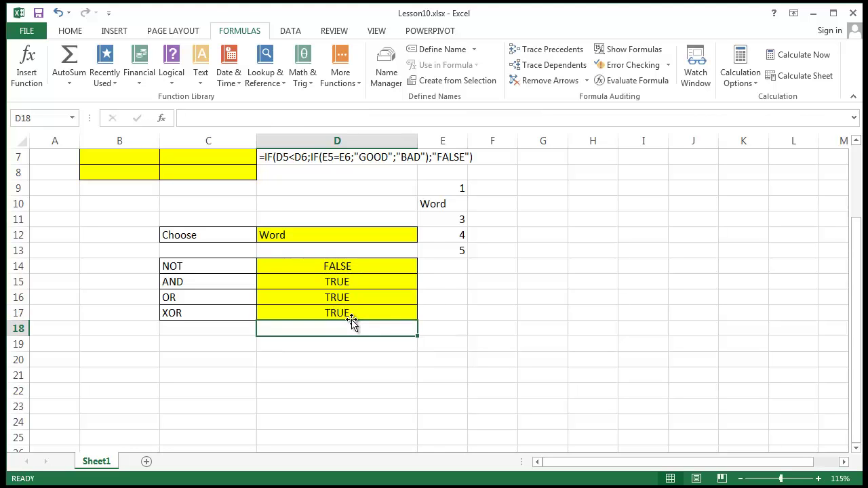
Step: Change the third condition of the XOR formula in D17 to 1=2
click(351, 316)
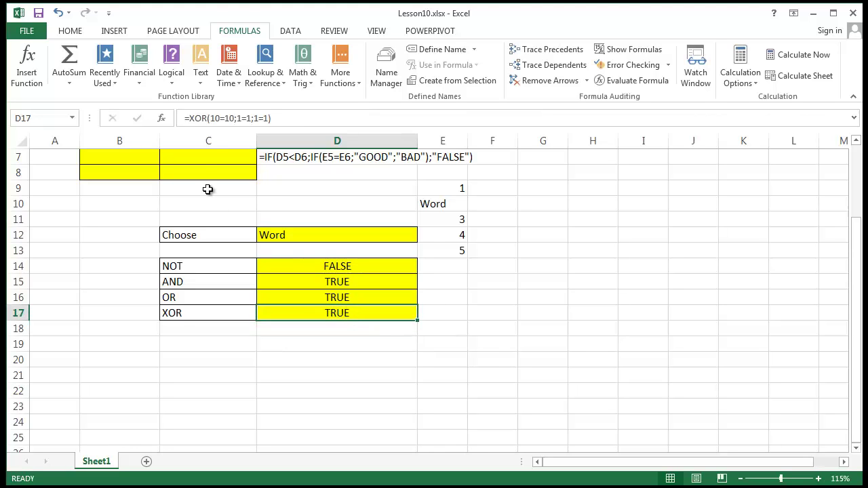
click(268, 118)
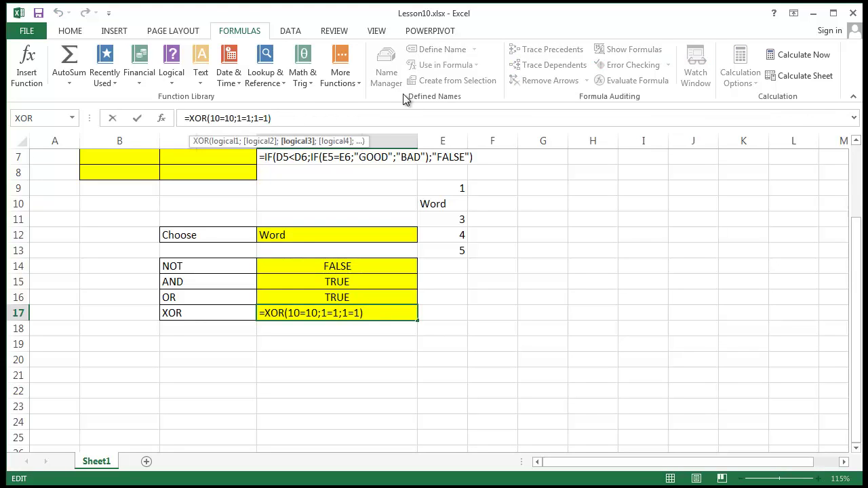
key(BackSpace)
text(2)
key(Return)
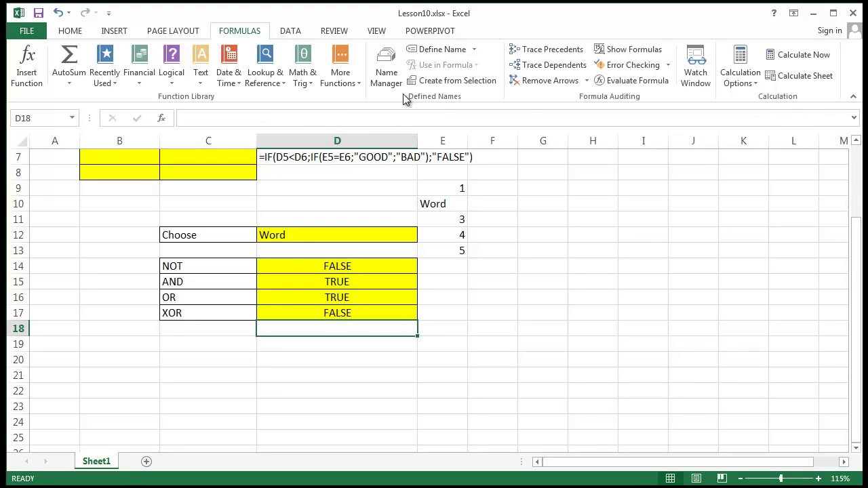
Step: Change the second condition of the XOR formula in D17 to 1=2, keeping the third as entered
click(361, 311)
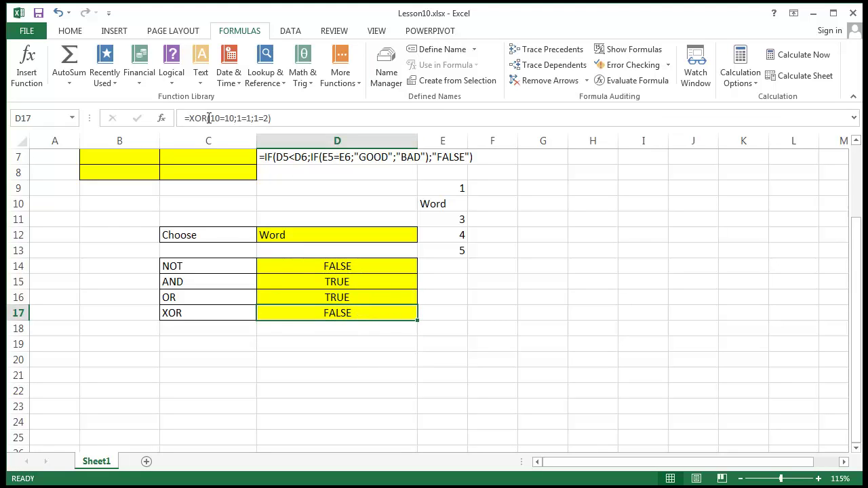
drag(251, 117, 269, 117)
click(271, 117)
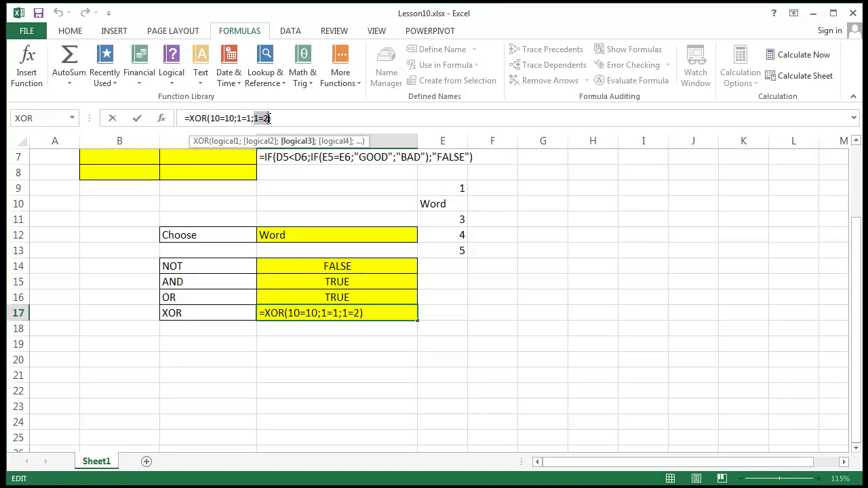
click(249, 119)
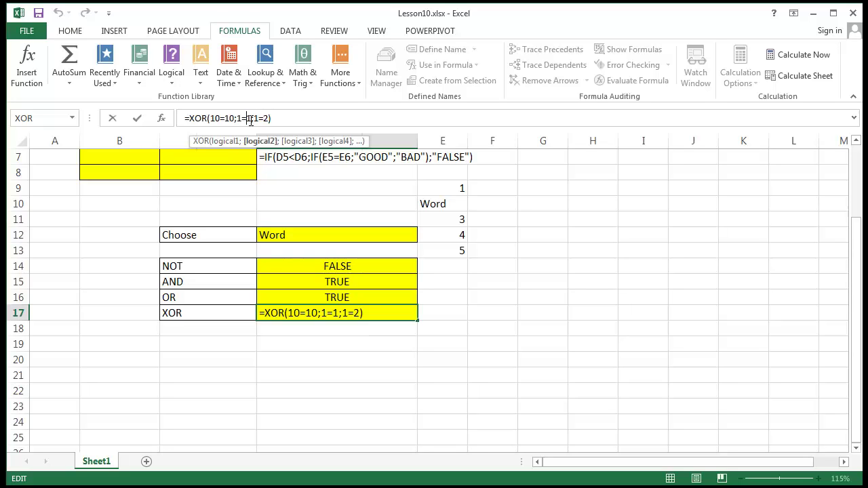
key(BackSpace)
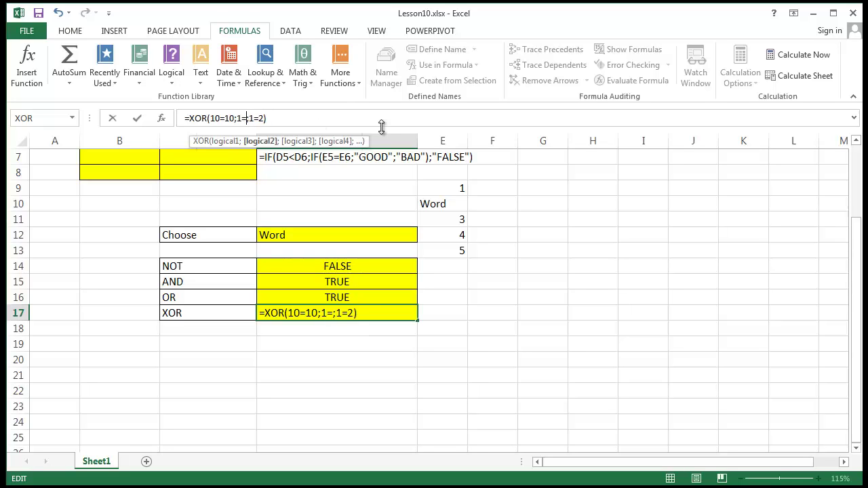
text(2)
key(Return)
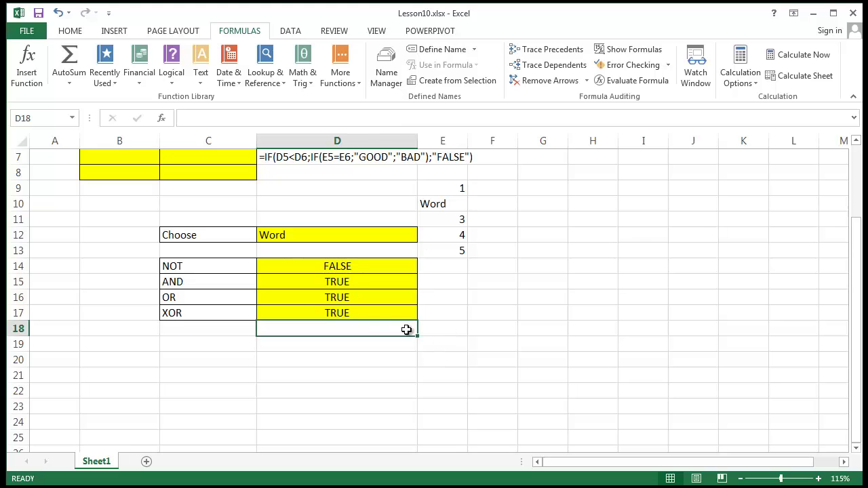
Step: Examine the three conditions of the XOR formula in D17 against its result
click(365, 316)
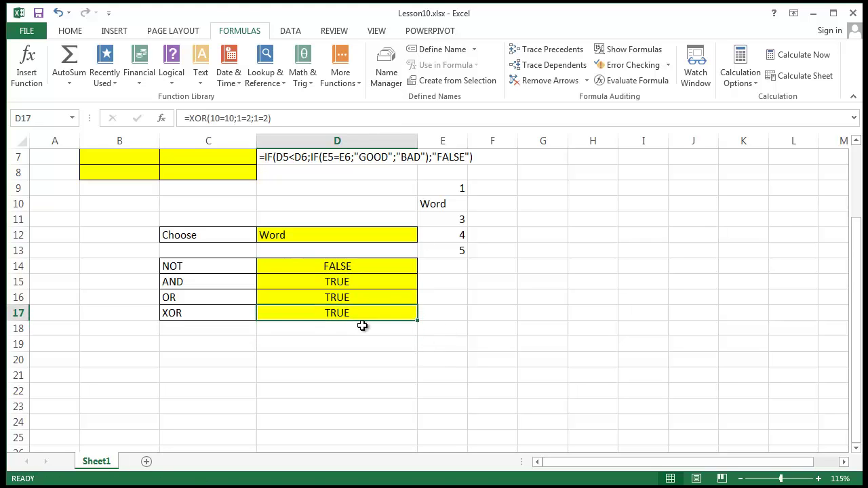
click(232, 118)
drag(231, 118, 274, 118)
click(387, 420)
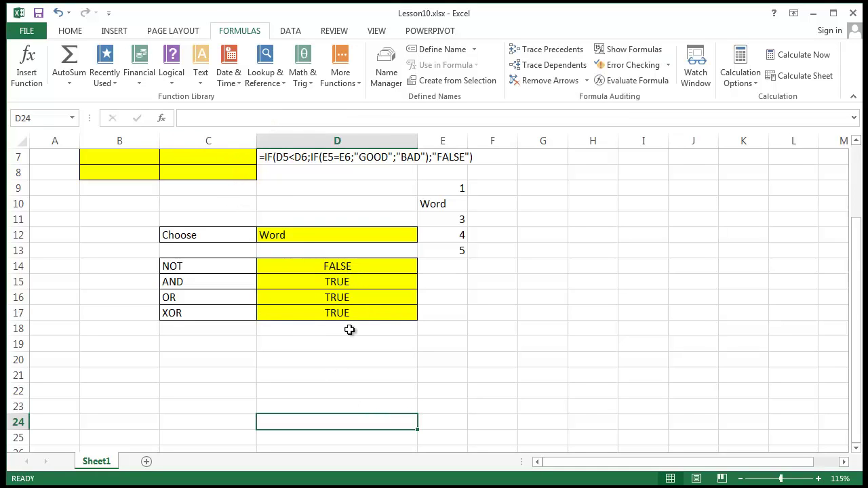
drag(304, 314, 325, 329)
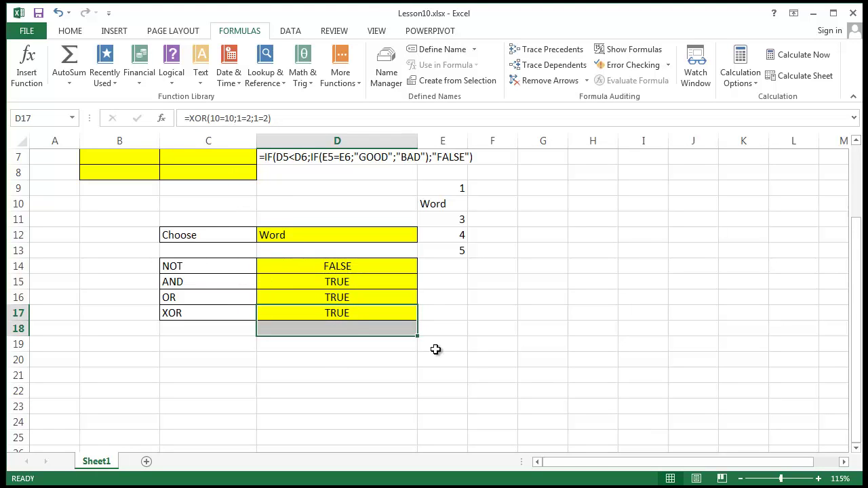
click(369, 313)
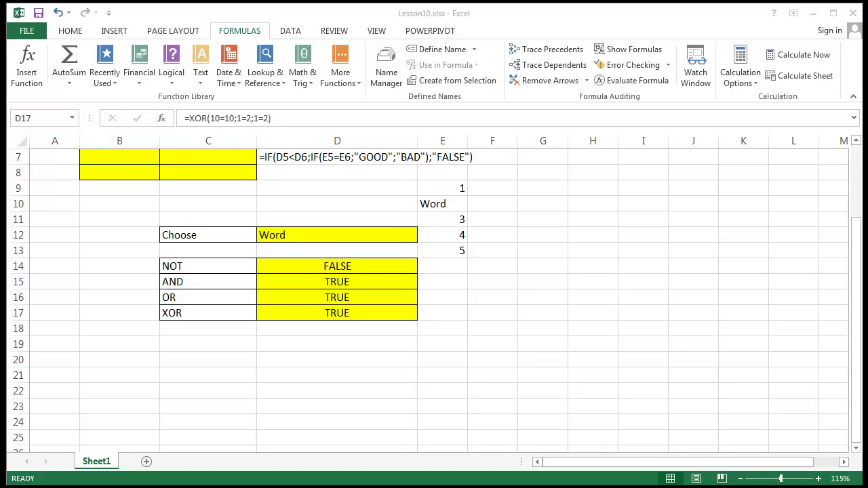
click(173, 327)
double_click(174, 328)
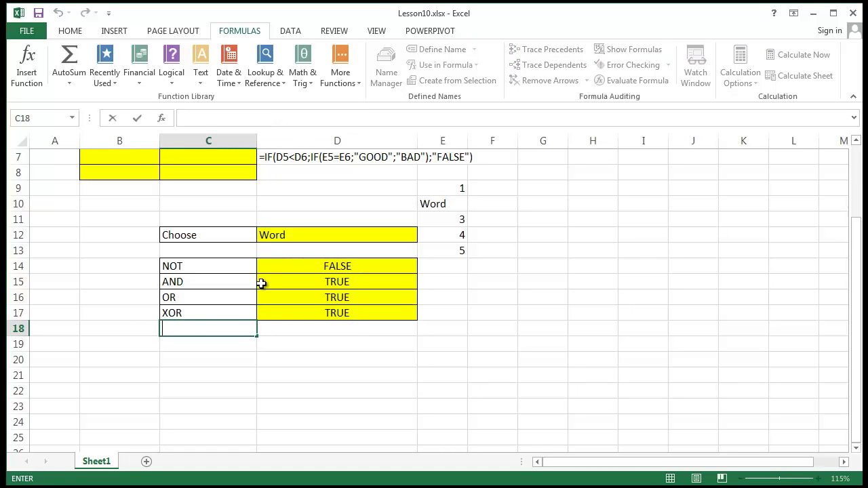
text(=Address)
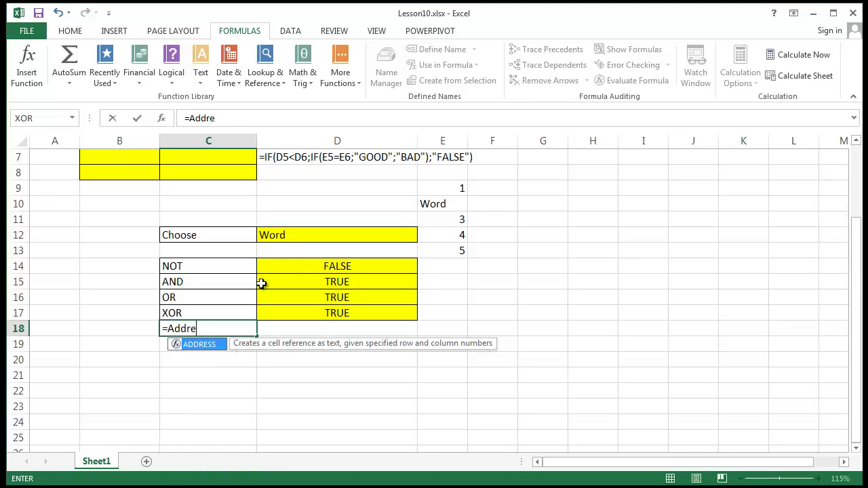
text(()
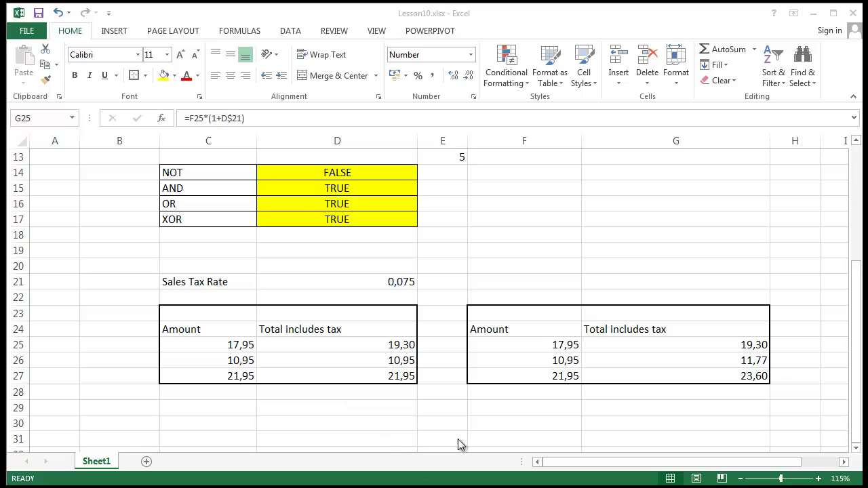
Step: Format the sales tax rate in D21 as a percentage with one decimal place
click(378, 285)
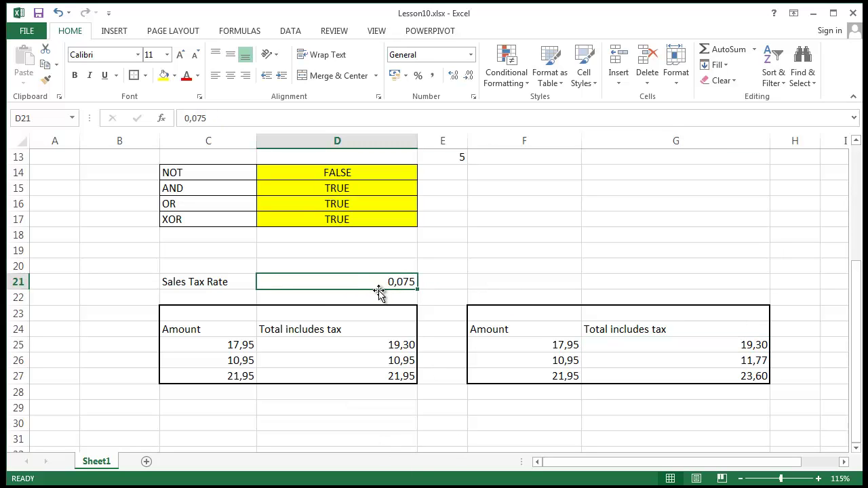
click(418, 75)
click(589, 269)
click(373, 285)
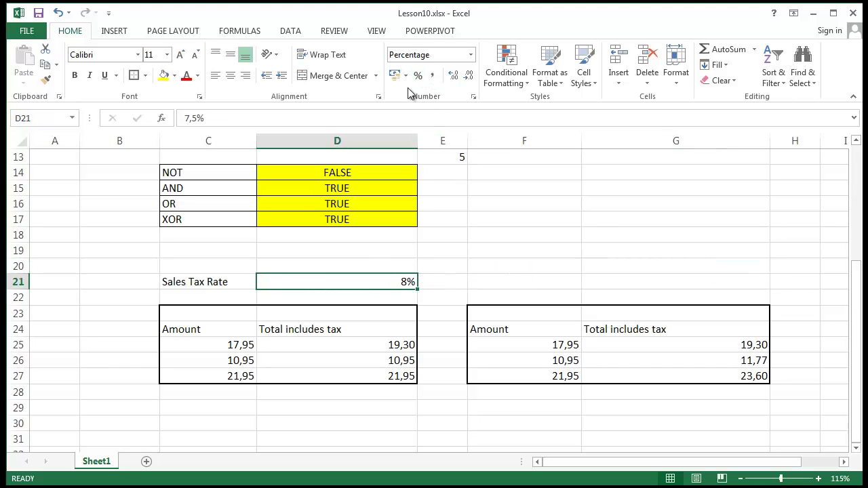
click(451, 76)
click(474, 266)
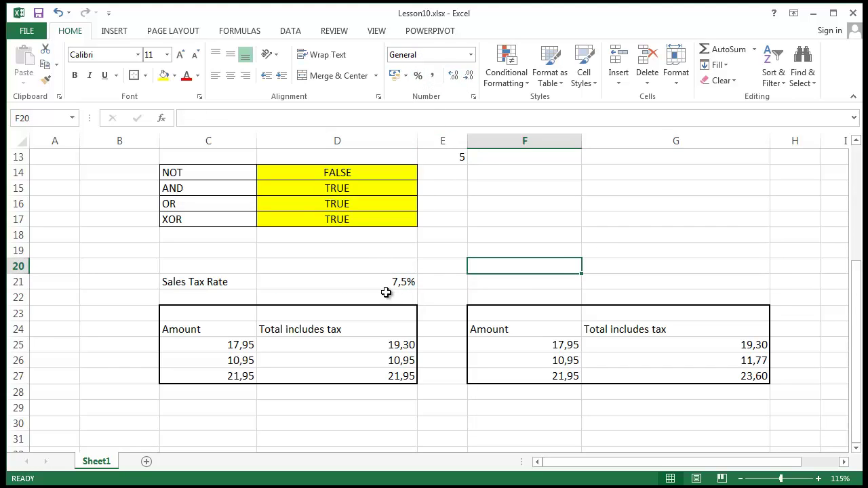
Step: Examine how the total formula =C25*(1+D21) in D25 uses the amount and the sales tax rate, leaving the formula unedited
click(390, 284)
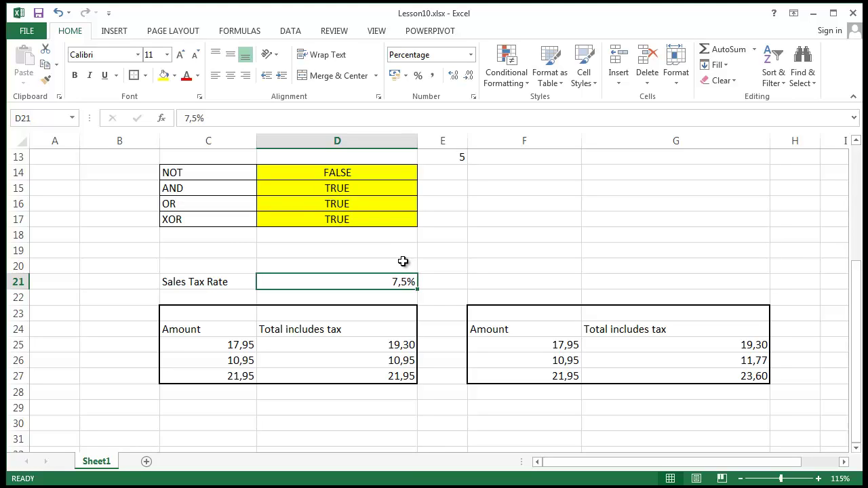
click(394, 343)
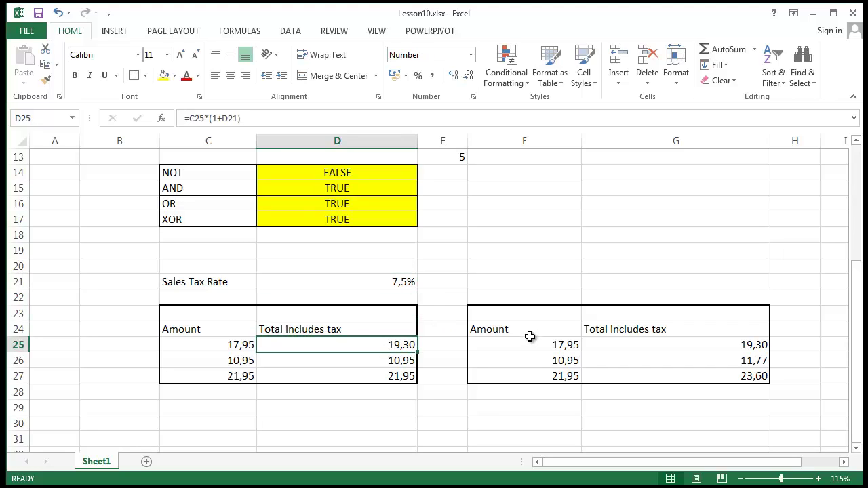
drag(249, 120, 180, 103)
click(245, 118)
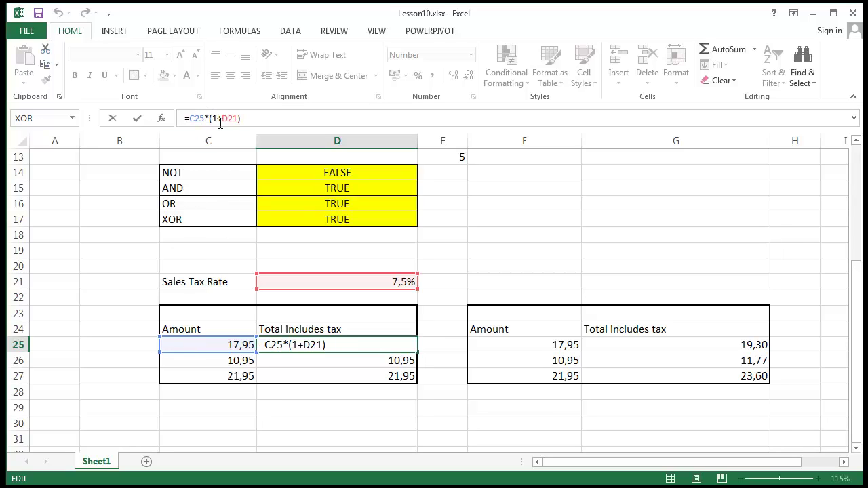
drag(214, 119, 239, 118)
click(444, 341)
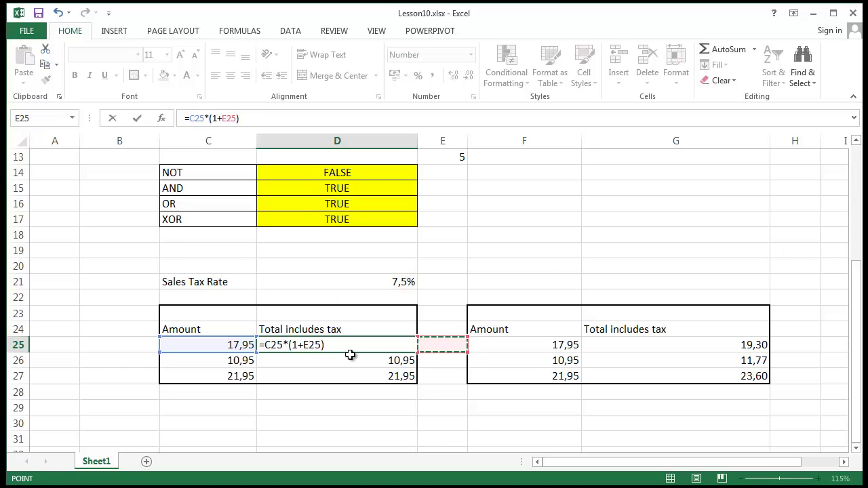
key(Escape)
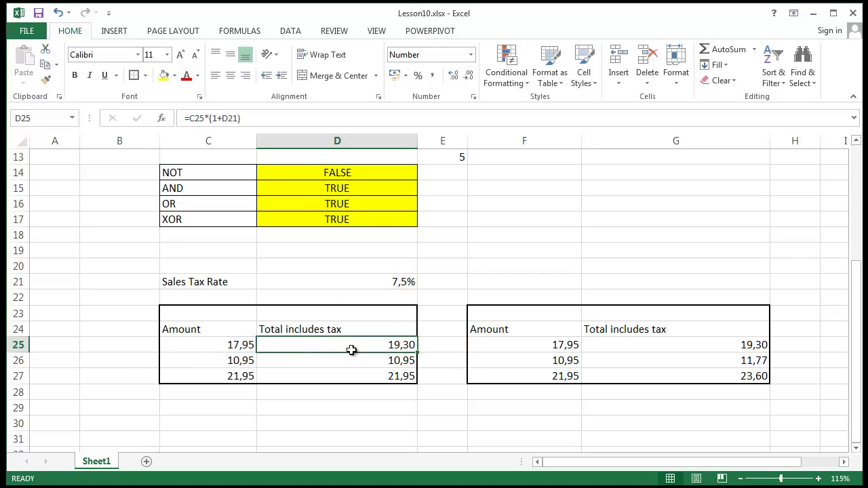
Step: Copy the total-with-tax formula from D25 into E25
key(ctrl+c)
click(442, 345)
key(ctrl+v)
click(442, 407)
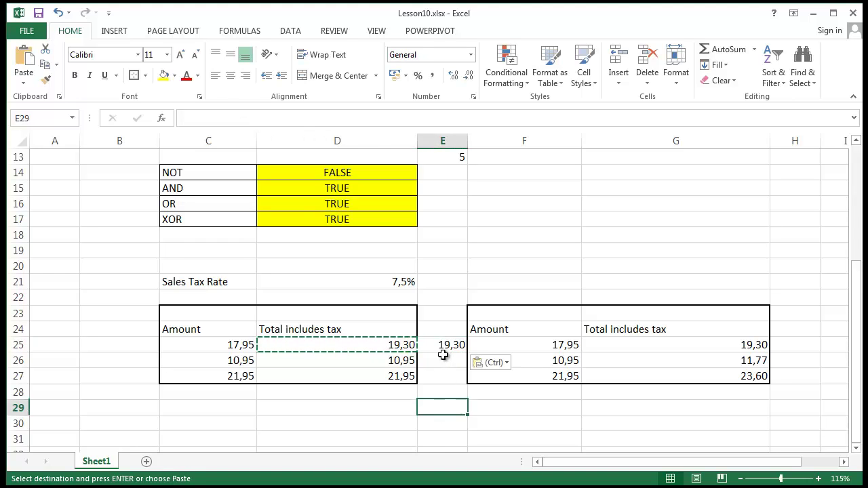
Step: Inspect the cell references of the copied formula in E25 and clear the cell
click(442, 345)
click(231, 118)
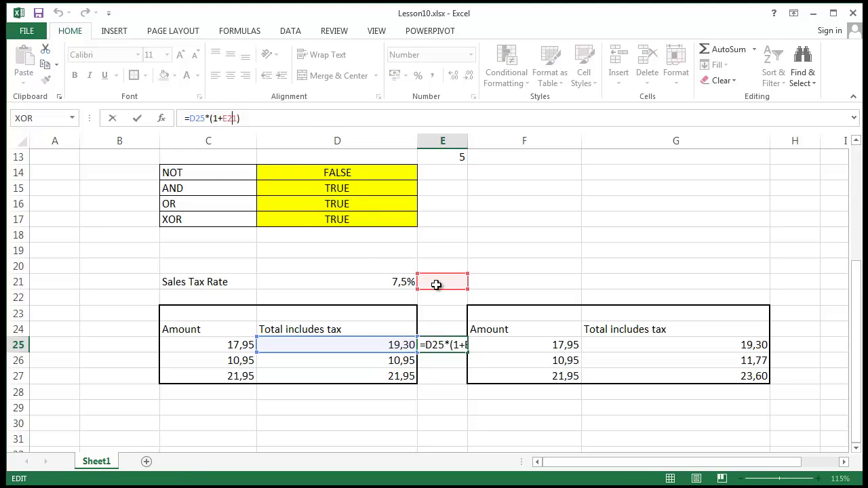
key(Escape)
key(Delete)
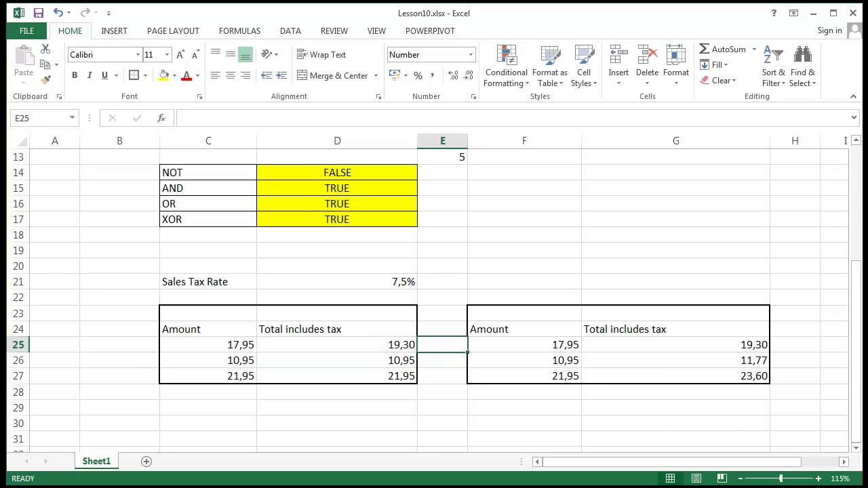
Step: Copy the total-with-tax formula from D25 into F18, G18, G19 and F20
click(401, 347)
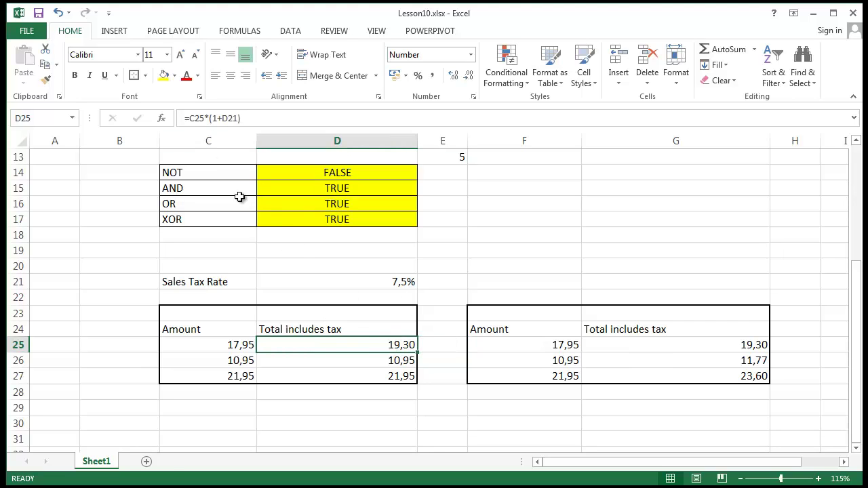
key(ctrl+c)
click(515, 238)
key(ctrl+v)
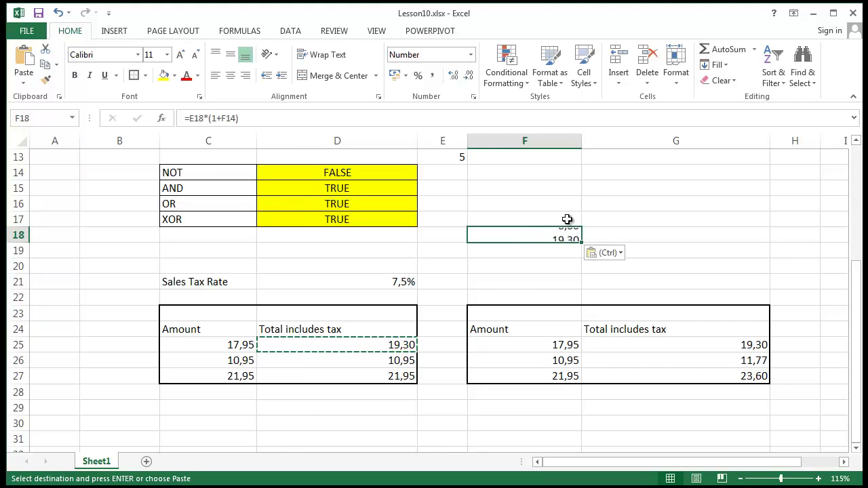
click(636, 231)
key(ctrl+v)
click(647, 252)
key(ctrl+v)
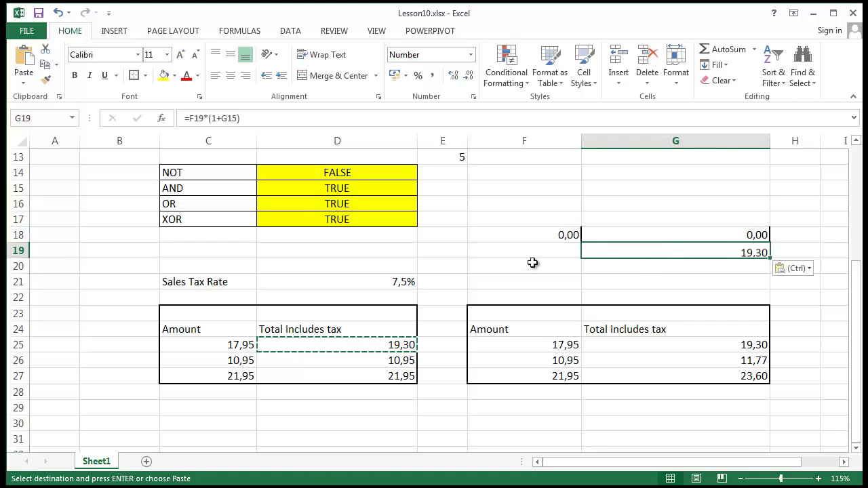
click(540, 263)
key(ctrl+v)
Step: Inspect which cells the copied formula in F18 references, leaving the formula unedited
click(560, 237)
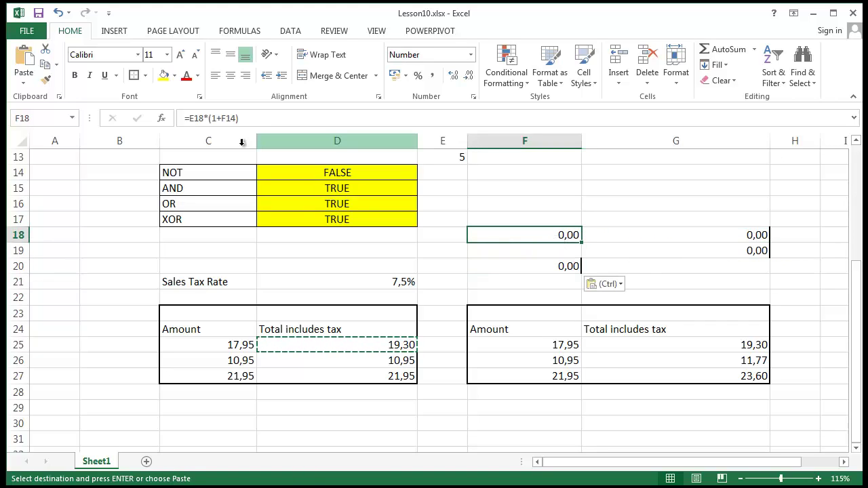
click(237, 118)
key(Escape)
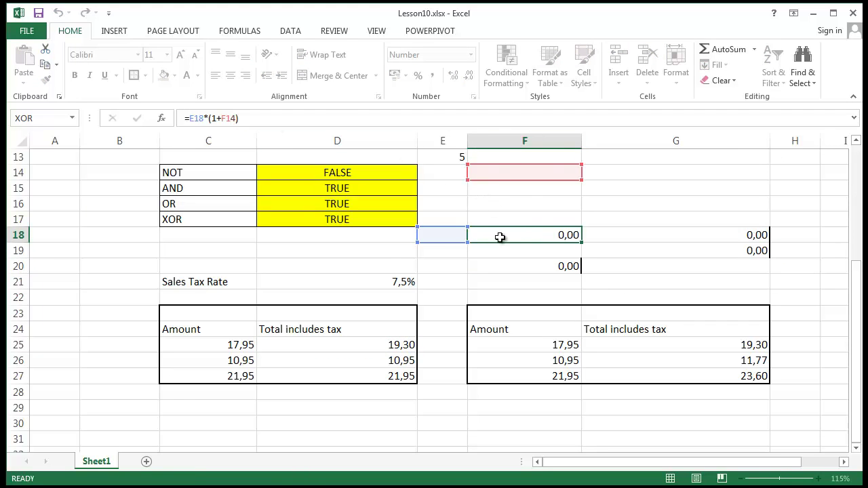
Step: Clear the copied formulas from F18, F20, G18 and G19
key(Delete)
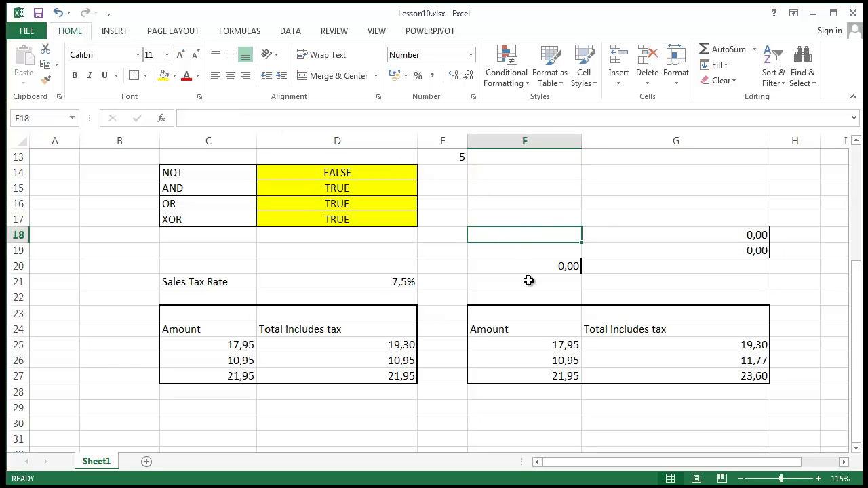
key(Return)
drag(555, 264, 574, 278)
key(Delete)
drag(671, 203, 737, 262)
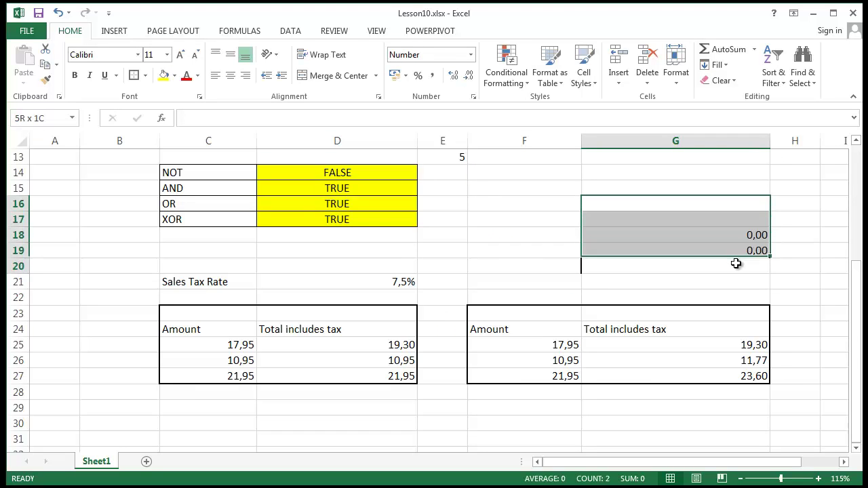
key(Delete)
Step: Remove all leftover cell borders from the range F16:G21
drag(529, 203, 687, 276)
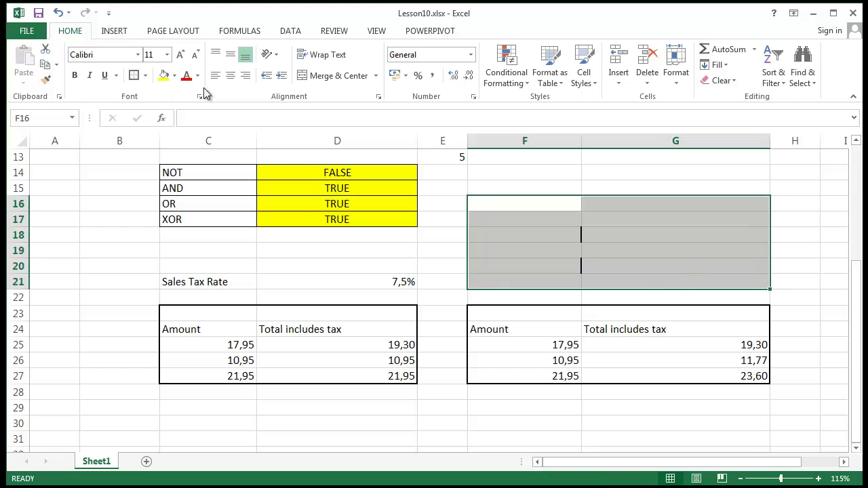
click(144, 76)
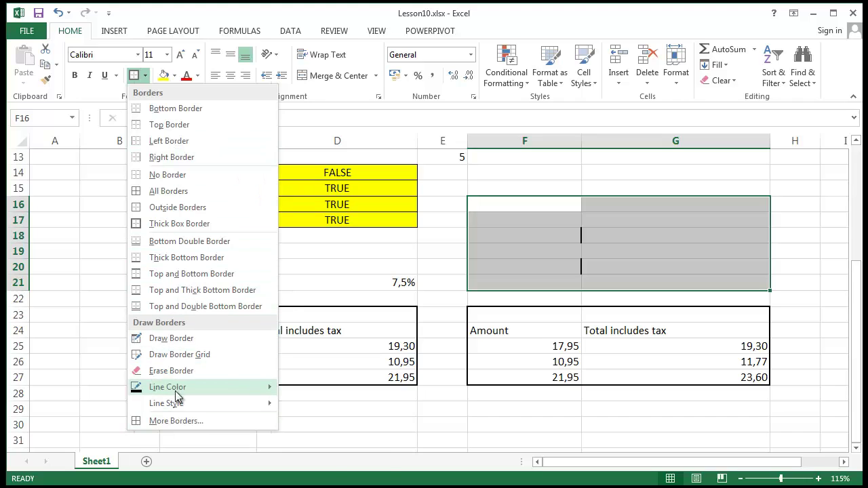
click(273, 183)
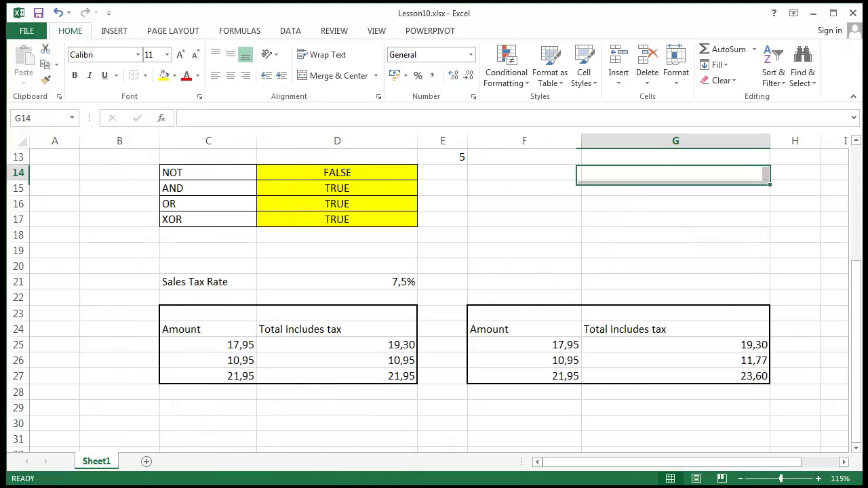
Step: Examine the tax rate in D21 and compare the total formula in G25 with those in D25:D27
click(398, 277)
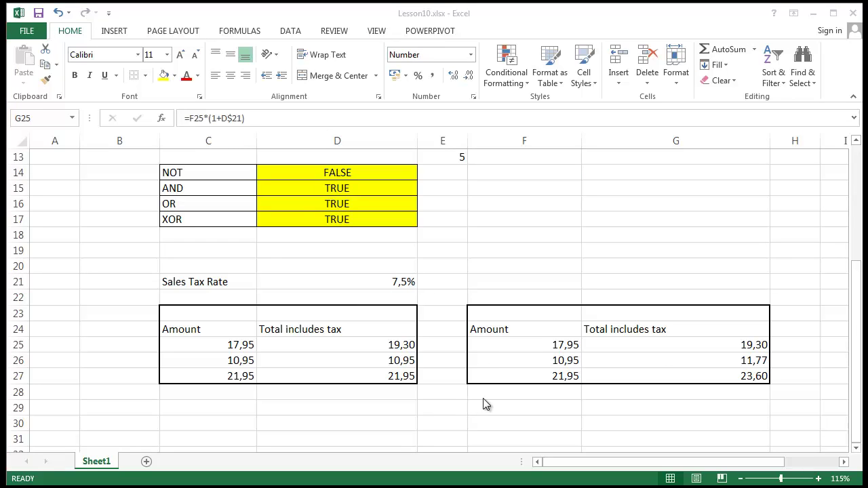
click(709, 347)
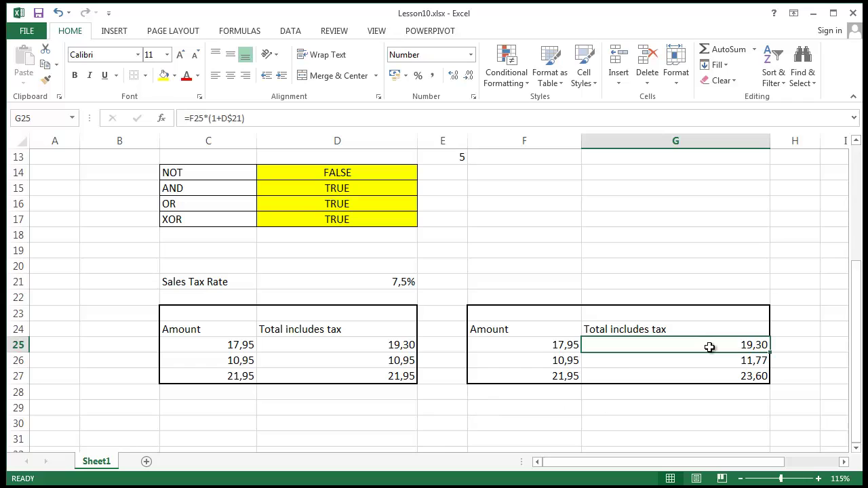
click(335, 346)
click(326, 364)
click(325, 388)
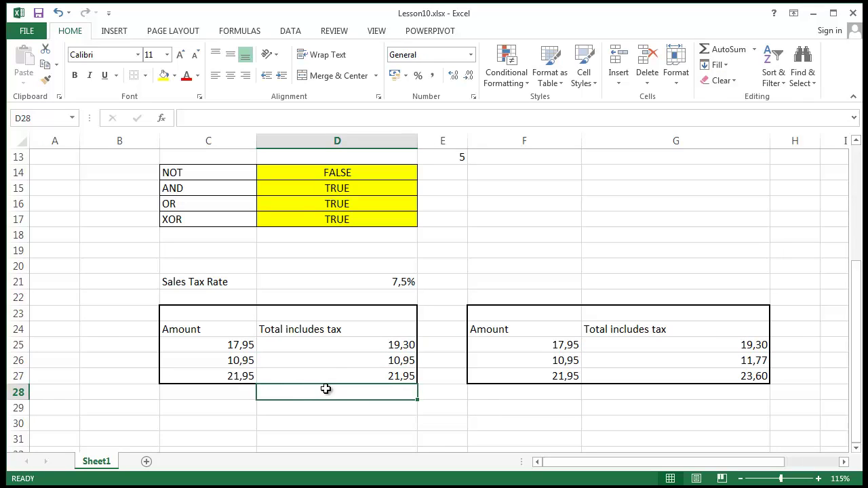
click(336, 374)
click(333, 361)
click(341, 344)
click(326, 391)
Step: Fill the total formula from D27 down through D38
click(397, 380)
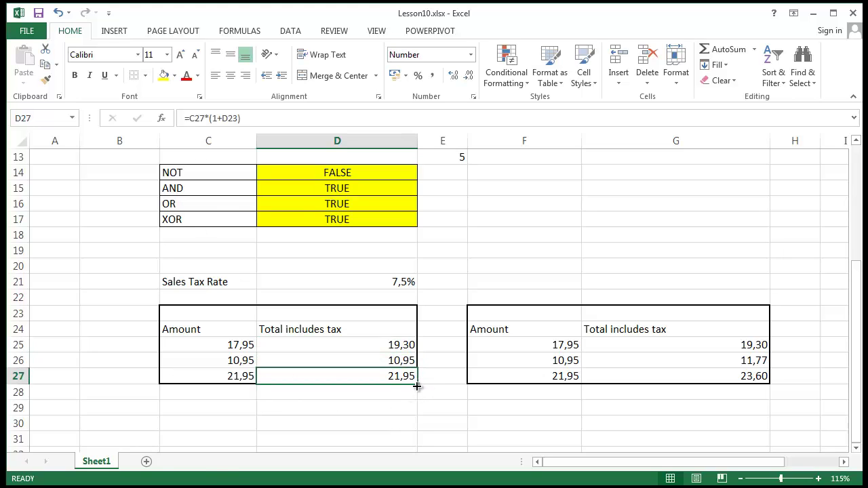
drag(416, 386, 396, 404)
click(526, 351)
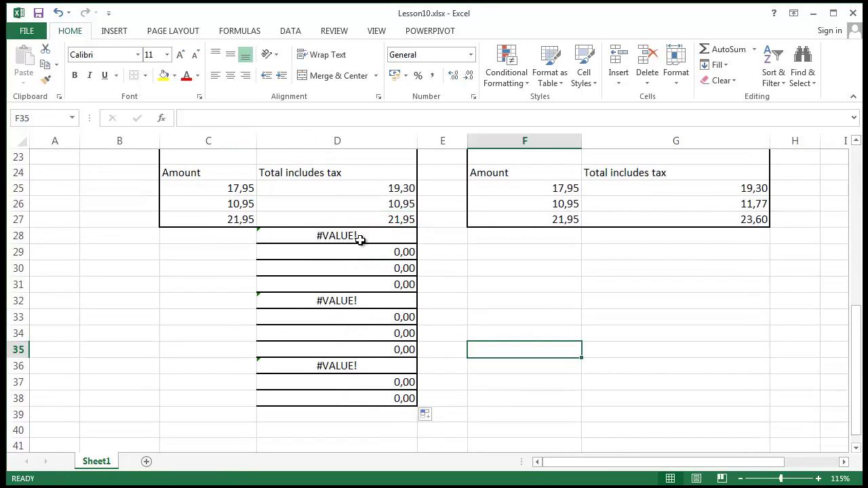
Step: Examine the shifted references of the filled formulas between D28 and D37, including those in D32
click(361, 239)
click(372, 252)
click(365, 284)
click(358, 301)
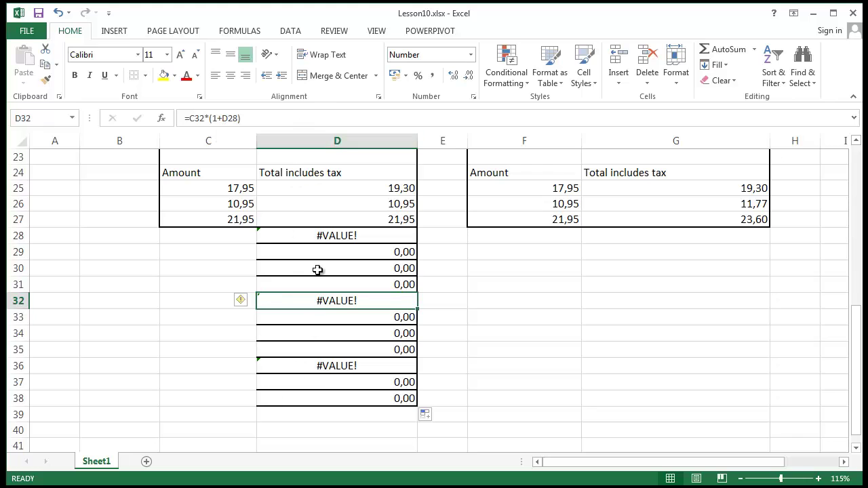
click(233, 118)
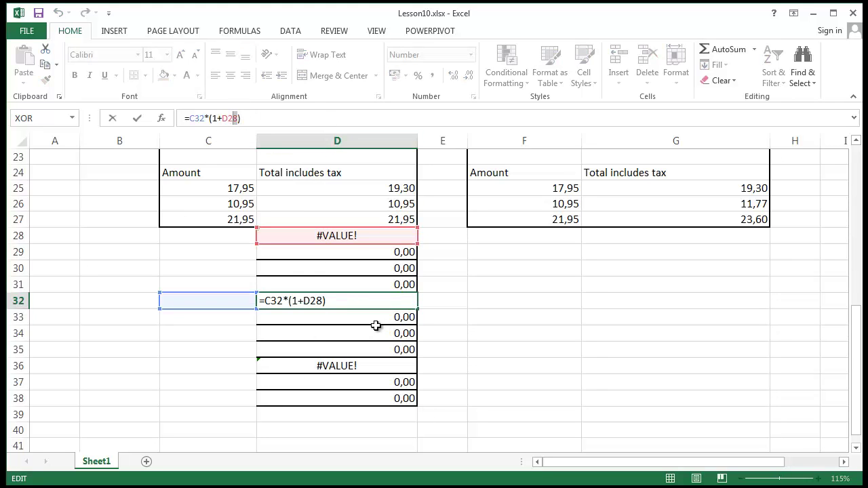
key(Return)
click(353, 349)
click(355, 379)
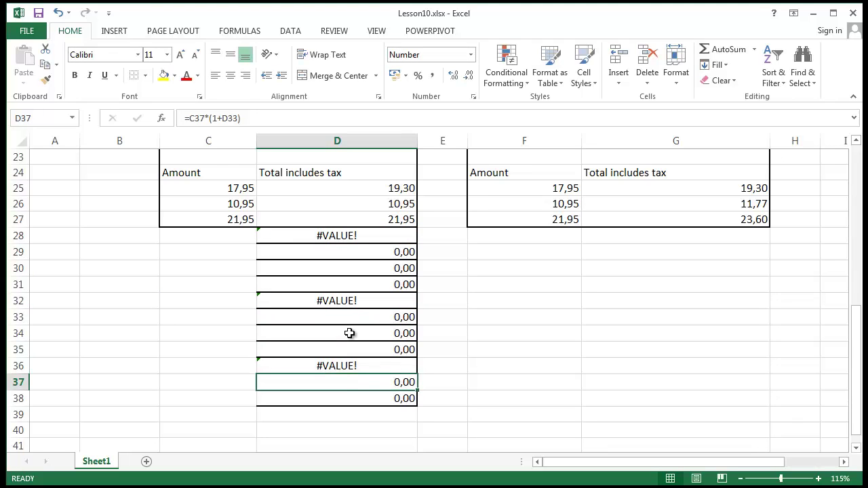
Step: Recheck several of the filled formulas in D28:D35 and undo the fill below D27
click(318, 314)
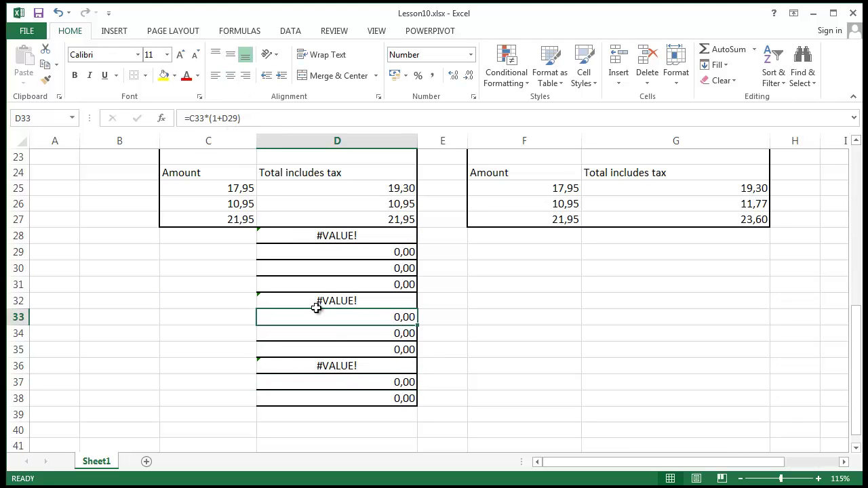
click(322, 267)
click(329, 238)
click(333, 303)
click(332, 349)
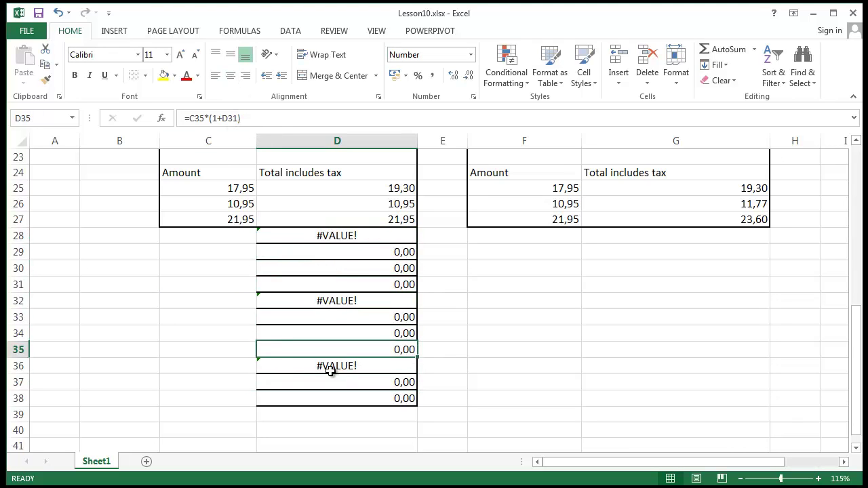
key(ctrl+z)
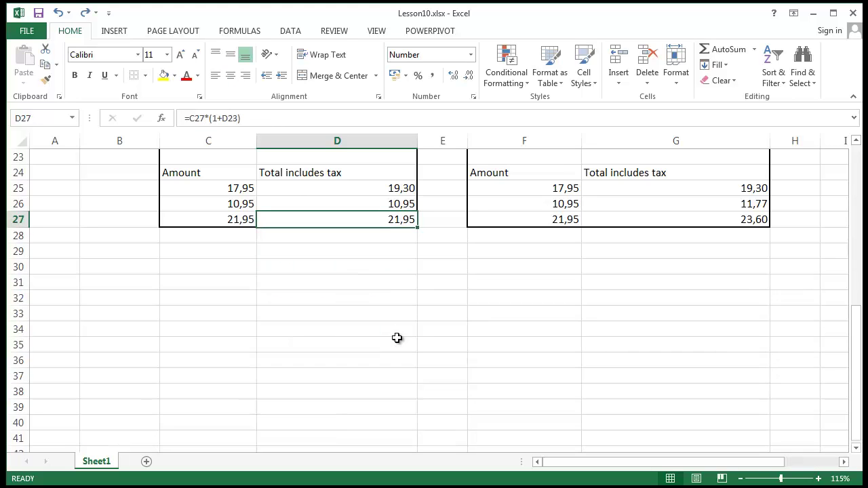
click(428, 287)
Step: Inspect the mixed reference D$21 to the sales tax rate in the G26 formula
scroll(652, 316, up, 1)
click(737, 248)
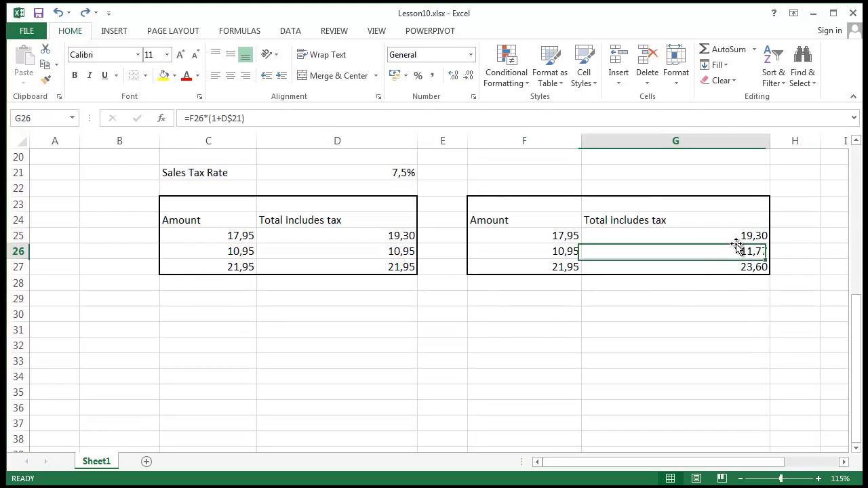
click(246, 118)
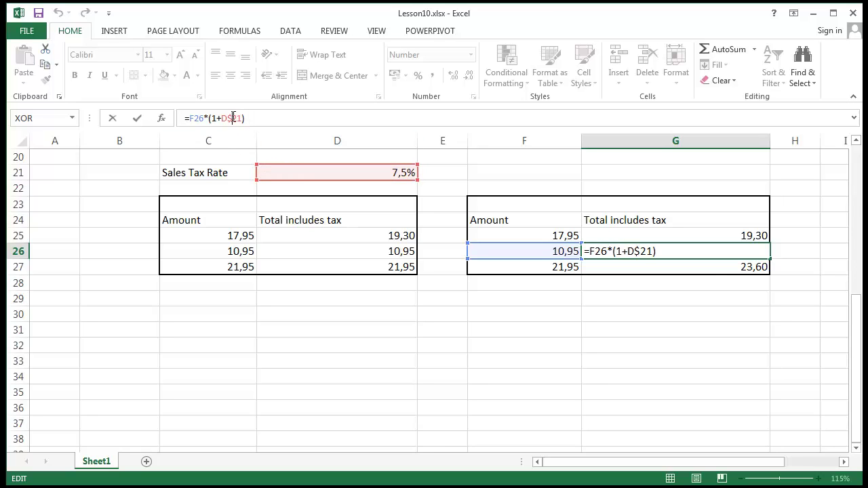
Step: Copy the G25 total formula with the fixed-row reference into G30, G32 and G36
click(692, 235)
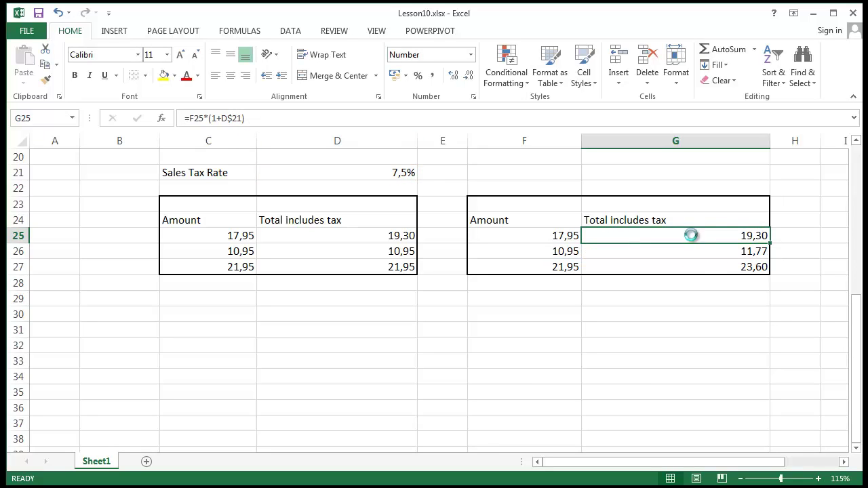
key(ctrl+c)
click(691, 316)
key(ctrl+v)
click(674, 414)
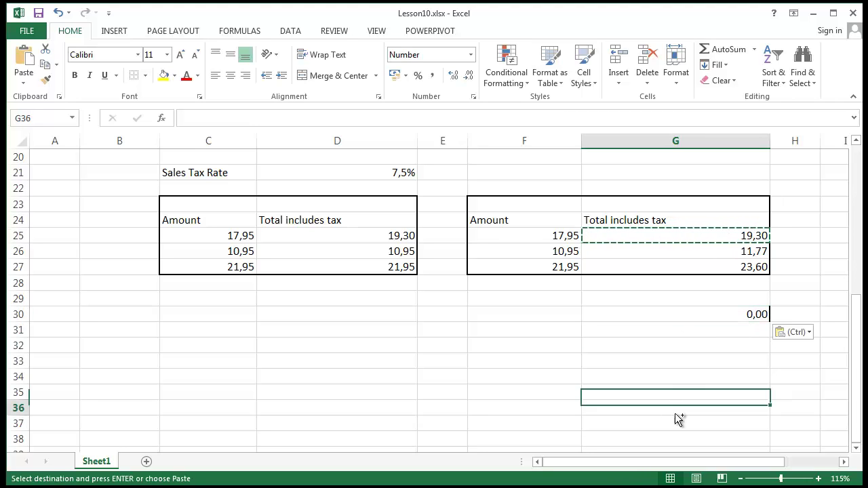
key(ctrl+v)
ctrl+click(712, 344)
key(ctrl+v)
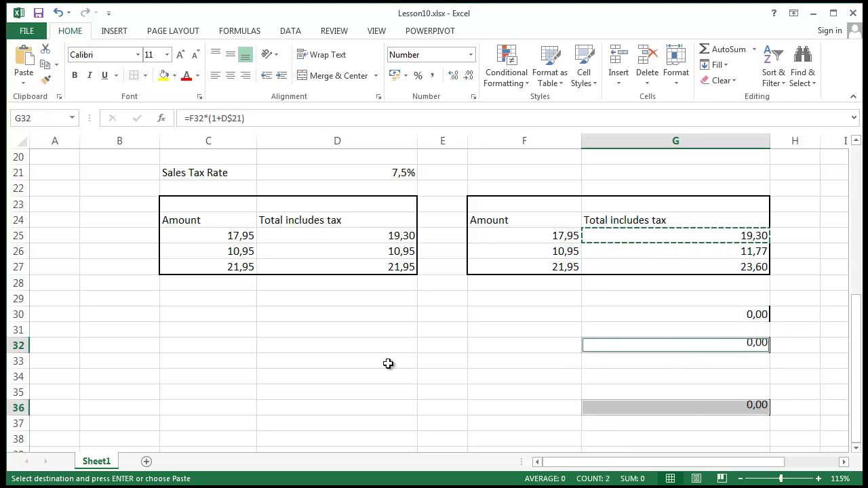
Step: Paste the same G25 formula into D33, D38 and F33
click(388, 363)
key(ctrl+v)
click(353, 432)
click(577, 355)
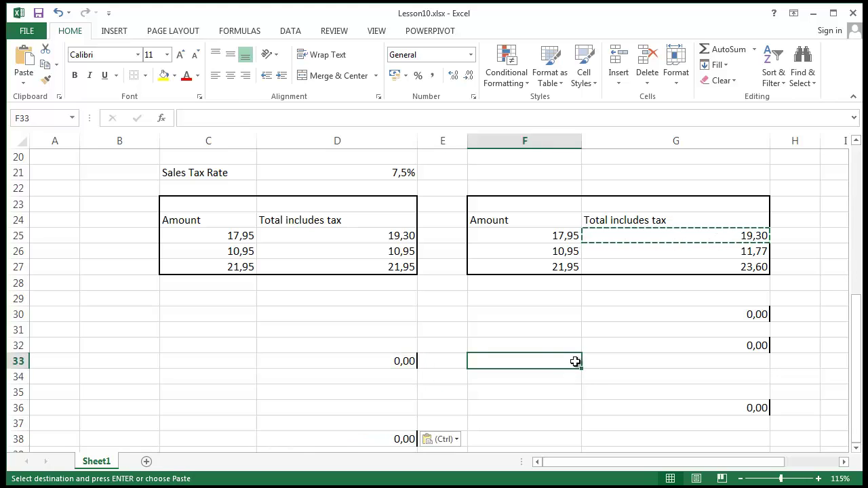
key(ctrl+v)
Step: Examine how the copied formulas in G30, G32 and G36 refer to the tax rate cell D$21
key(Up)
key(Up)
key(Up)
key(Right)
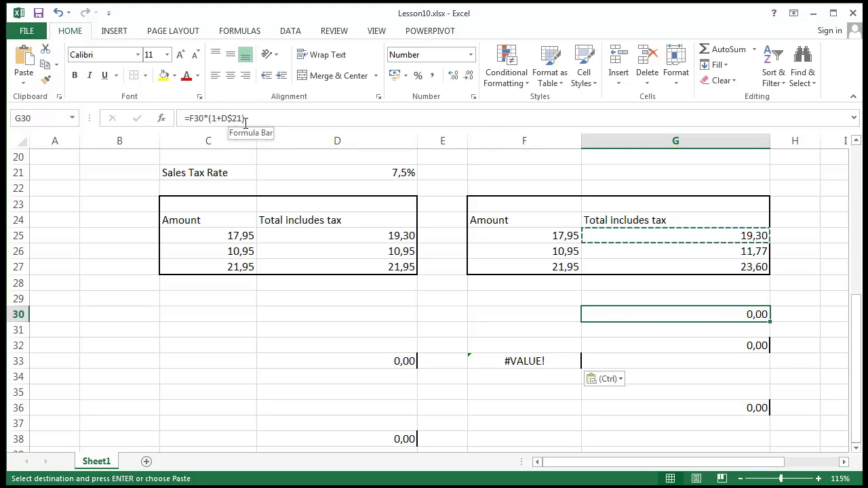
drag(223, 118, 243, 118)
key(Escape)
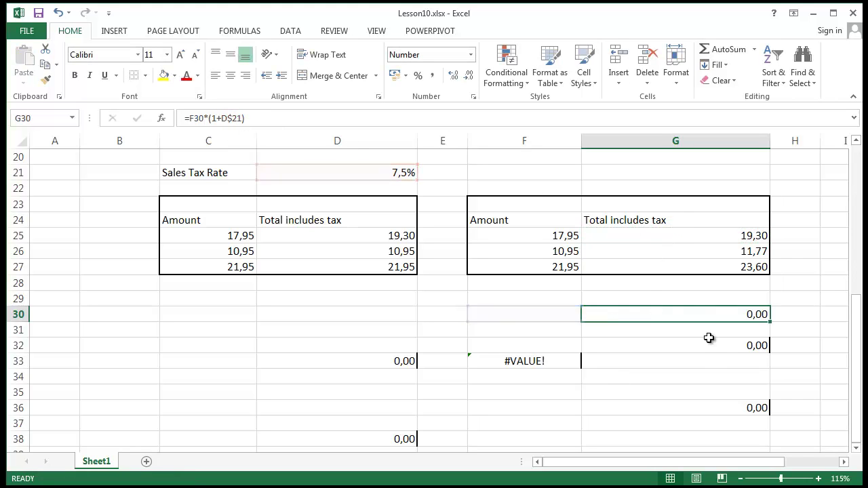
click(696, 347)
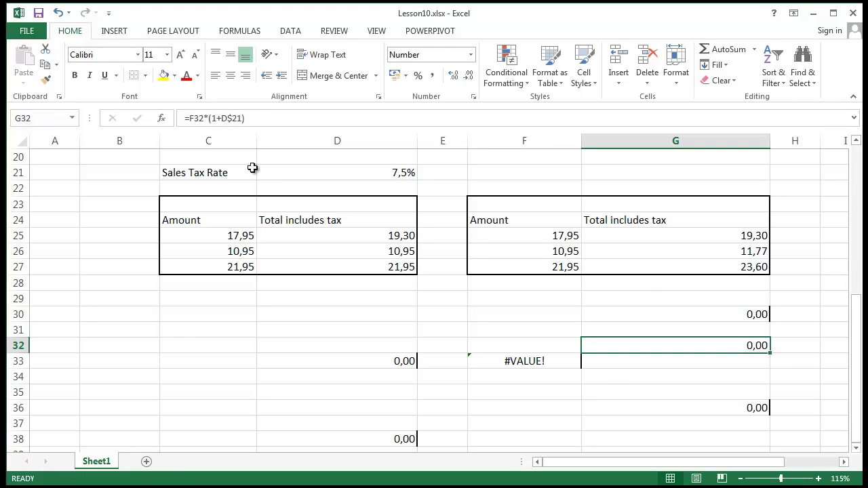
click(633, 407)
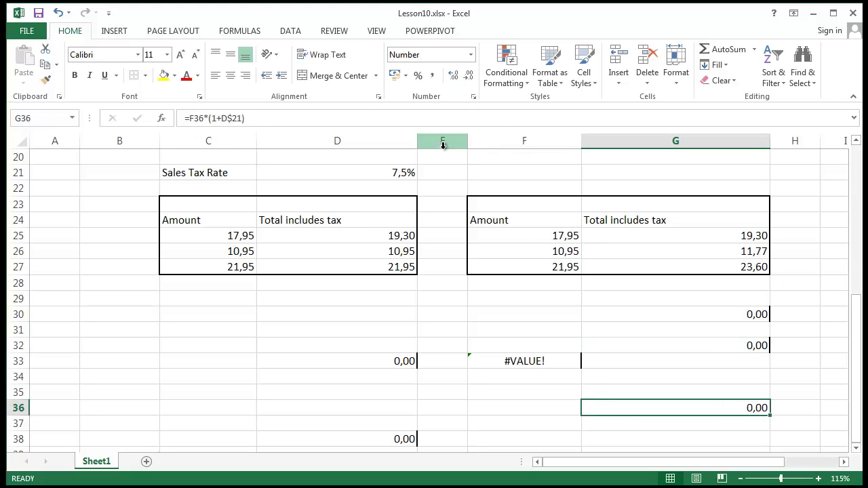
Step: Inspect the column shift in the C$21 reference in F33 and undo the paste into that cell
click(546, 361)
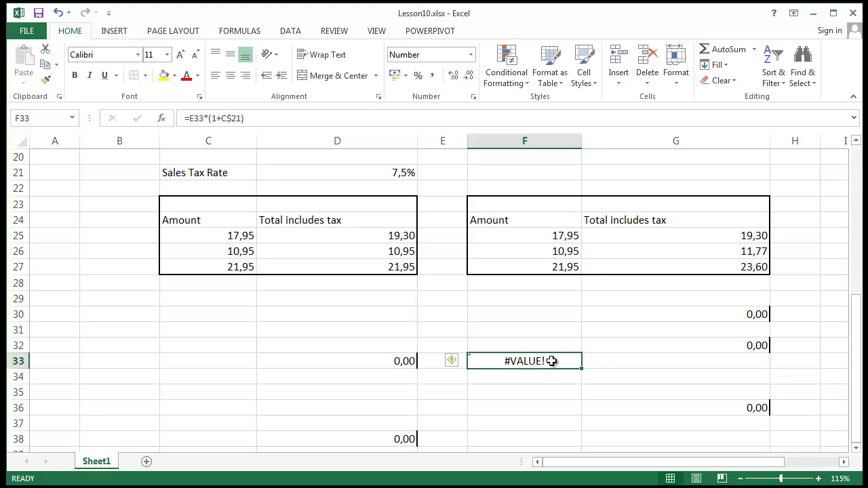
double_click(241, 118)
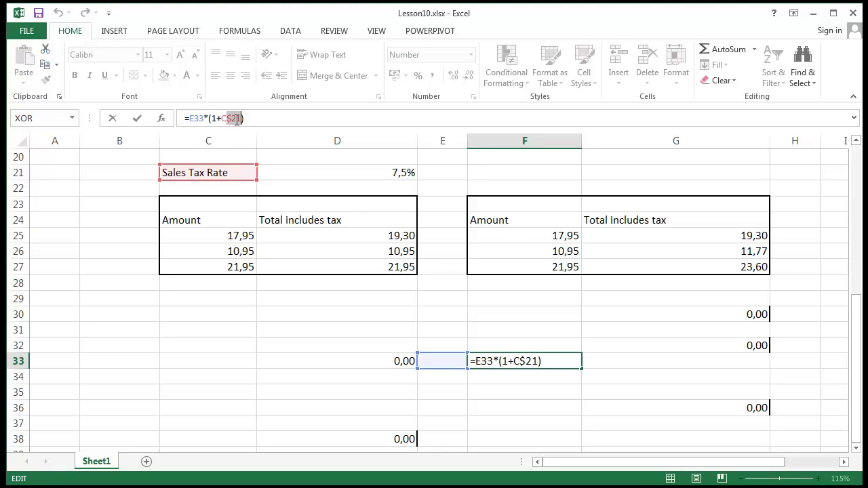
mouse_move(225, 119)
mouse_down()
mouse_move(235, 118)
mouse_move(224, 120)
mouse_up()
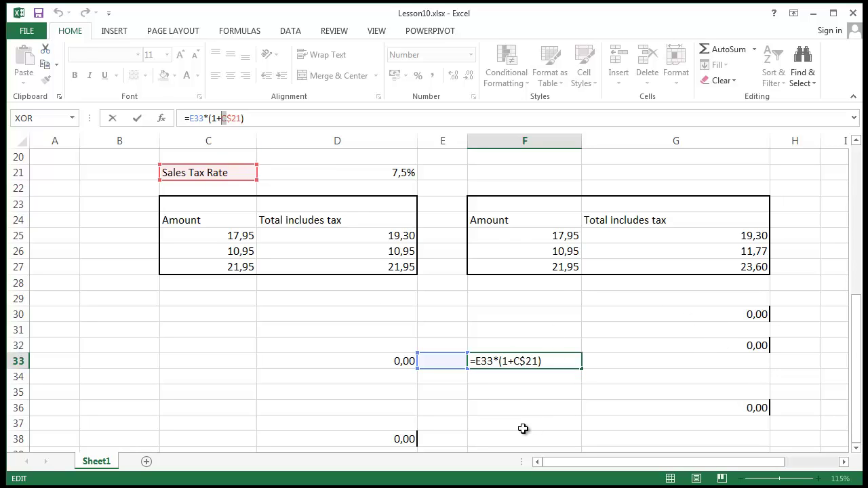
key(Escape)
key(ctrl+z)
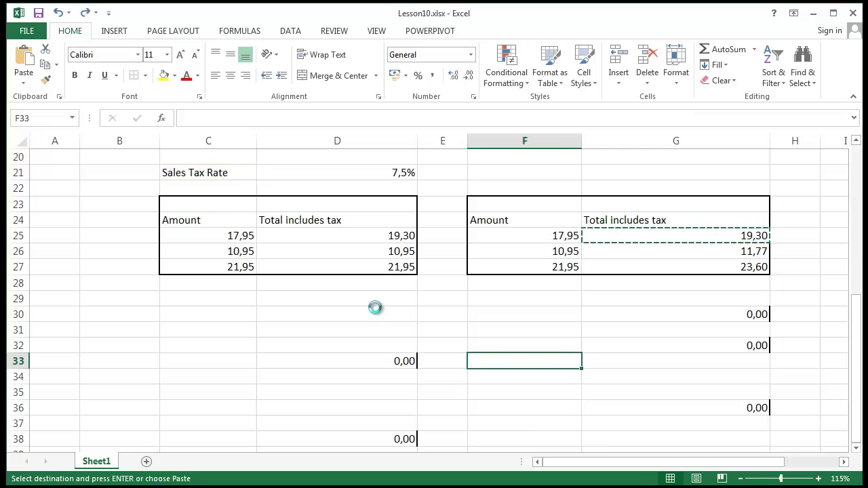
Step: Undo the remaining pastes of the G25 formula in D38, D33, G36, G32 and G30
key(ctrl+z)
key(ctrl+z)
key(ctrl+z)
key(ctrl+z)
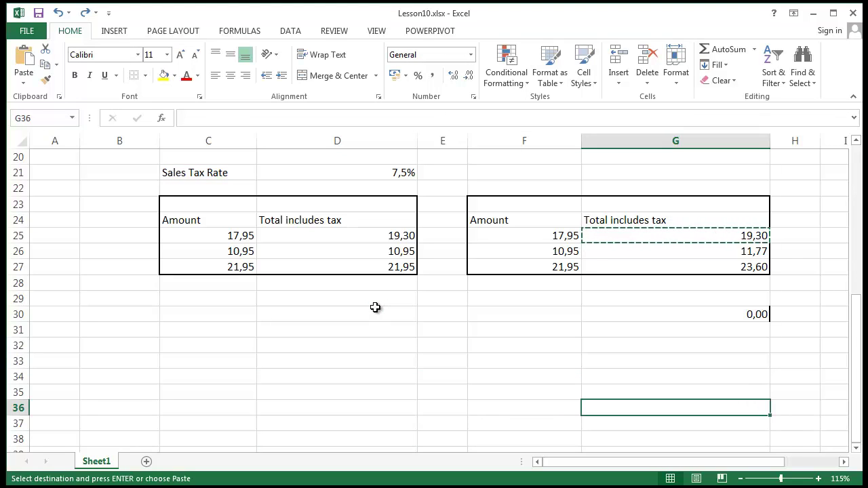
key(ctrl+z)
key(ctrl+z)
key(ctrl+z)
key(ctrl+z)
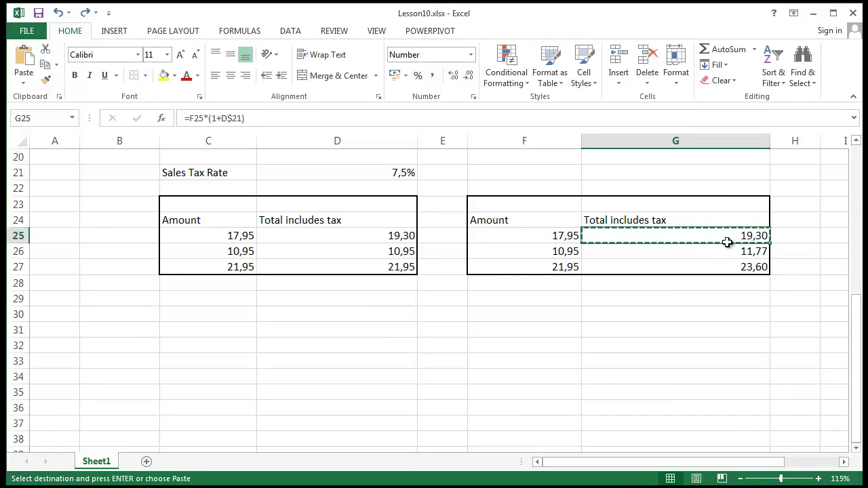
Step: Make both references in the G25 total formula fully absolute, giving =$F$25*(1+$D$21)
click(222, 118)
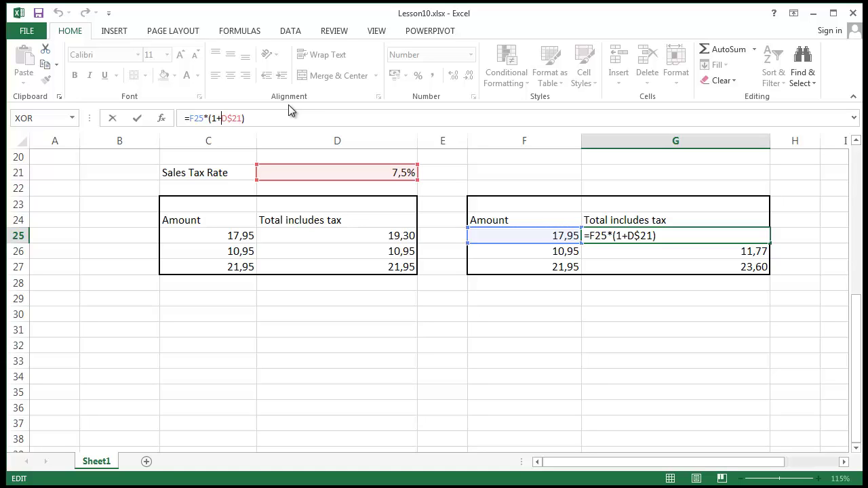
text($)
key(Left)
key(Left)
key(Left)
key(Left)
key(Left)
key(Left)
key(Left)
key(Left)
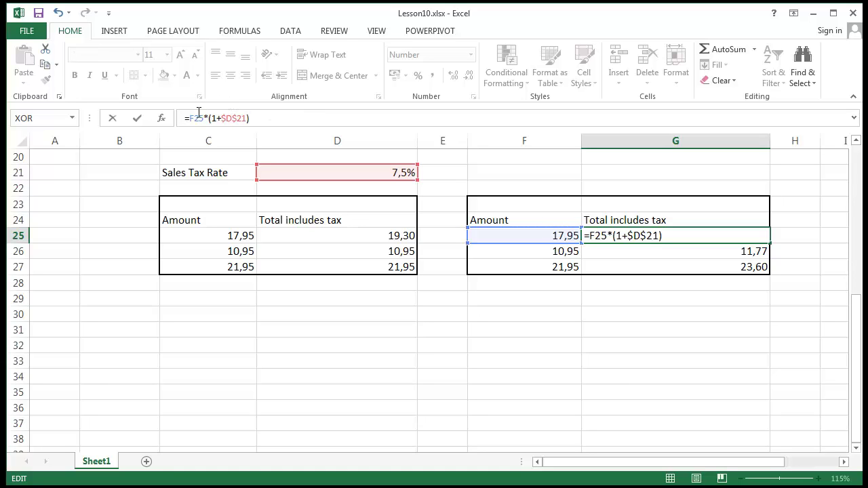
text($)
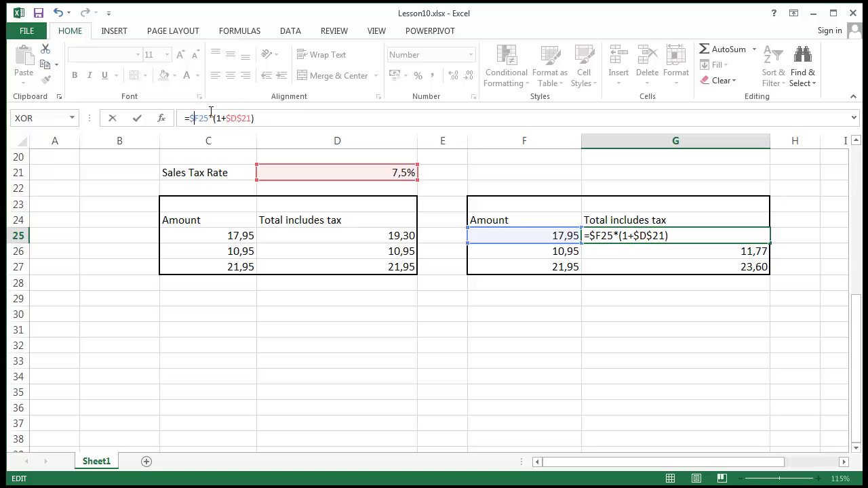
key(Right)
text($)
key(Return)
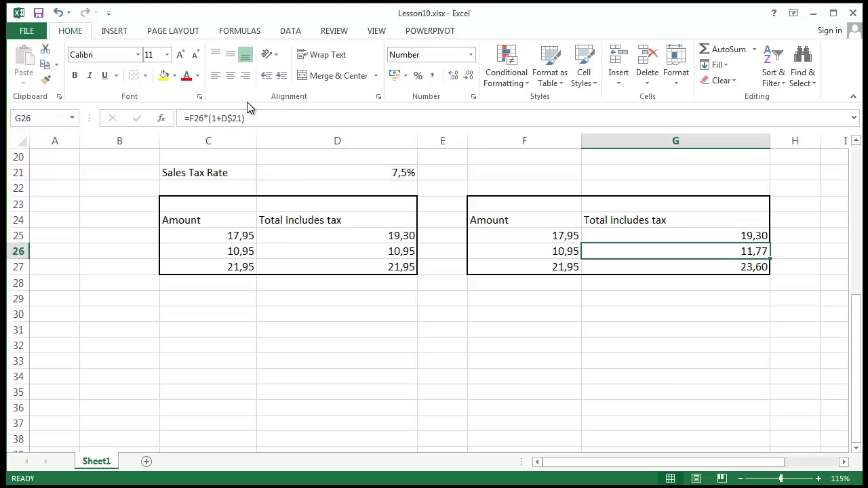
Step: Copy the absolute-reference formula from G25 into D35, G34, G30 and F35
click(738, 234)
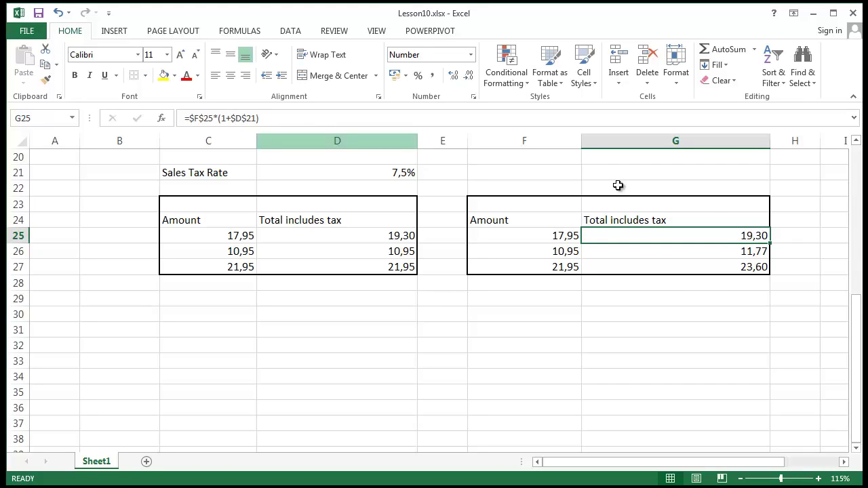
key(ctrl+c)
click(400, 388)
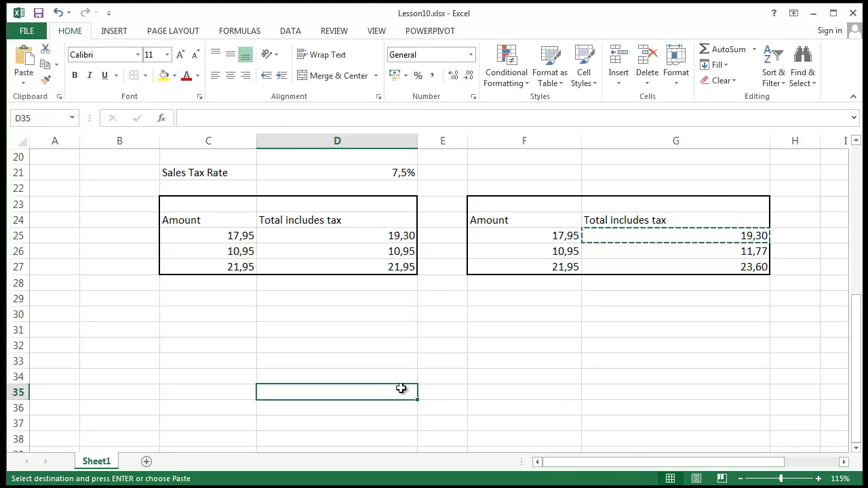
key(ctrl+v)
click(671, 376)
key(ctrl+v)
click(631, 361)
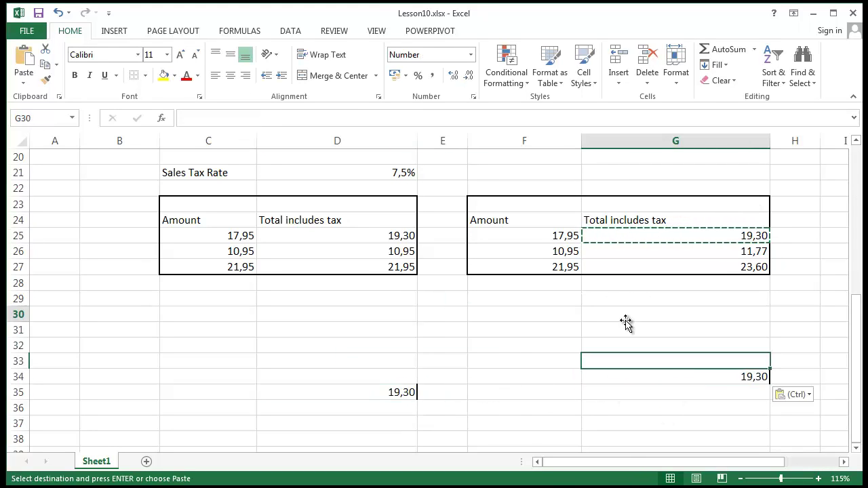
click(626, 314)
key(ctrl+v)
click(508, 395)
key(ctrl+v)
Step: Paste the same absolute formula into D32, C35 and B32, and check the relative formula in D25
click(278, 348)
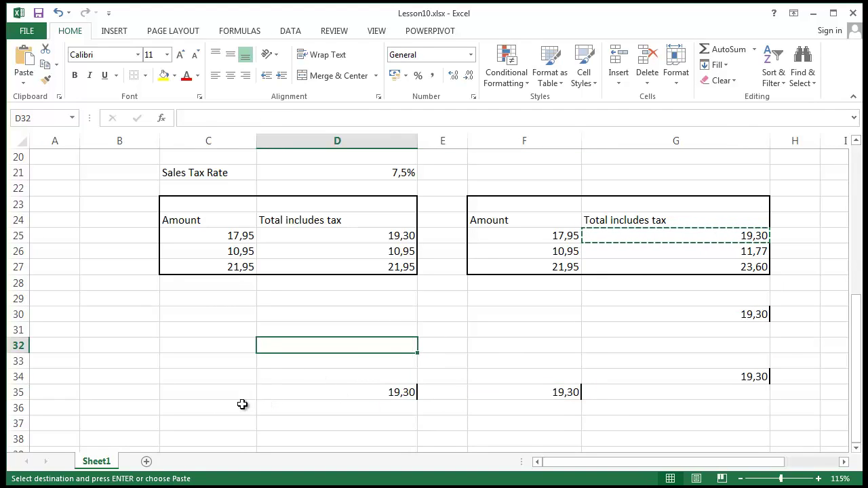
key(ctrl+v)
click(160, 398)
key(ctrl+v)
click(132, 349)
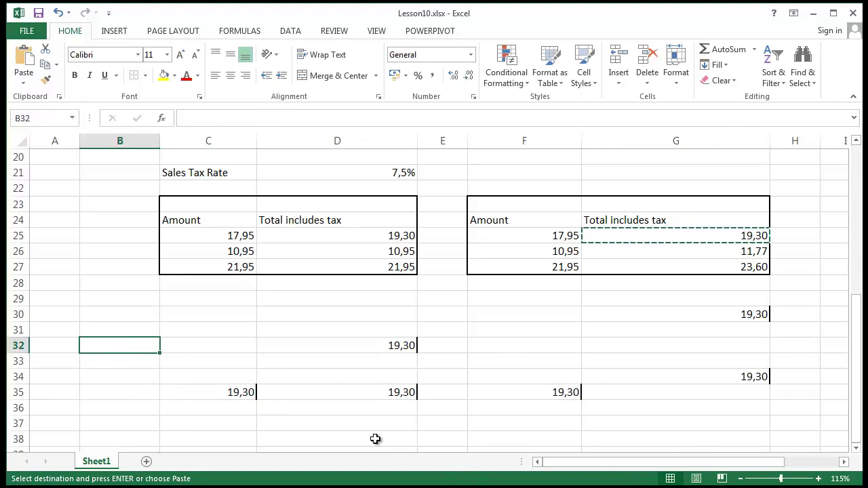
key(ctrl+v)
click(280, 314)
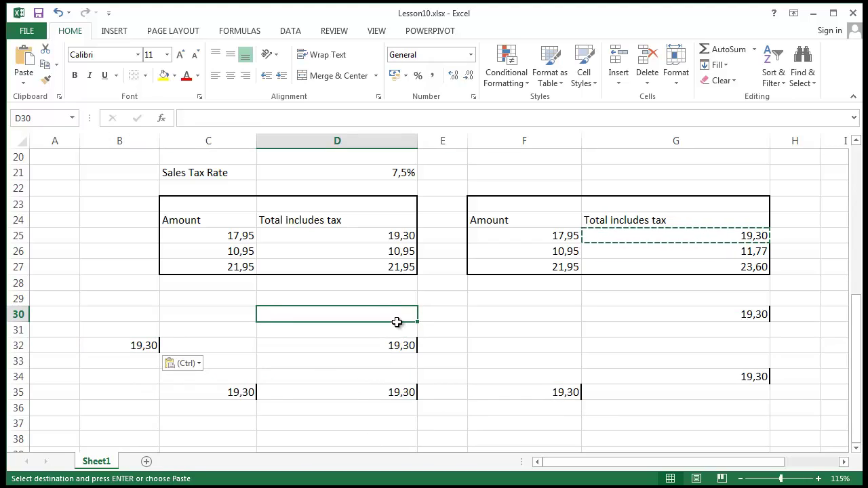
click(347, 225)
click(347, 235)
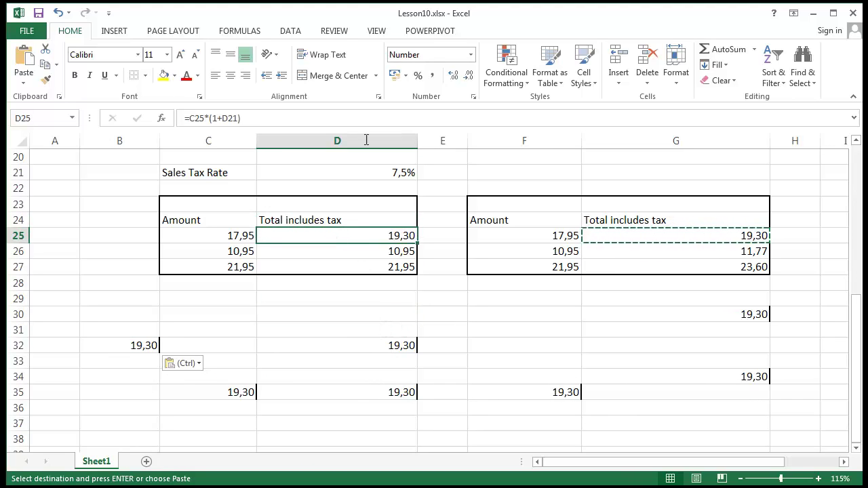
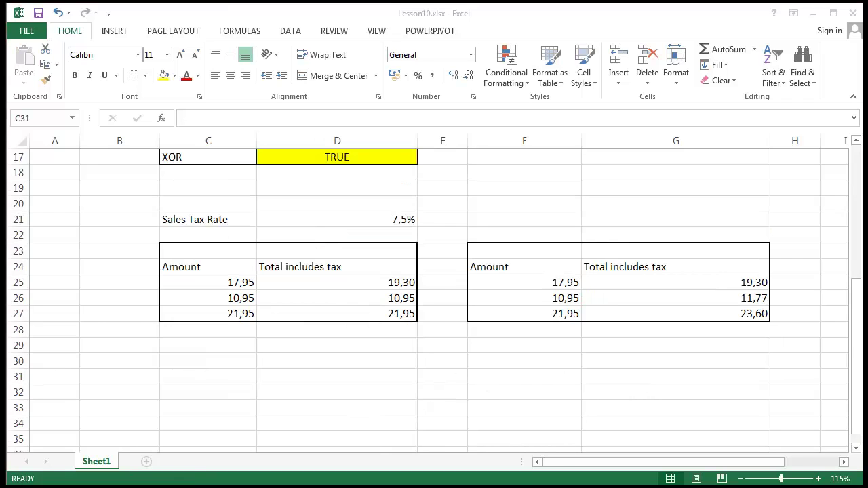
Step: Enter =ADDRESS(5;2) in C31 and undo the entry
click(305, 393)
click(199, 372)
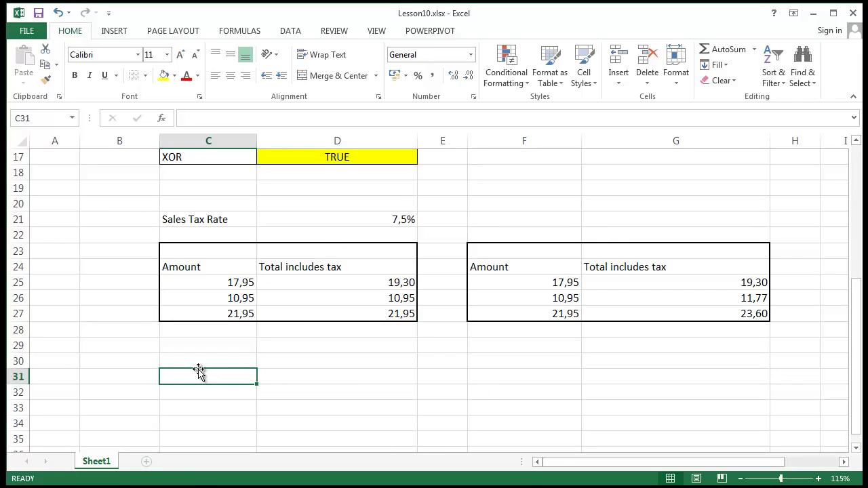
text(=)
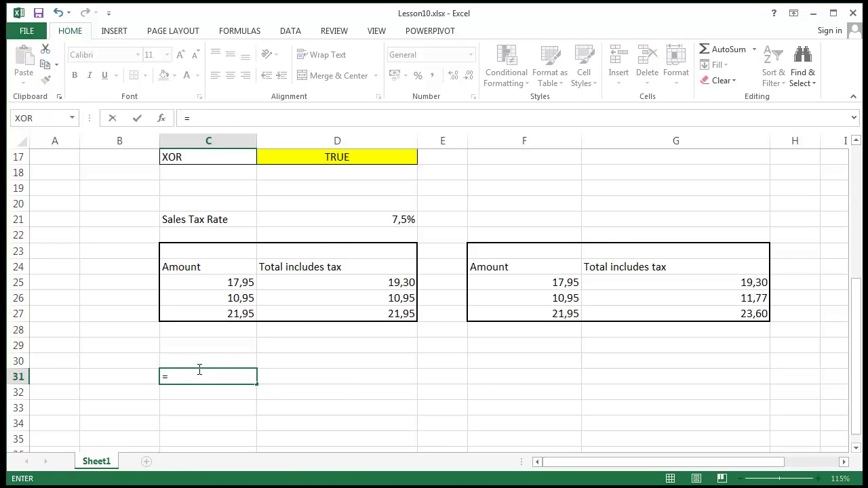
text(address)
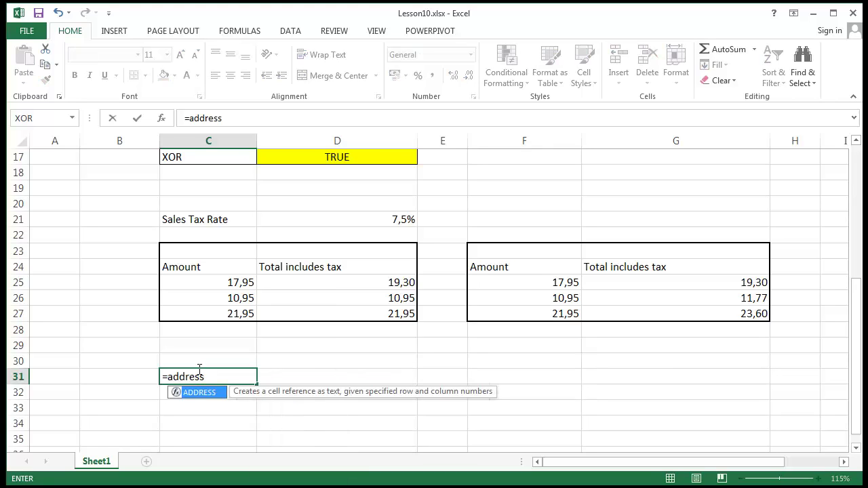
text(()
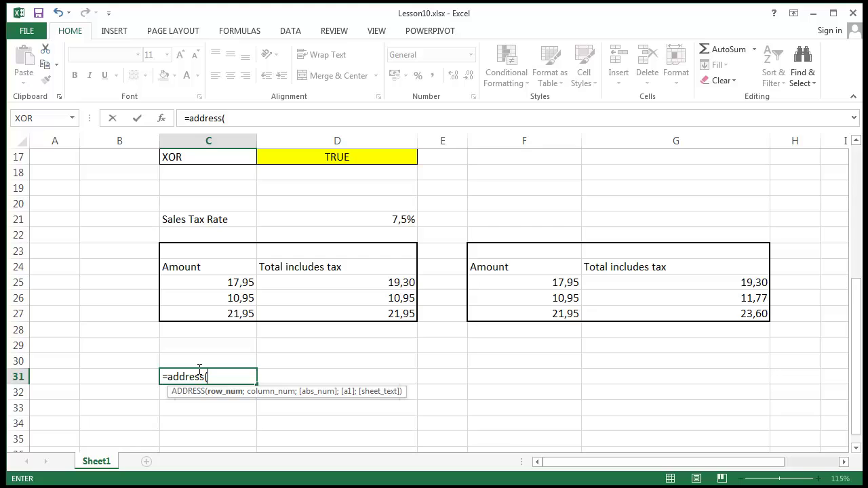
text(5;)
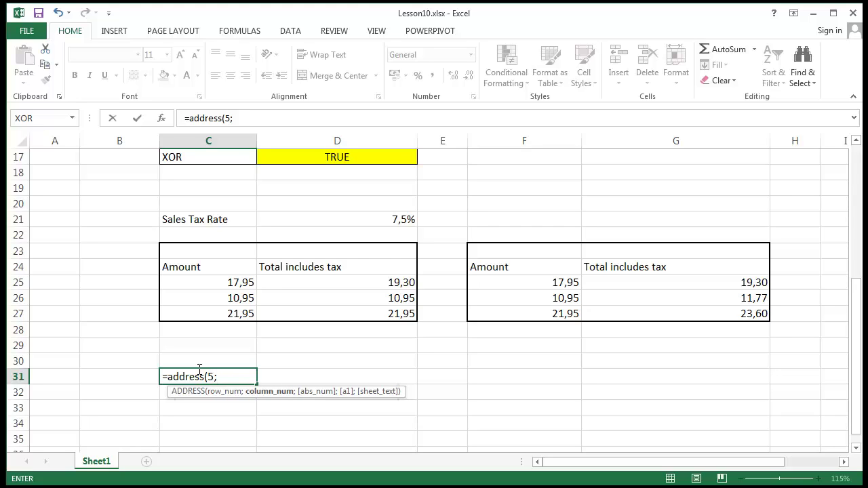
text(2))
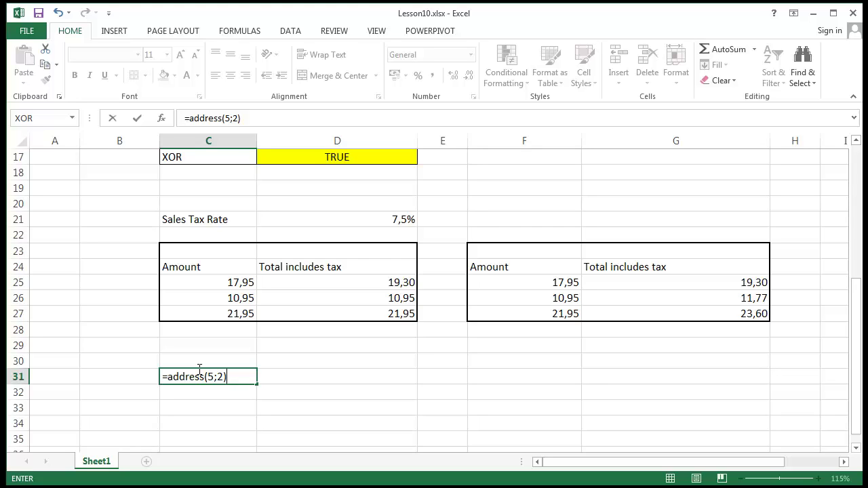
key(Return)
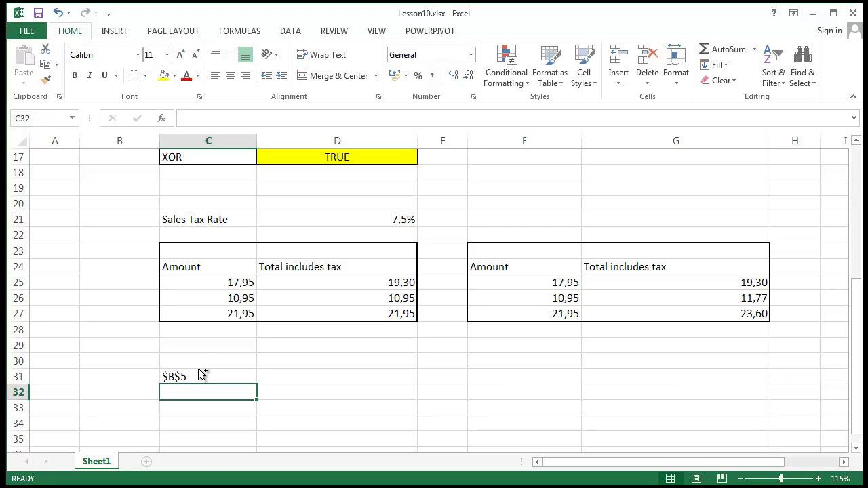
key(ctrl+z)
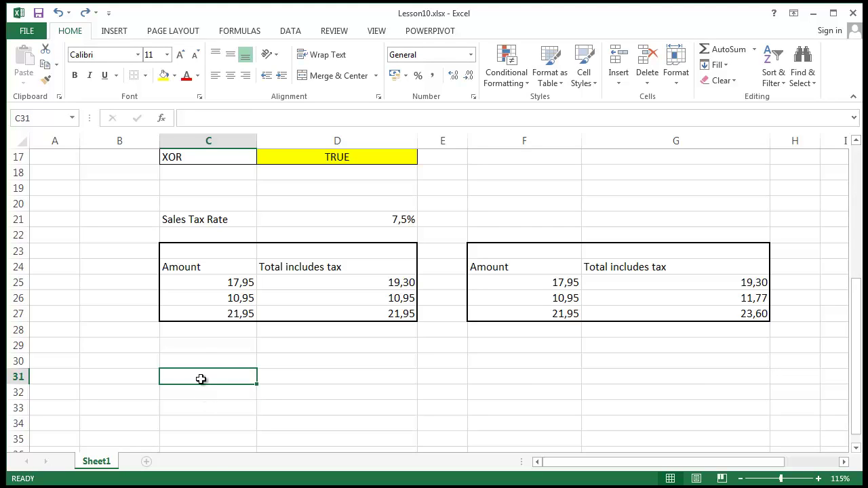
Step: Enter =ADDRESS(5;2;1) in C31 to return row 5, column 2 as an absolute reference
text(=Add)
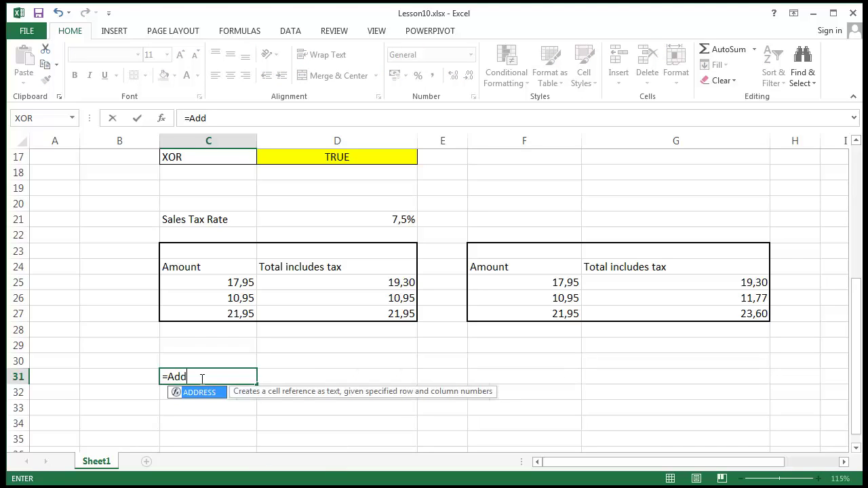
text(ress()
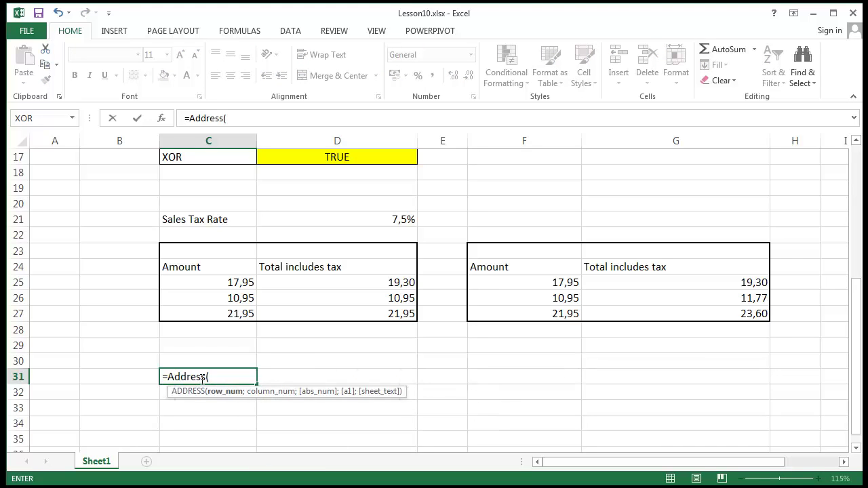
text(5;2;1)
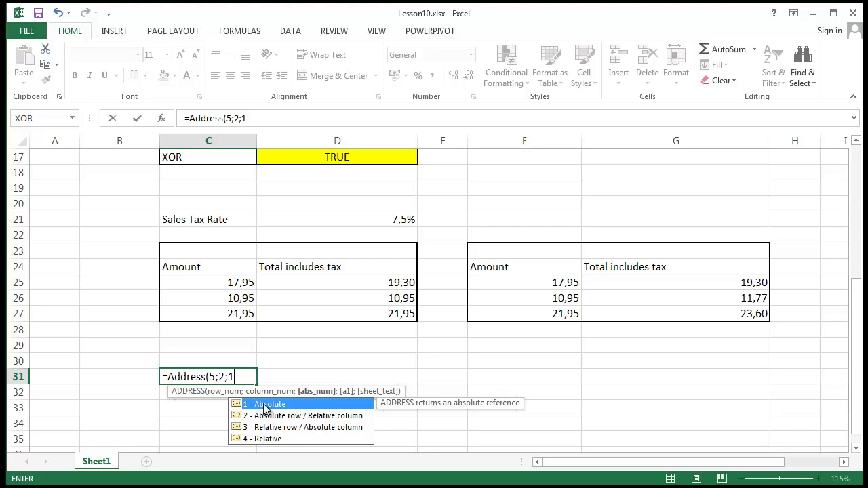
text())
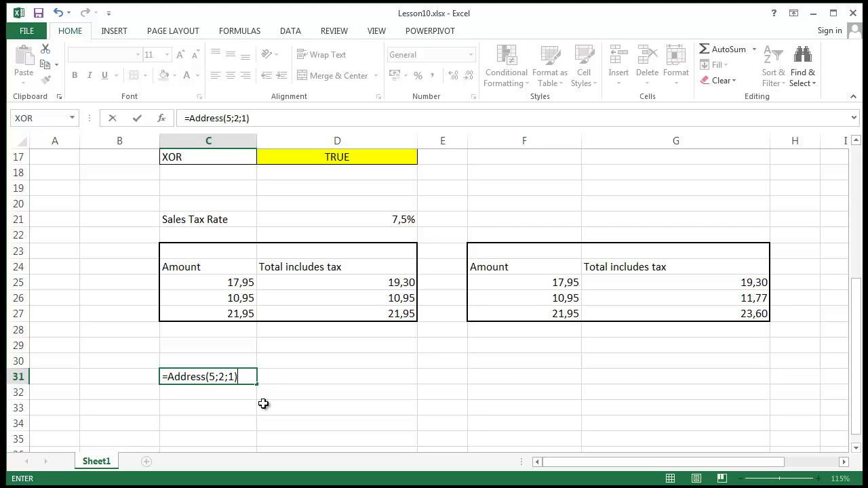
key(Return)
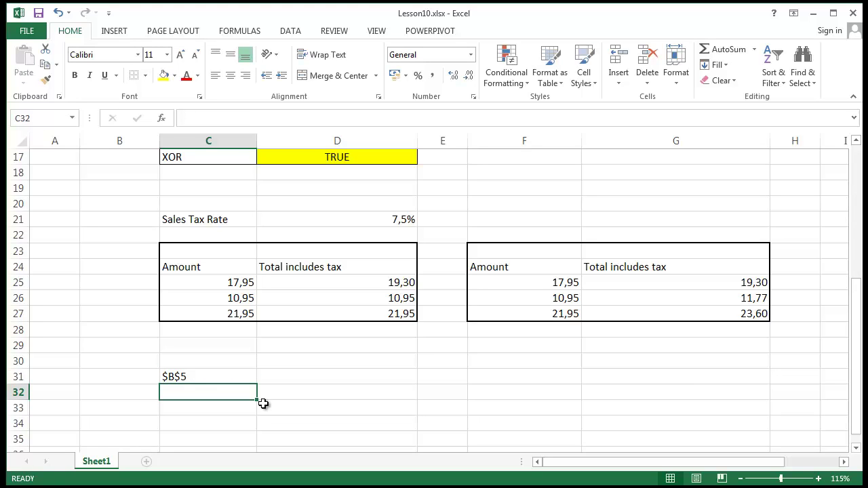
Step: Set the reference type argument of the C31 ADDRESS formula to 2, absolute row with relative column
click(230, 377)
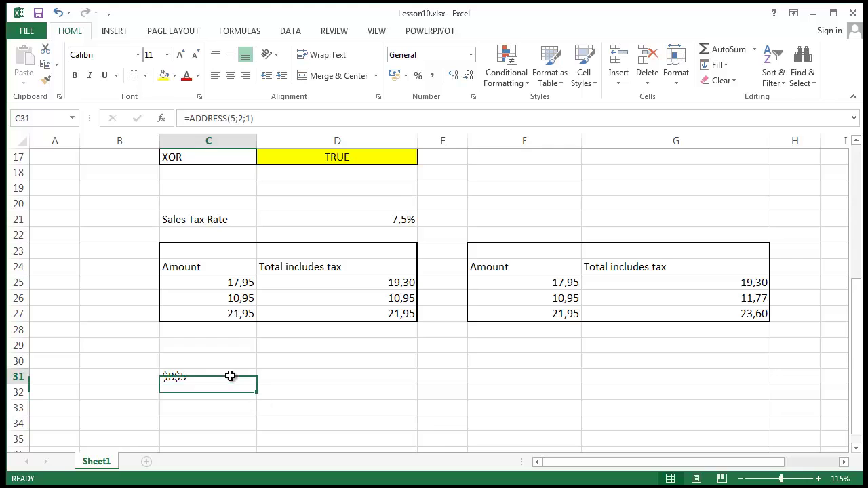
click(247, 119)
key(BackSpace)
text(2)
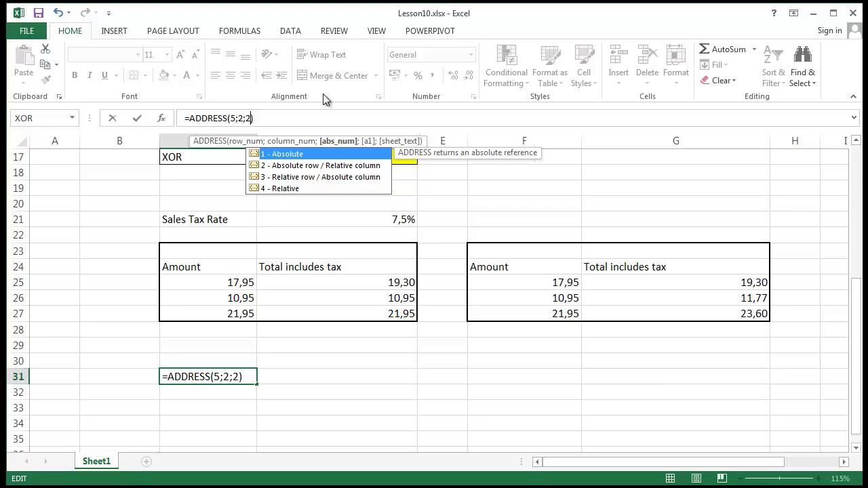
key(Return)
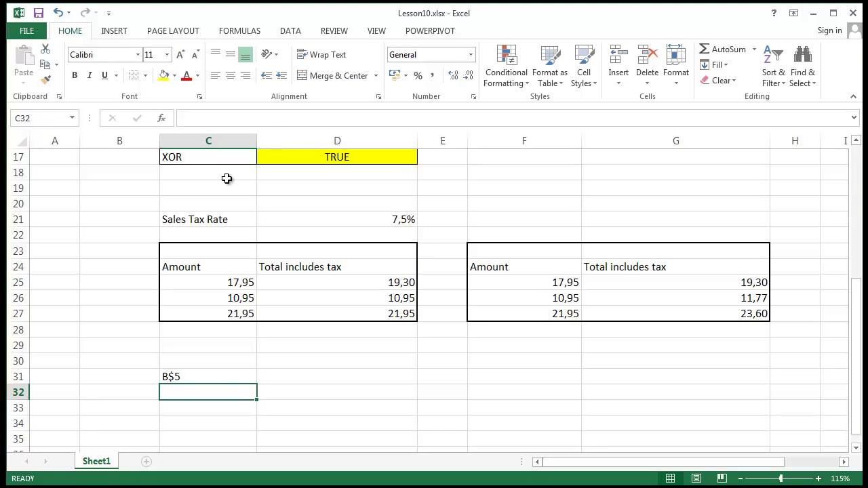
Step: Set the reference type argument of the C31 ADDRESS formula to 3, relative row with absolute column
click(223, 376)
click(250, 118)
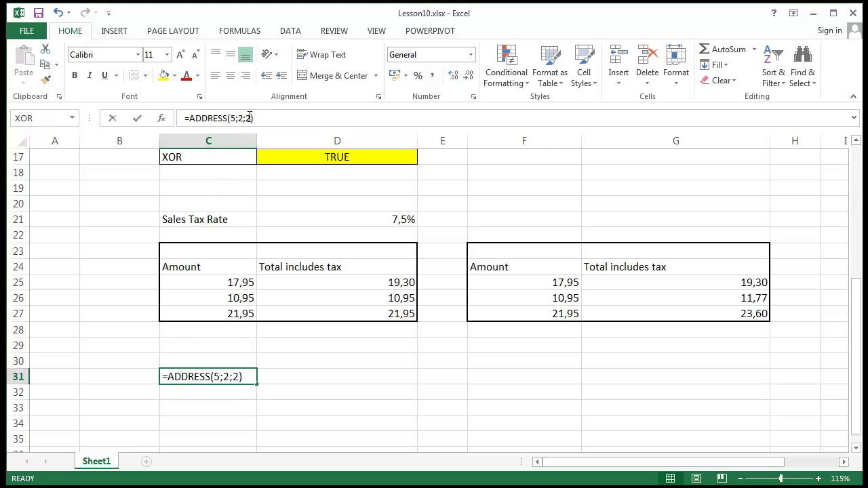
key(BackSpace)
text(3)
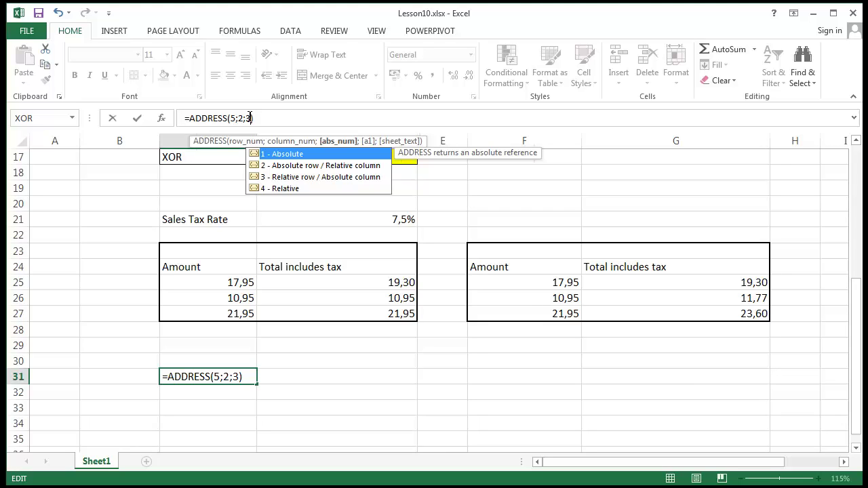
key(Return)
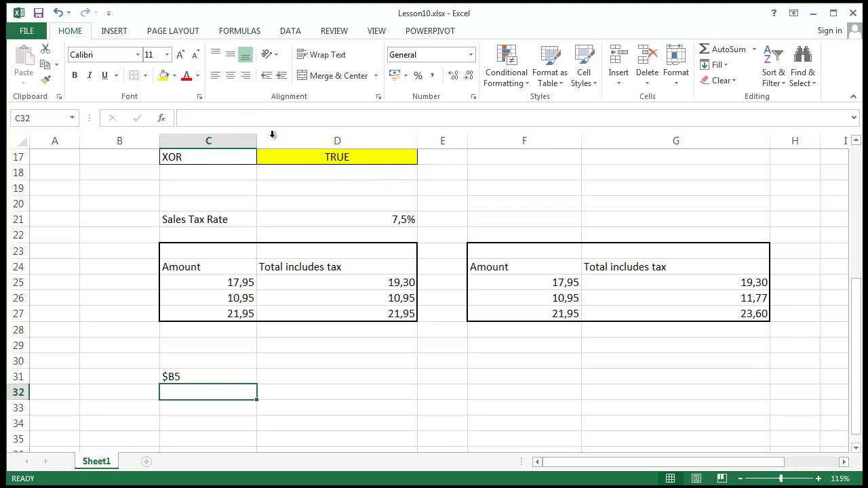
Step: Set the reference type argument of the C31 ADDRESS formula to 4, relative
click(228, 381)
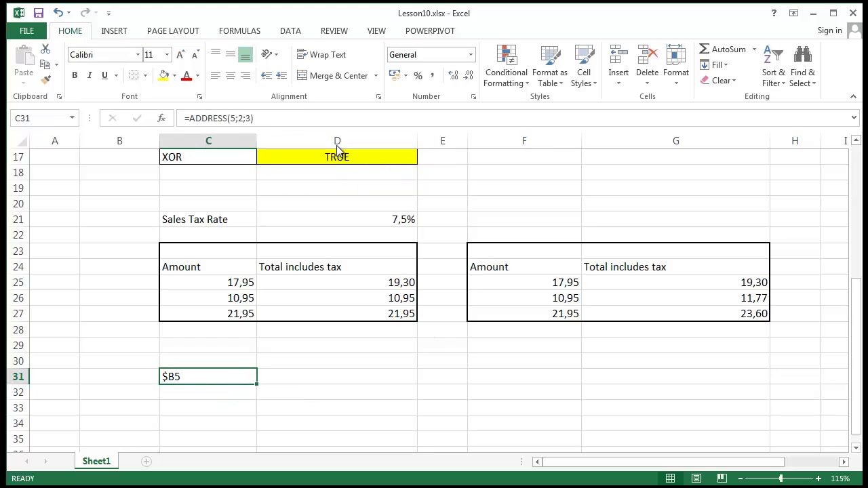
click(251, 118)
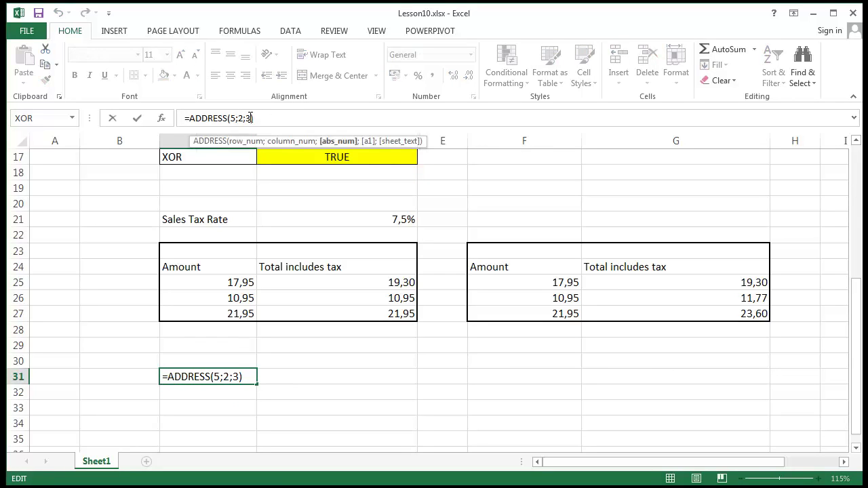
key(BackSpace)
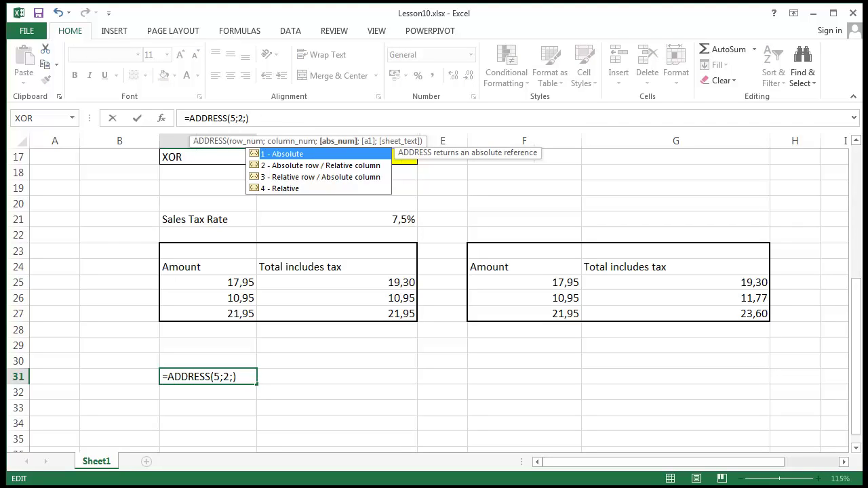
text(4)
key(Return)
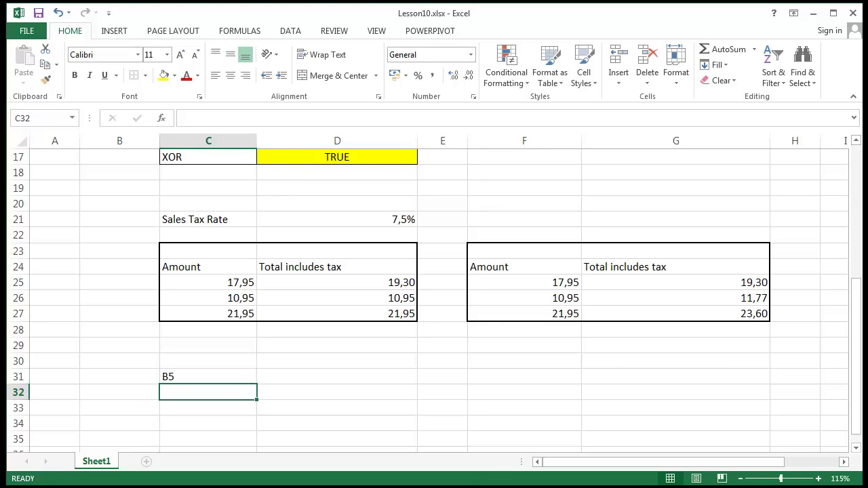
Step: Change the C31 formula to =ADDRESS(5;2;1;0) to return an absolute reference in R1C1 style
click(241, 377)
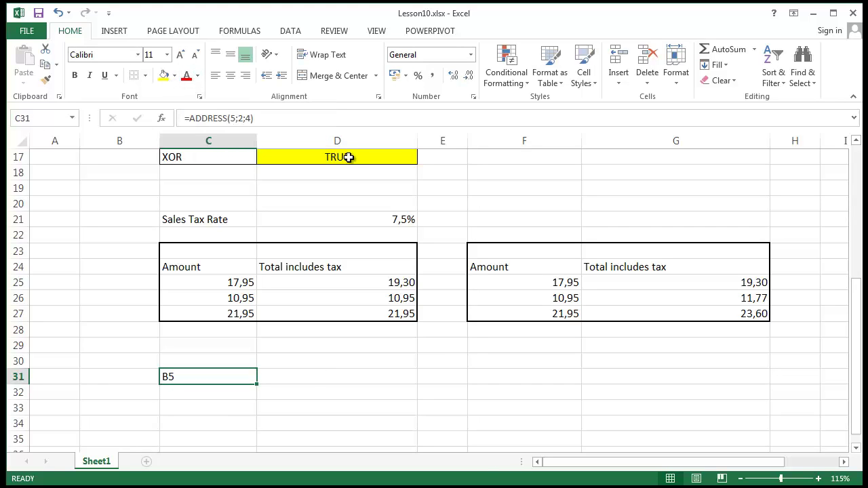
click(253, 117)
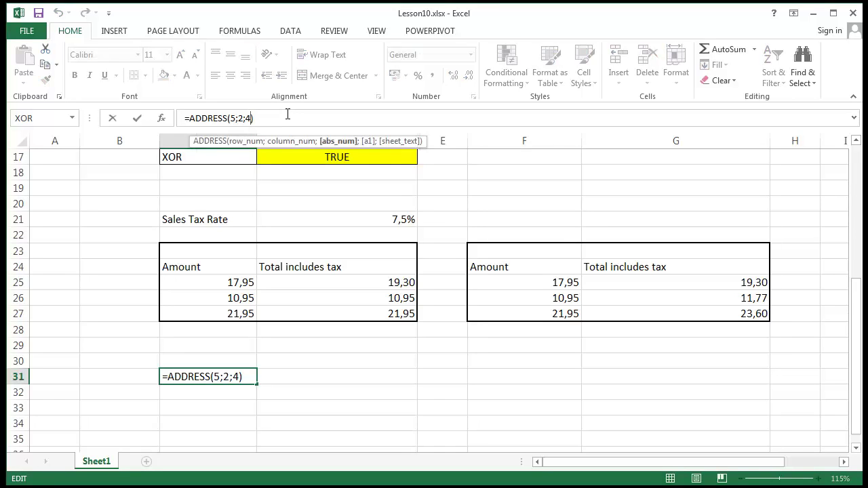
key(BackSpace)
text(1;)
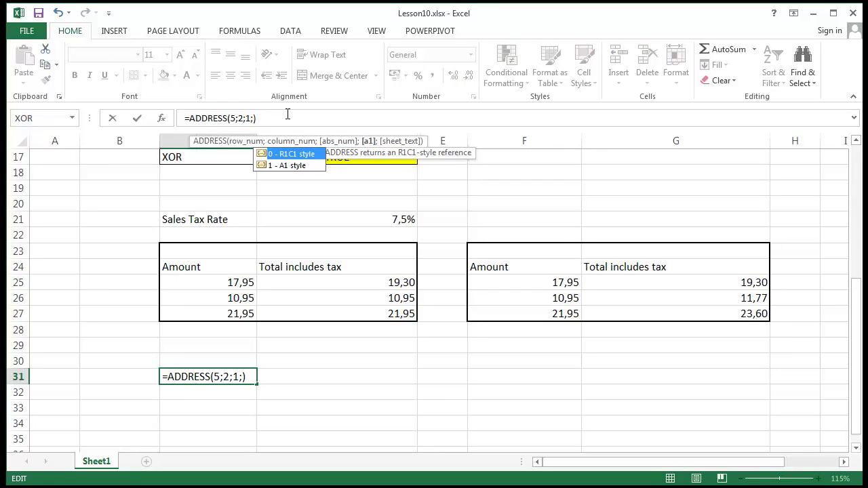
text(0)
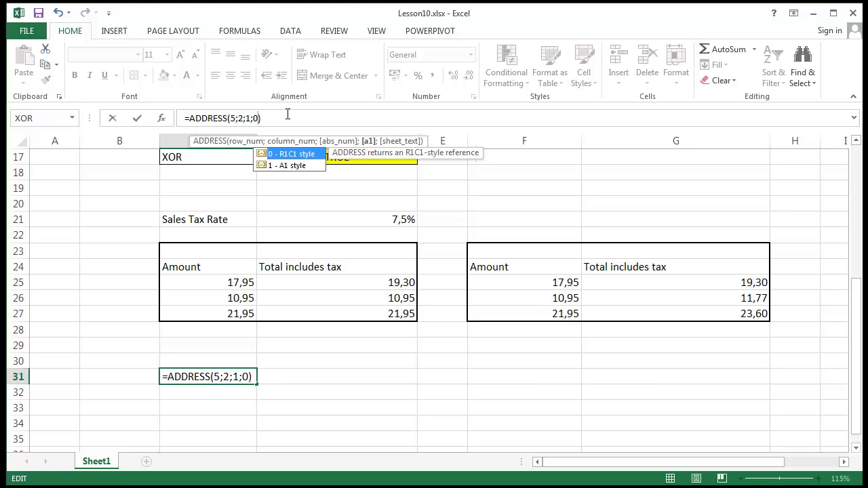
key(Return)
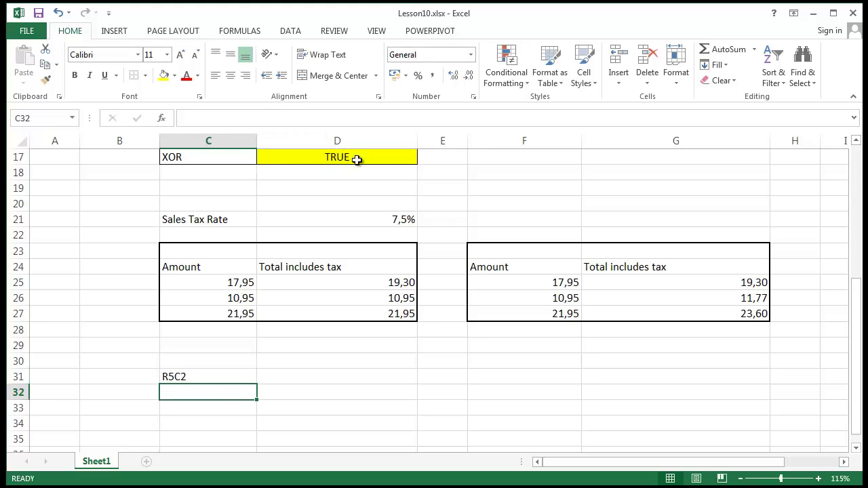
Step: Set the reference type argument of the C31 ADDRESS formula to 3, keeping the R1C1 style argument at 0
click(212, 377)
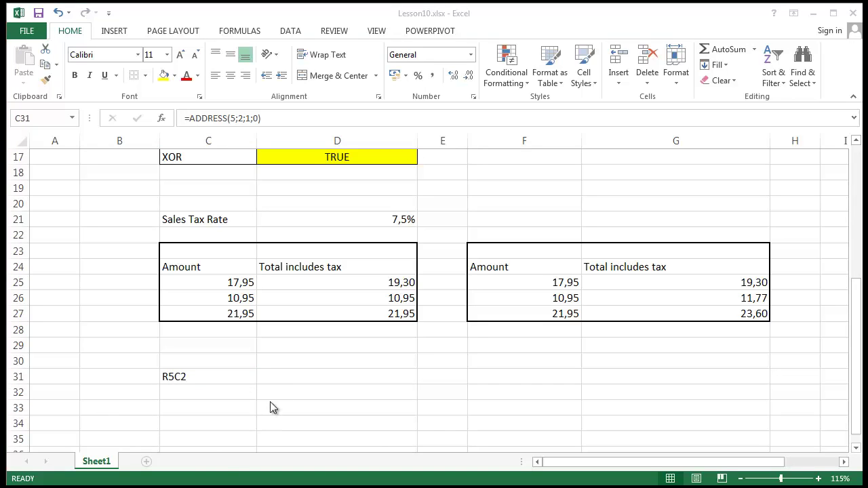
click(171, 369)
click(248, 119)
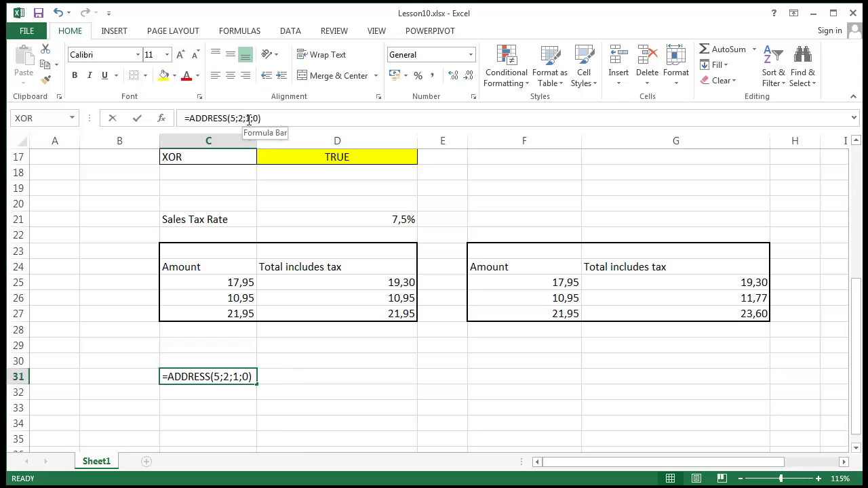
key(BackSpace)
text(3)
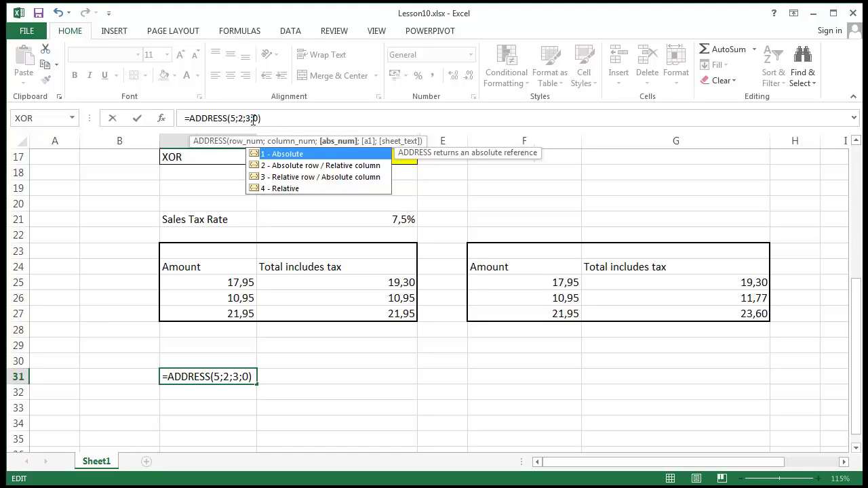
click(257, 118)
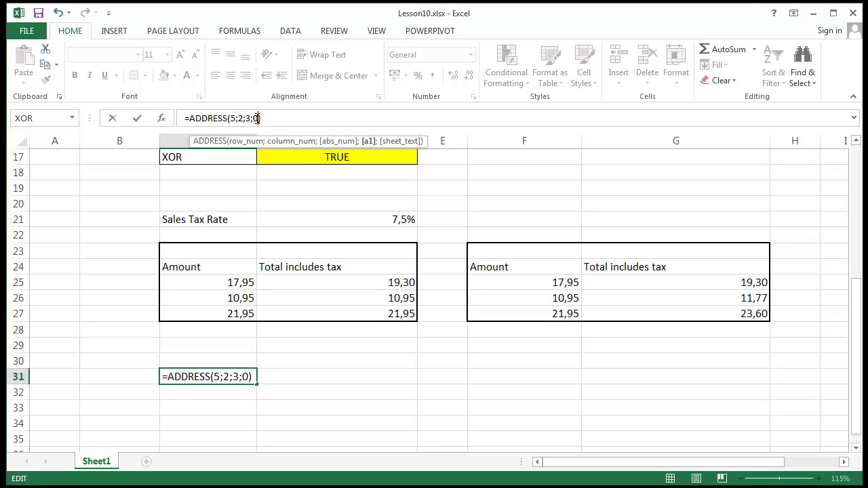
key(Return)
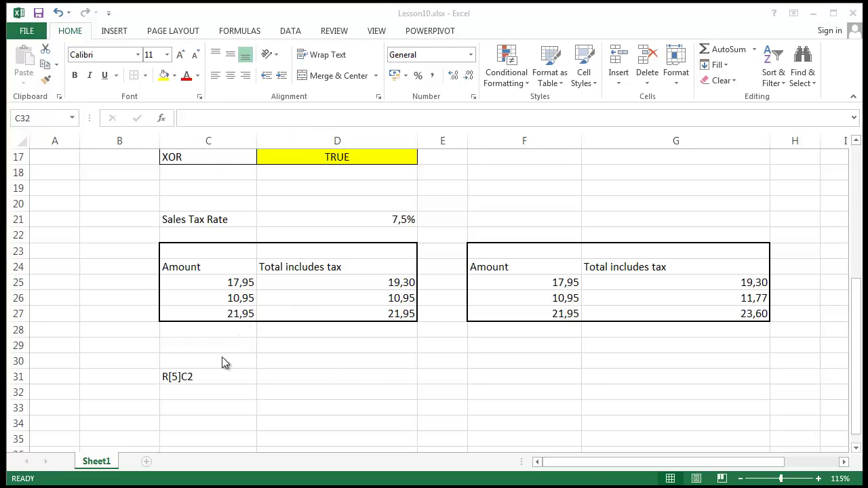
Step: Empty the style argument of the C31 ADDRESS formula and add "Sheet2" as its sheet text argument
click(215, 375)
click(257, 118)
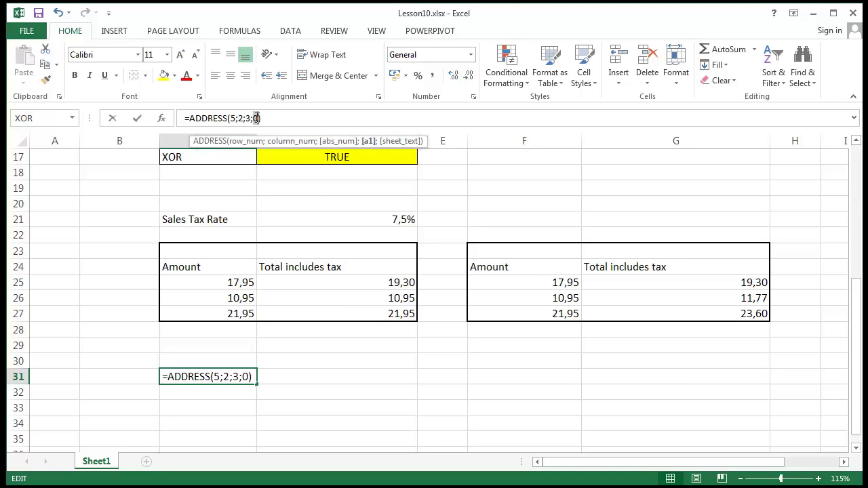
double_click(256, 118)
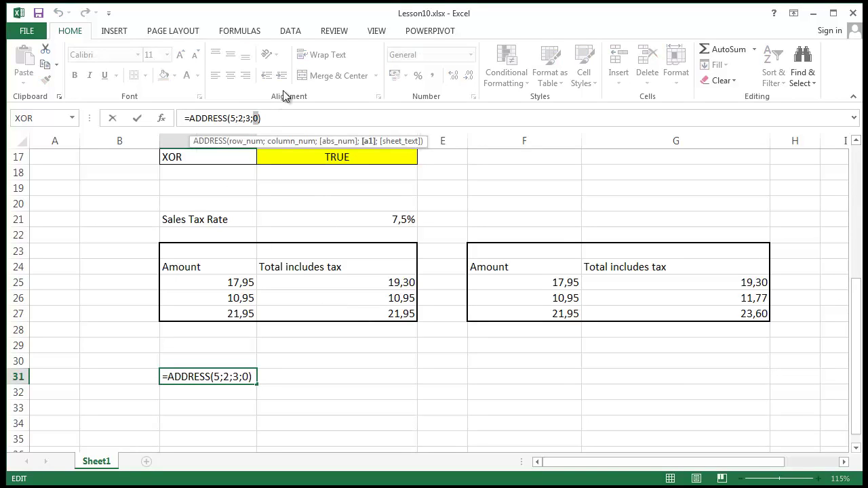
key(BackSpace)
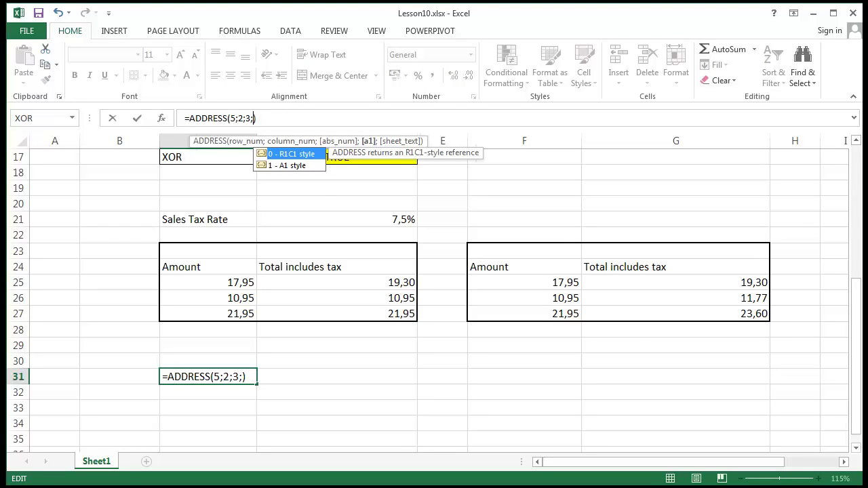
text(;)
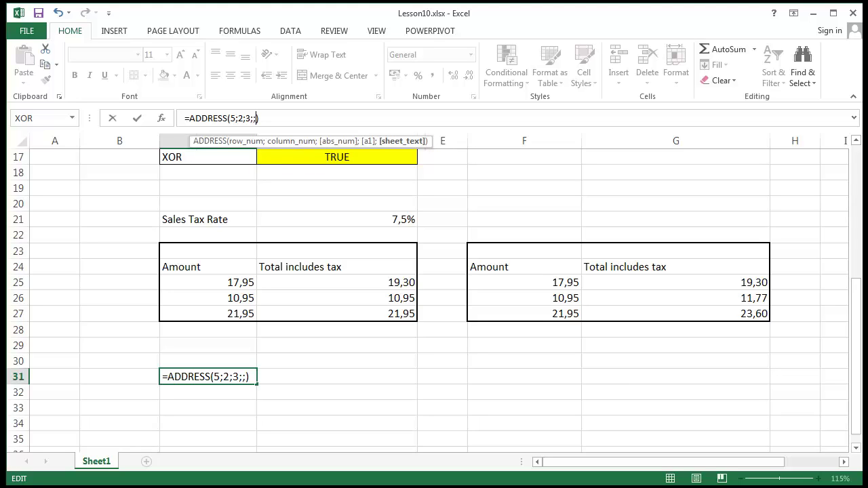
text(")
text(Sh)
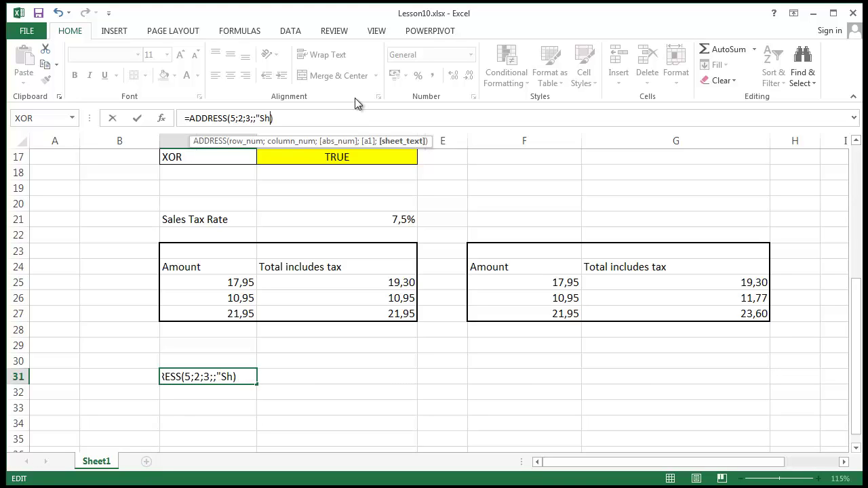
text(eet2")
key(Return)
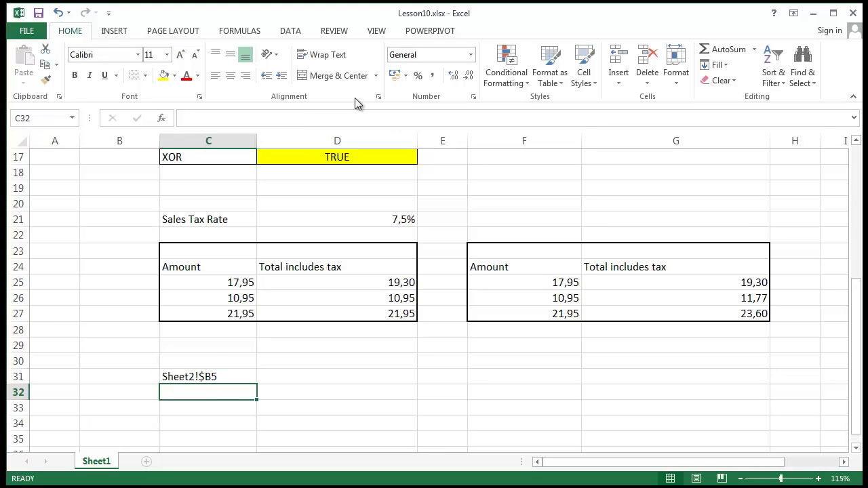
Step: Review the ADDRESS formula in C31, the logical function results in rows 14 to 17, and the sales tax formula in G25
click(228, 380)
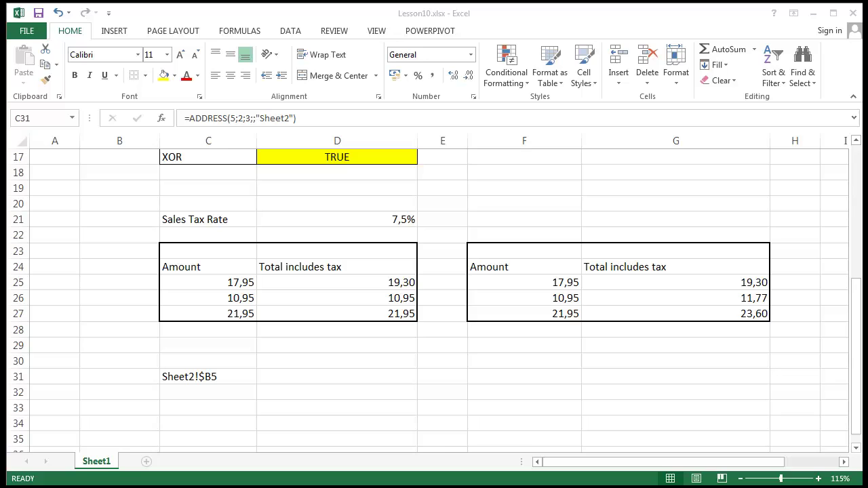
click(255, 378)
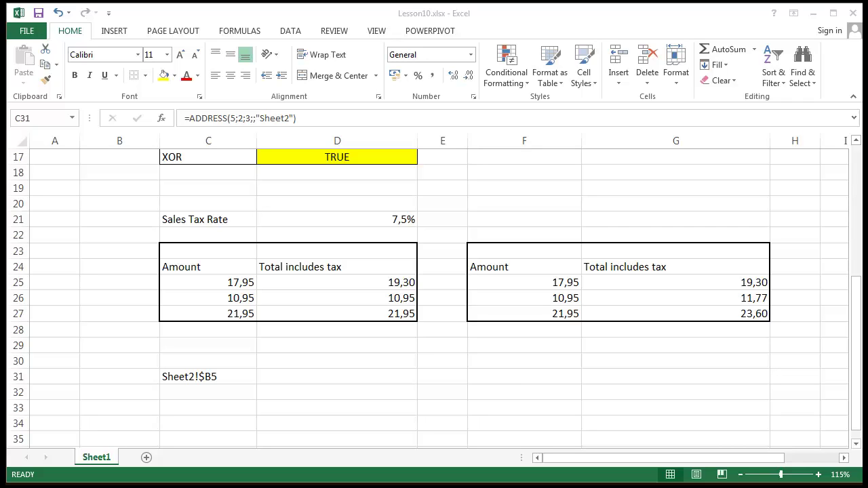
click(624, 385)
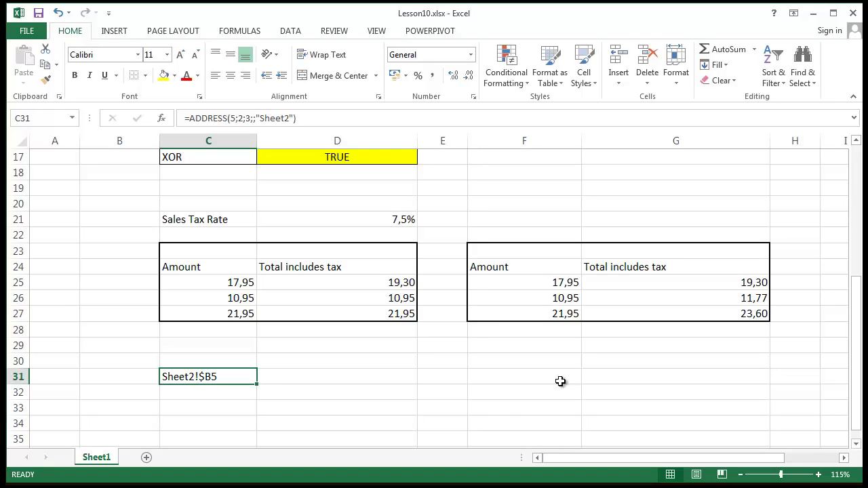
click(500, 411)
click(187, 386)
click(191, 379)
click(480, 393)
scroll(473, 371, up, 4)
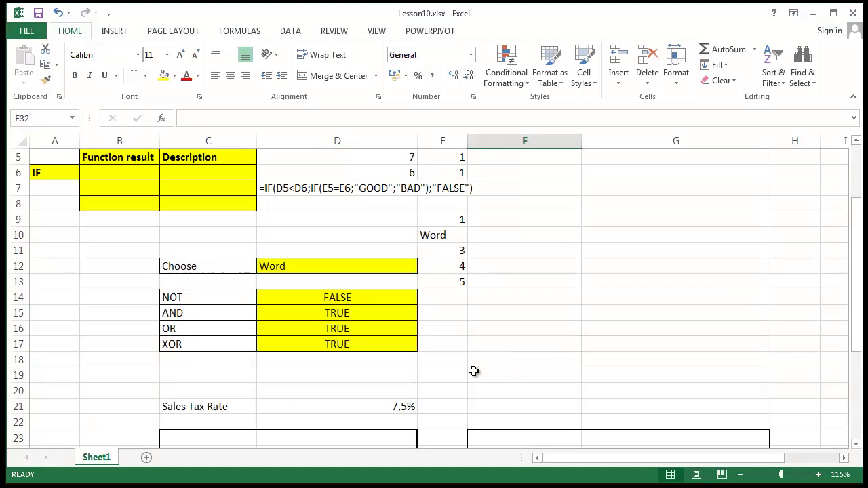
drag(206, 342, 298, 344)
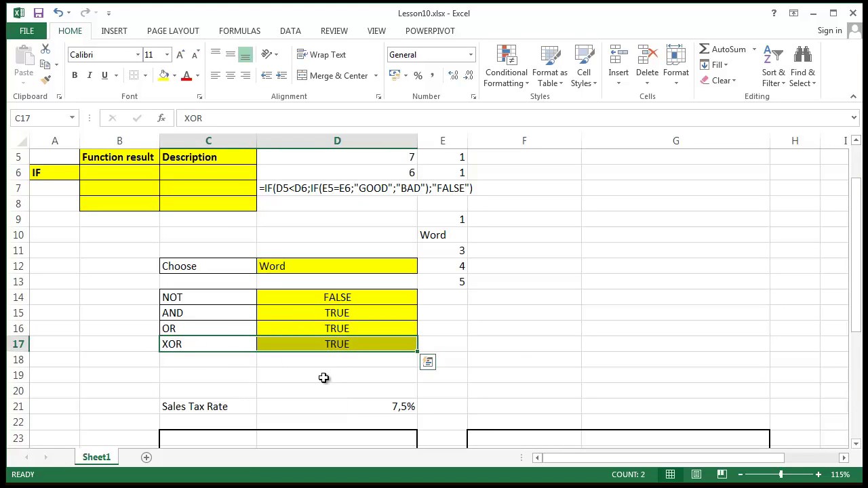
click(315, 389)
scroll(316, 389, down, 1)
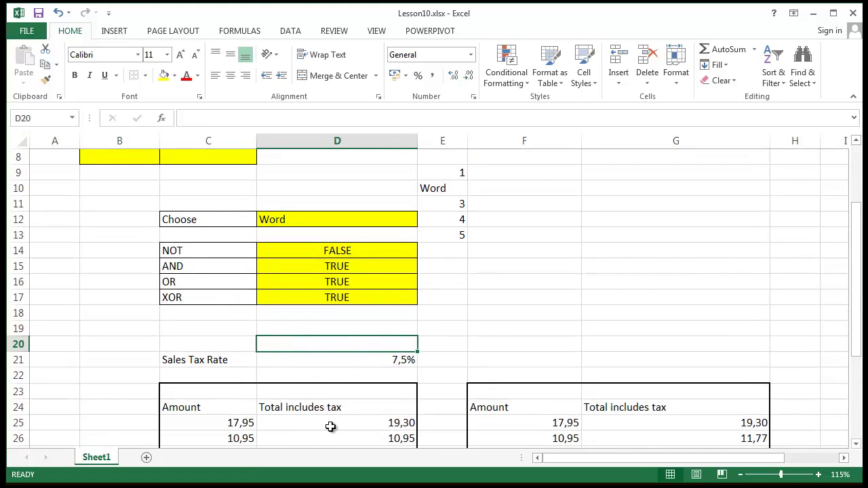
click(624, 424)
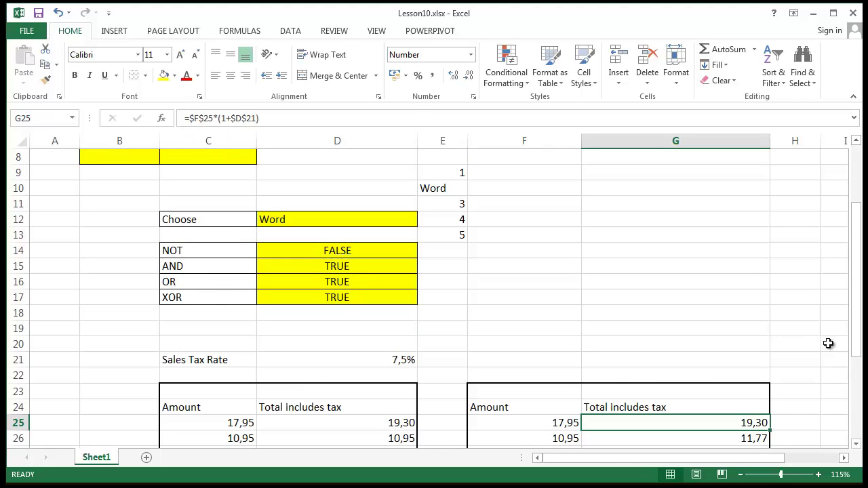
click(663, 324)
scroll(635, 365, down, 4)
click(699, 237)
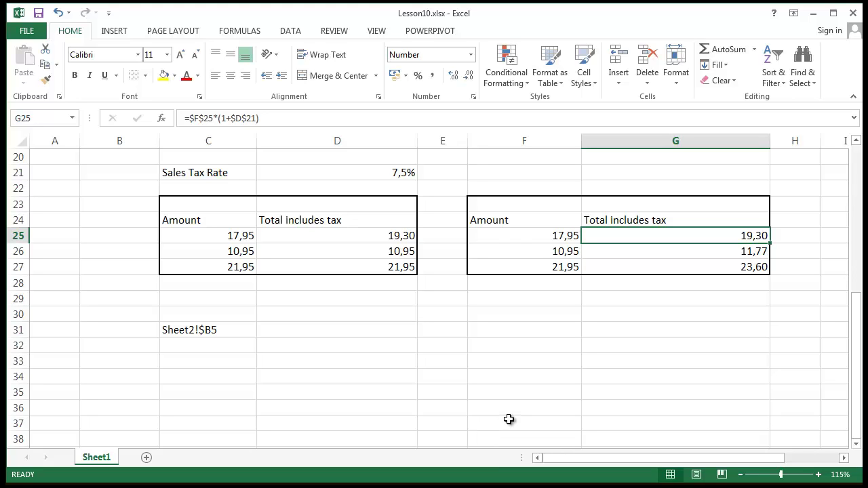
Step: Fill the ADDRESS result cell C31 with yellow
click(191, 314)
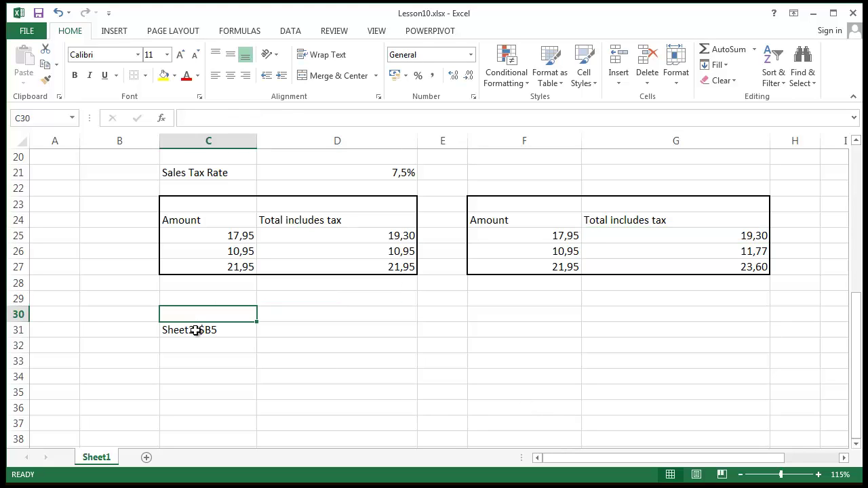
click(195, 330)
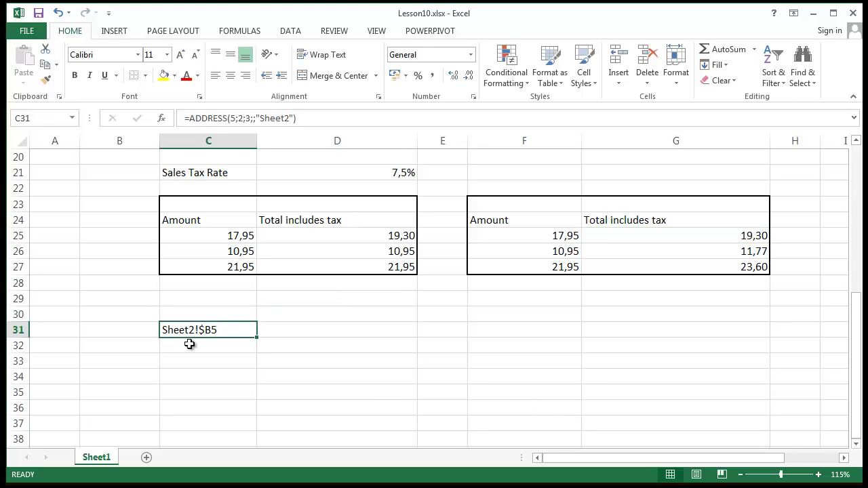
click(165, 76)
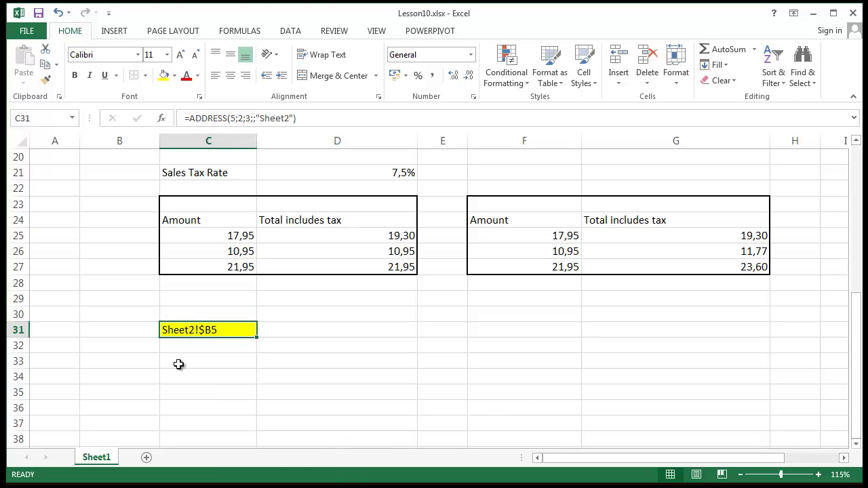
Step: Enter the label "Adress" in B31 beside the ADDRESS result
click(139, 333)
text(Ad)
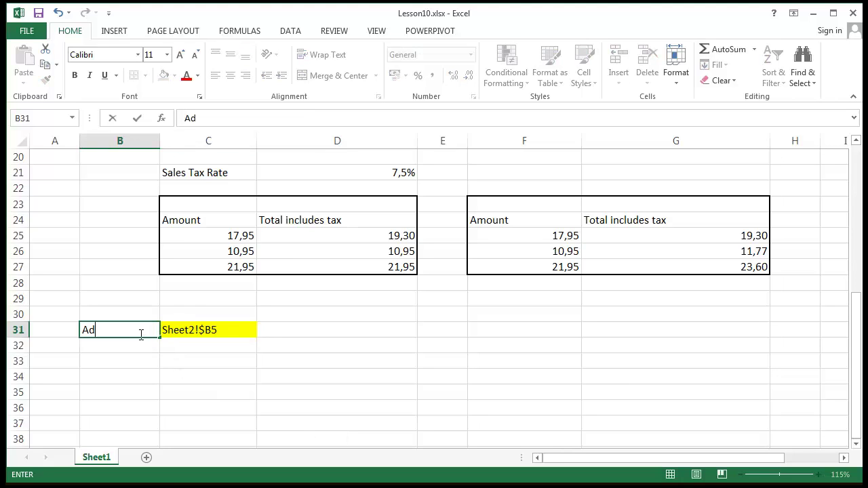
text(ress)
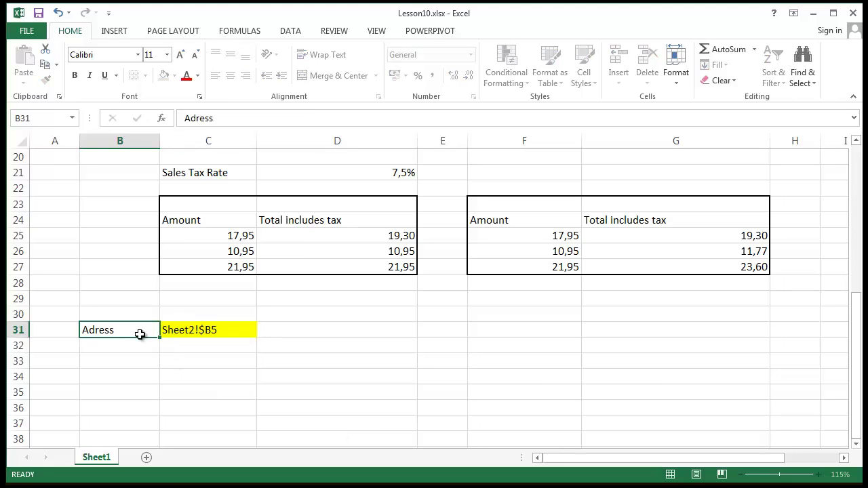
key(Return)
Step: Apply all borders to the range B31:C31
drag(146, 330, 196, 330)
click(146, 80)
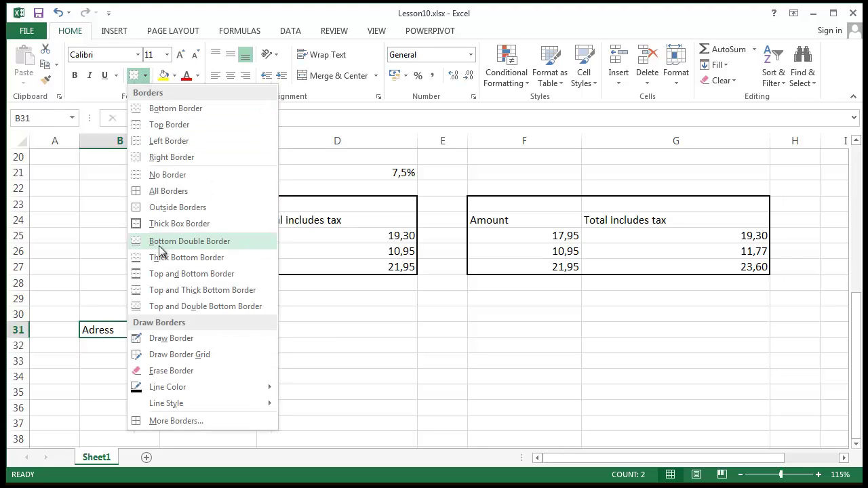
click(155, 191)
click(360, 393)
click(88, 330)
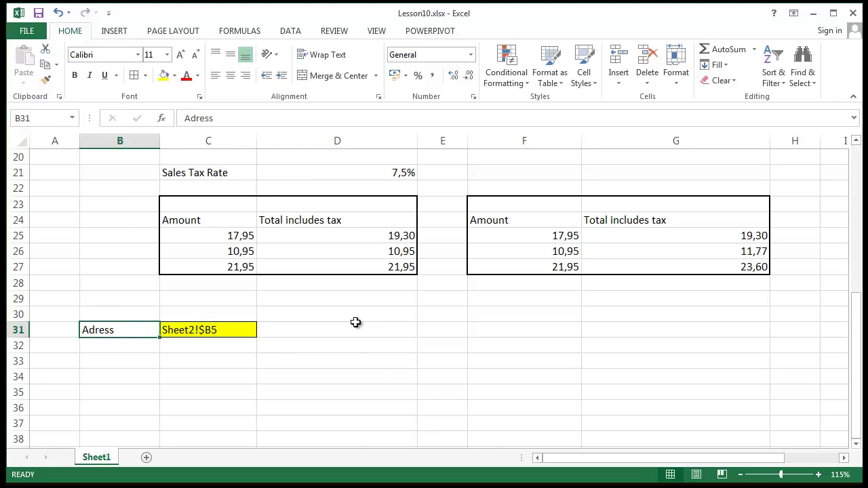
Step: From the empty cell D31, search the Insert Function dialog for "address"
click(356, 324)
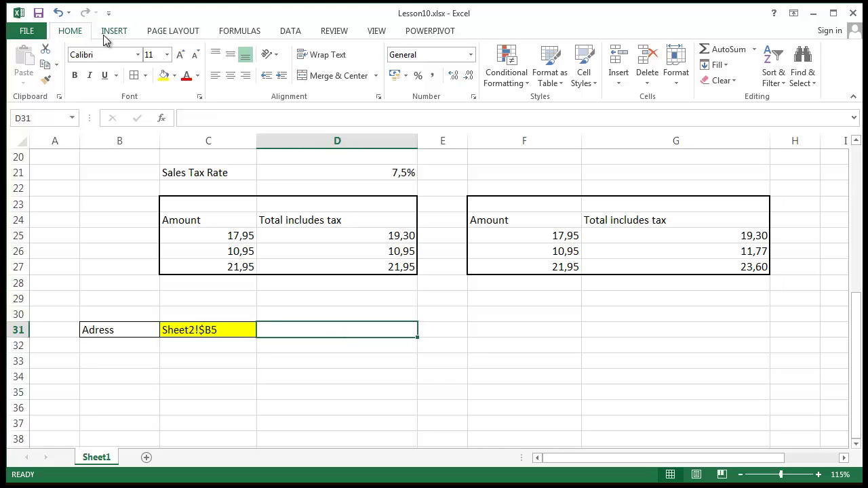
click(114, 32)
click(239, 31)
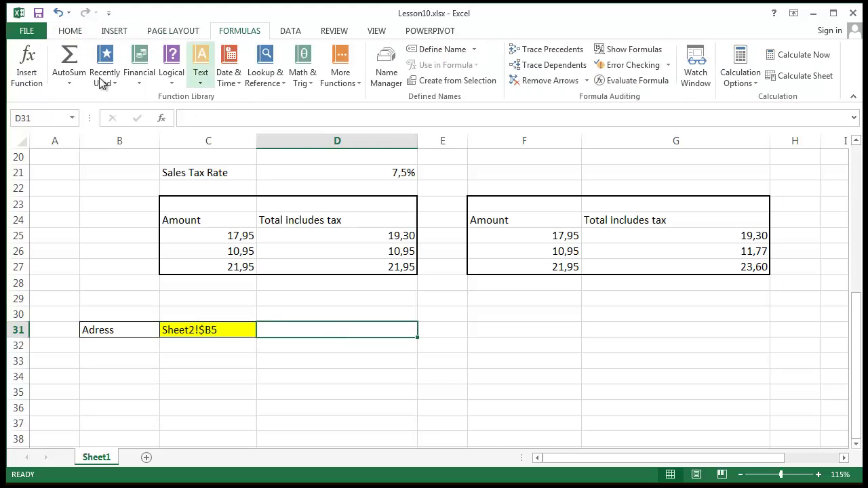
click(27, 65)
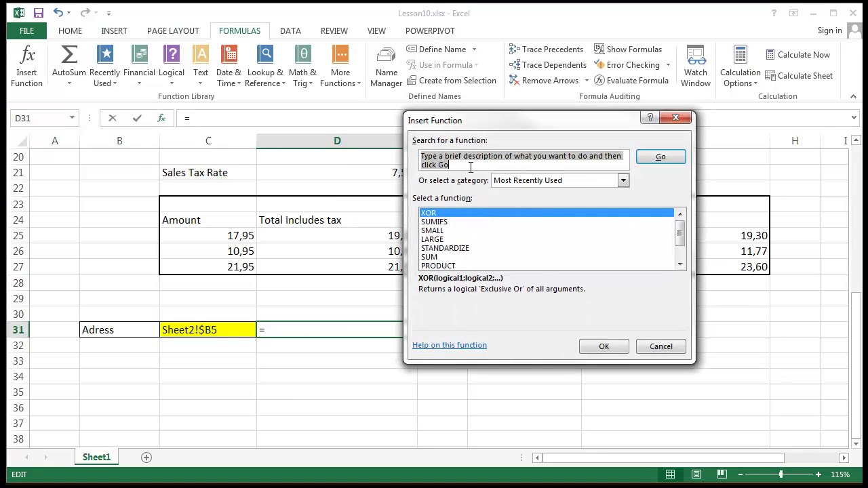
text(address)
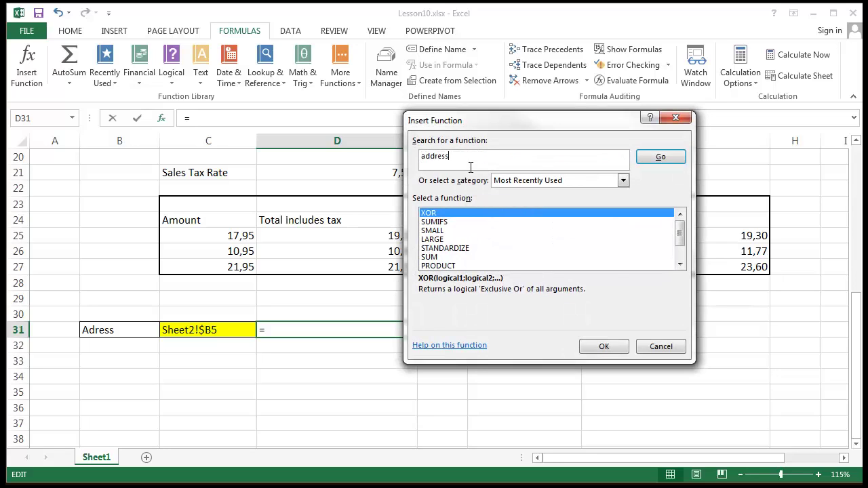
key(Return)
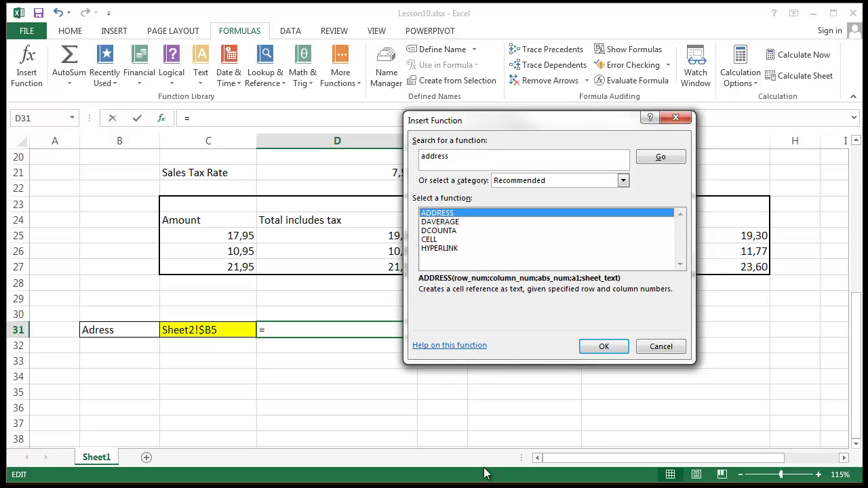
Step: Read the help article on the ADDRESS function's description and syntax, and leave the function dialog without inserting anything
click(465, 347)
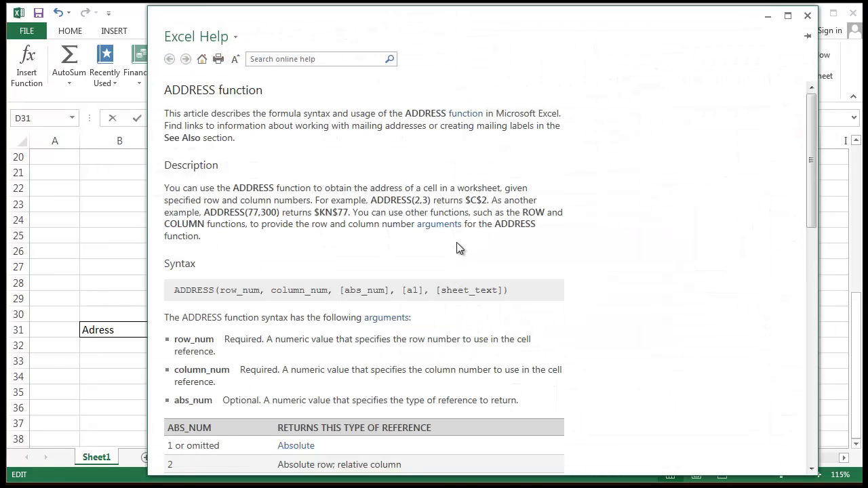
scroll(456, 242, down, 15)
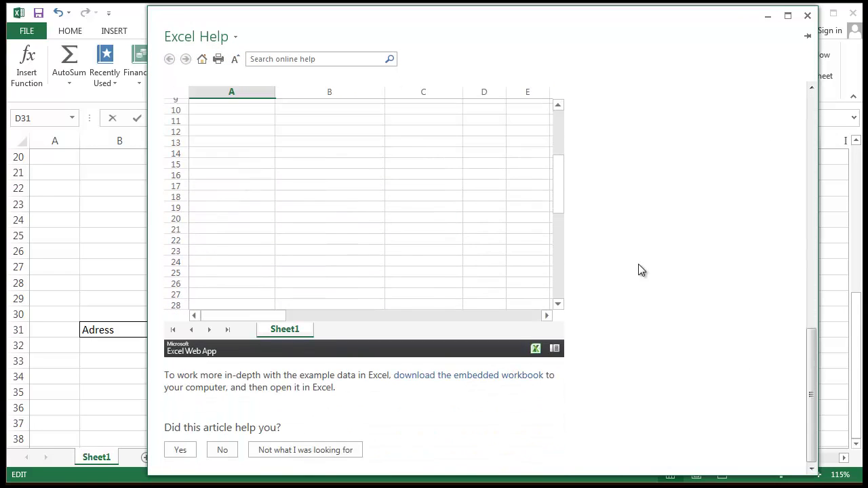
scroll(638, 271, up, 15)
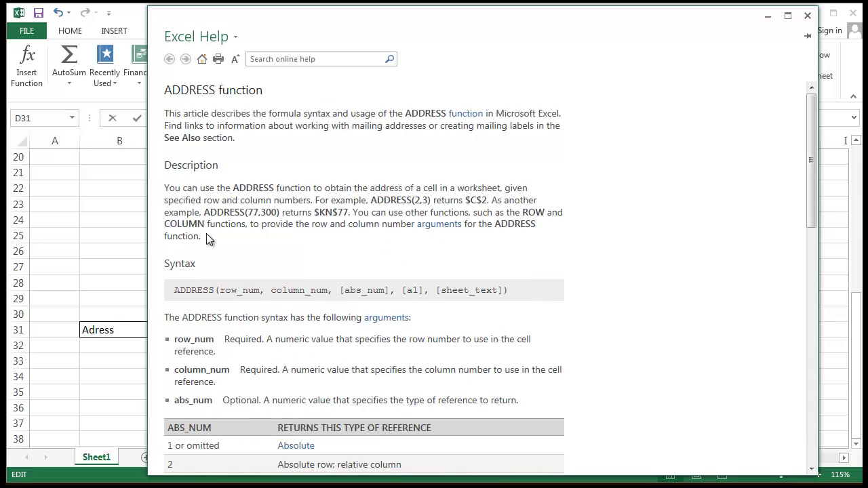
drag(206, 237, 261, 109)
click(261, 109)
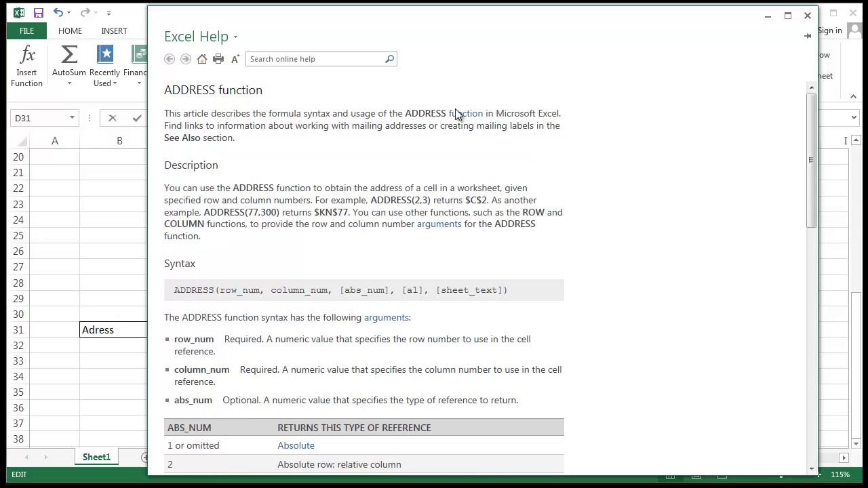
click(808, 15)
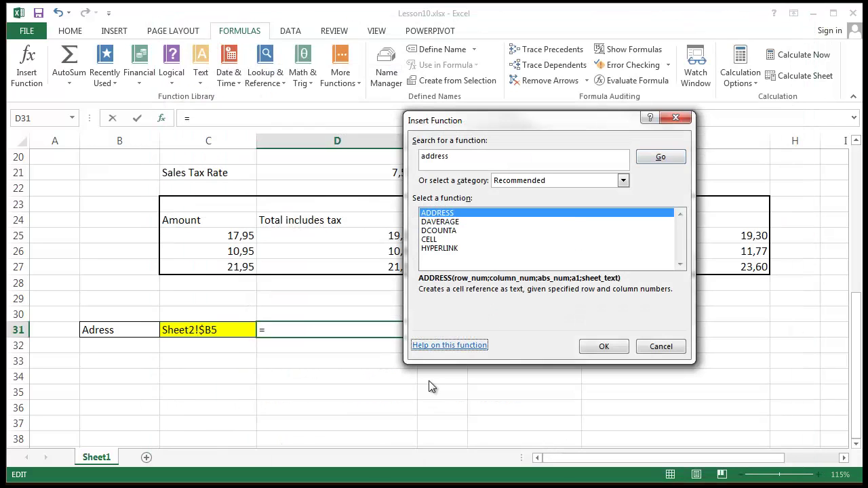
click(656, 347)
click(516, 368)
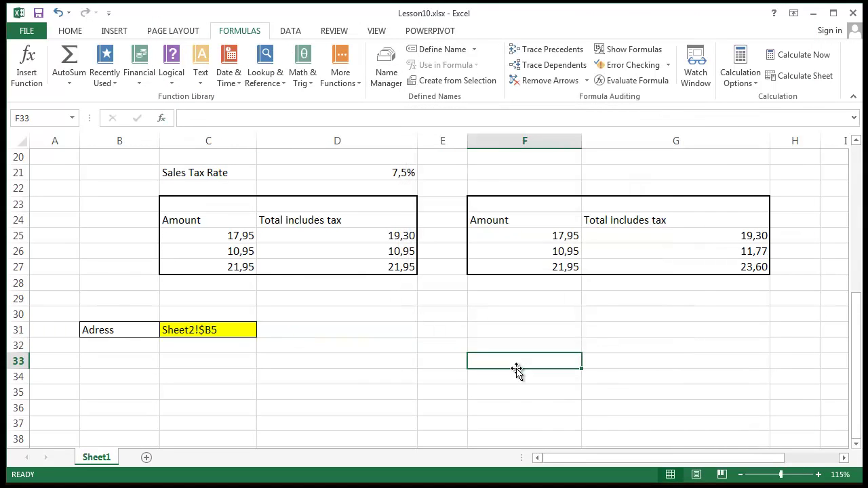